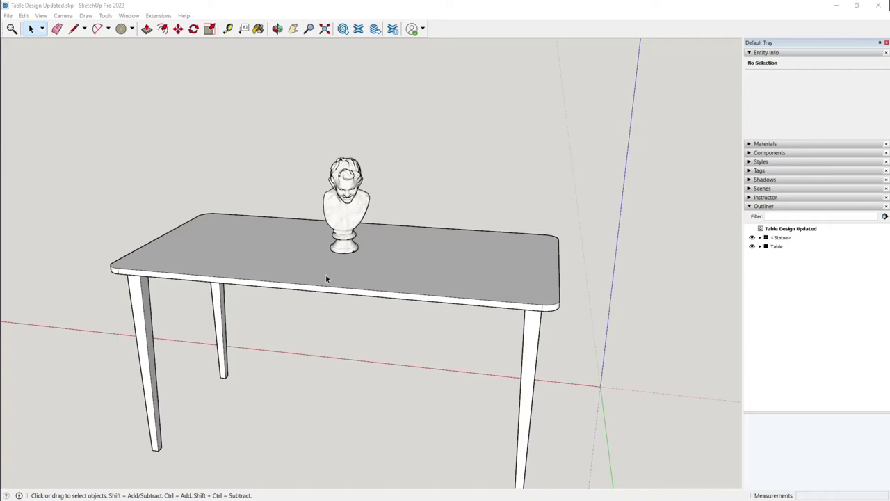
- Orbit around the finished table and bust to inspect it from several sides, then switch to Select
middle_drag(327, 279, 143, 302)
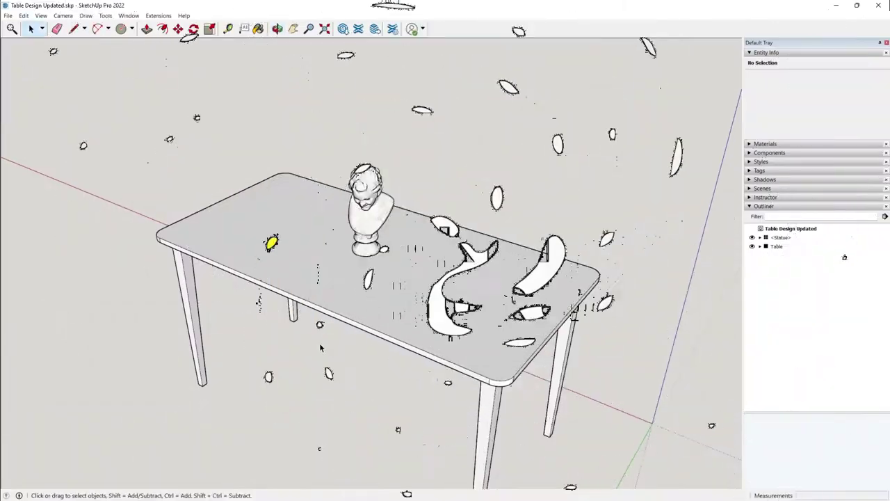
middle_drag(321, 348, 315, 264)
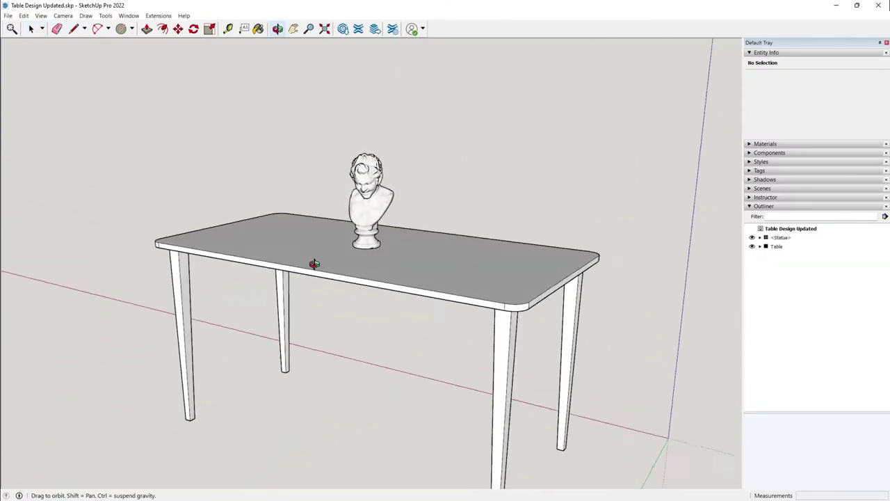
drag(315, 264, 348, 338)
key(space)
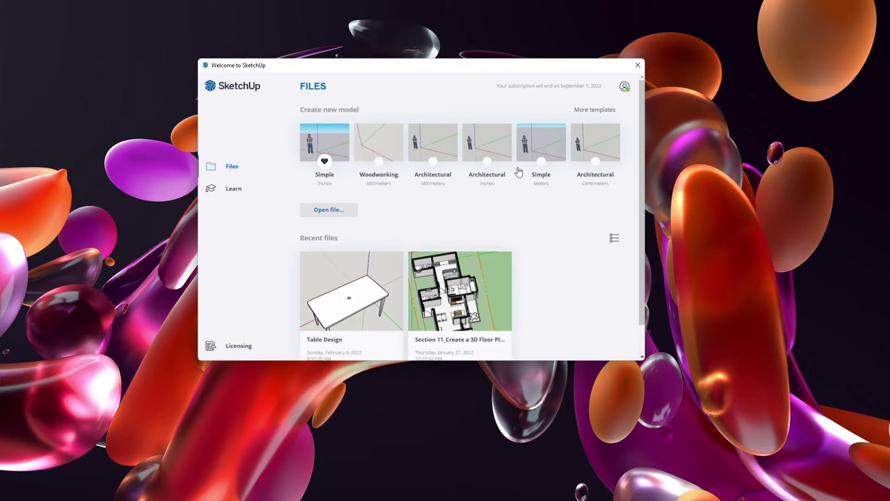
- Start a new model from the Woodworking (Millimeters) template in the full template list
click(592, 115)
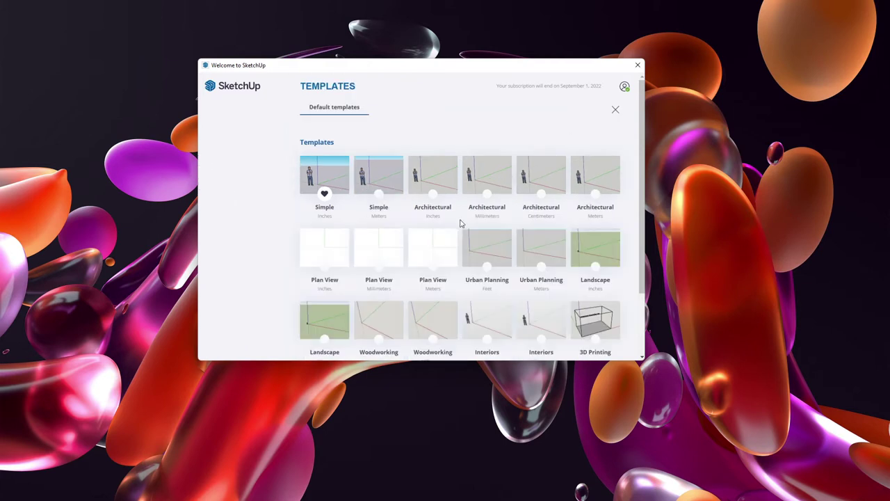
scroll(461, 204, down, 1)
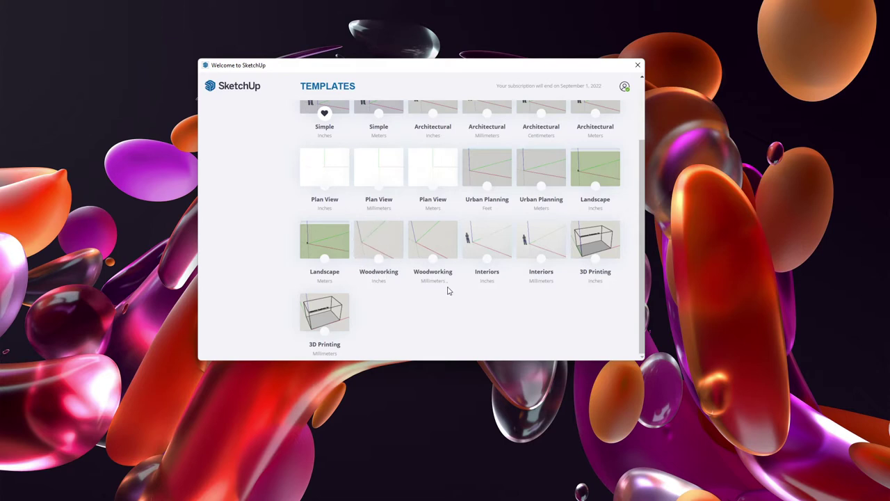
click(438, 236)
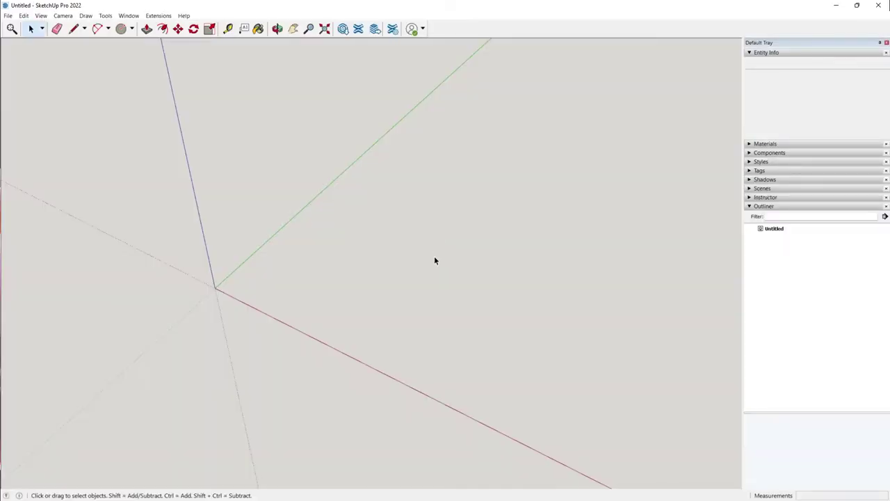
mouse_move(436, 259)
middle_down()
mouse_move(331, 235)
mouse_move(446, 290)
mouse_move(453, 355)
mouse_move(22, 257)
mouse_move(266, 281)
mouse_move(209, 304)
middle_up()
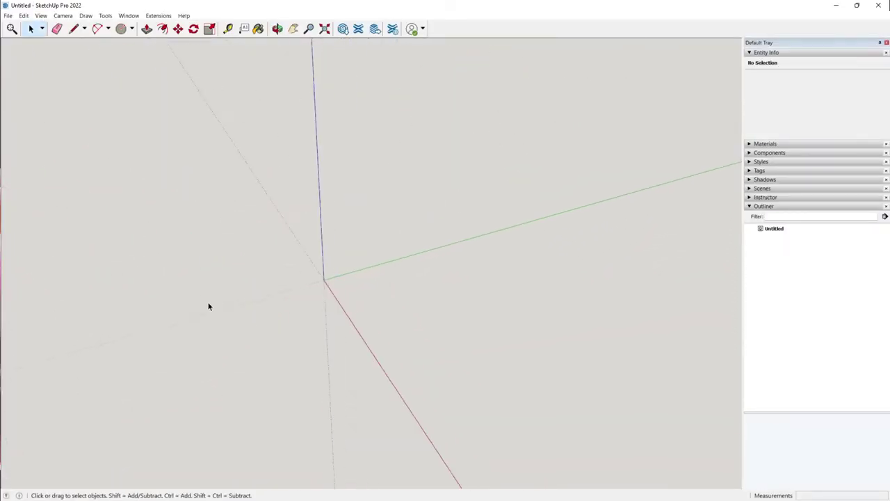
middle_drag(328, 167, 374, 279)
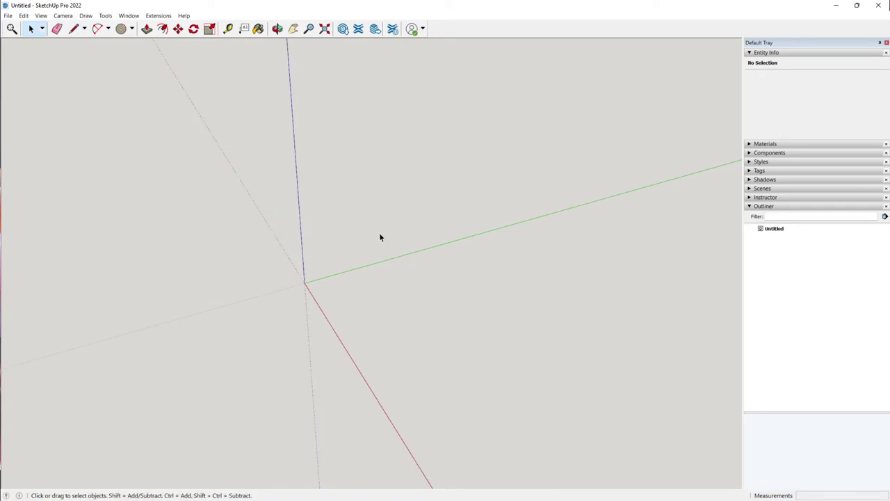
mouse_move(381, 238)
middle_down()
mouse_move(529, 278)
mouse_move(380, 230)
middle_up()
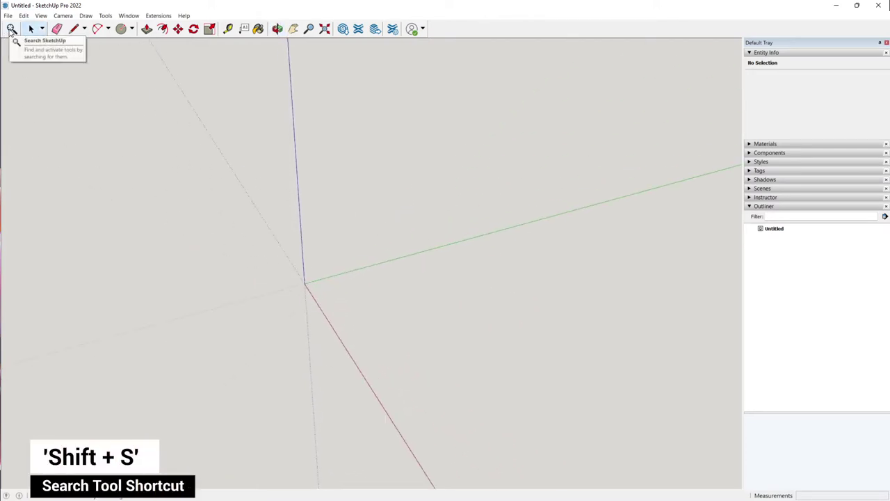
key(shift+s)
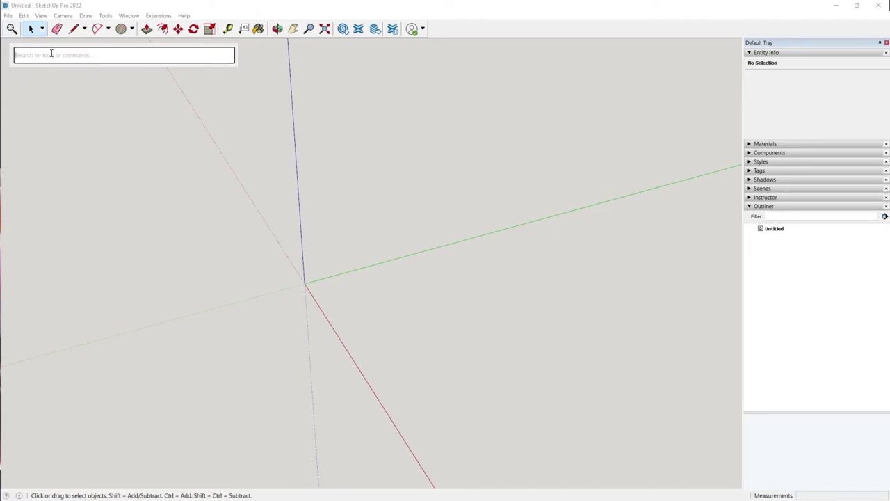
text(extrude)
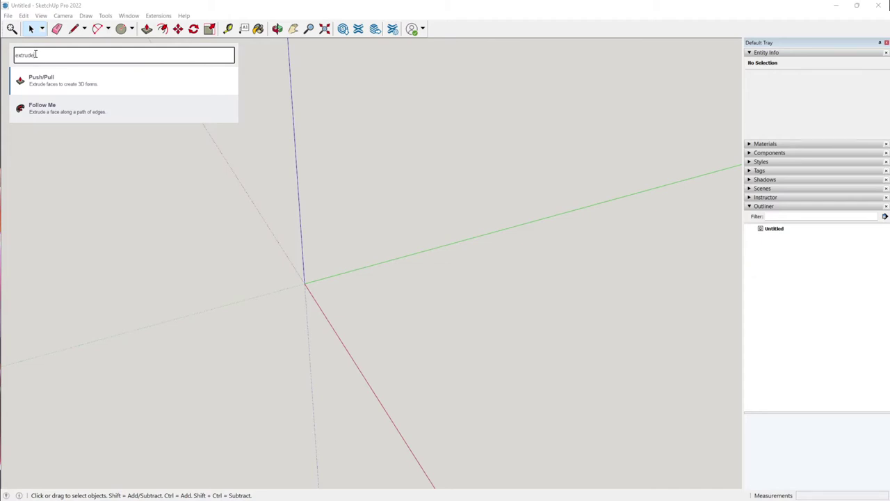
click(11, 29)
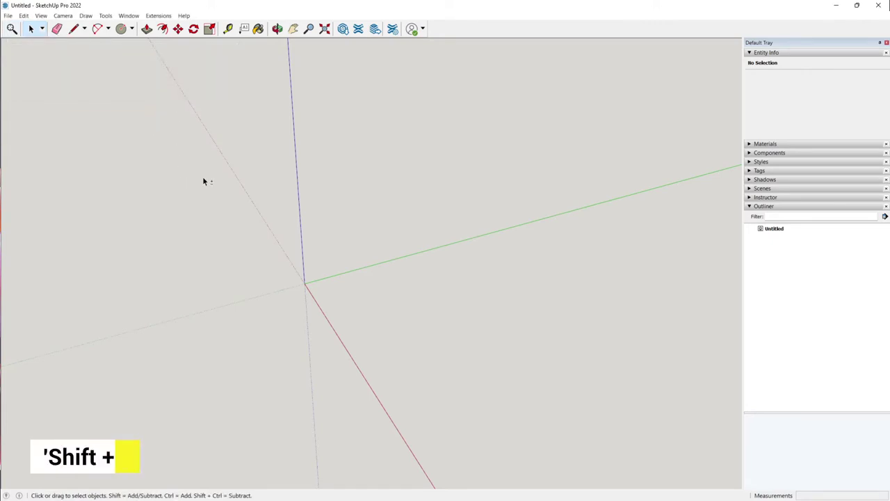
key(shift+s)
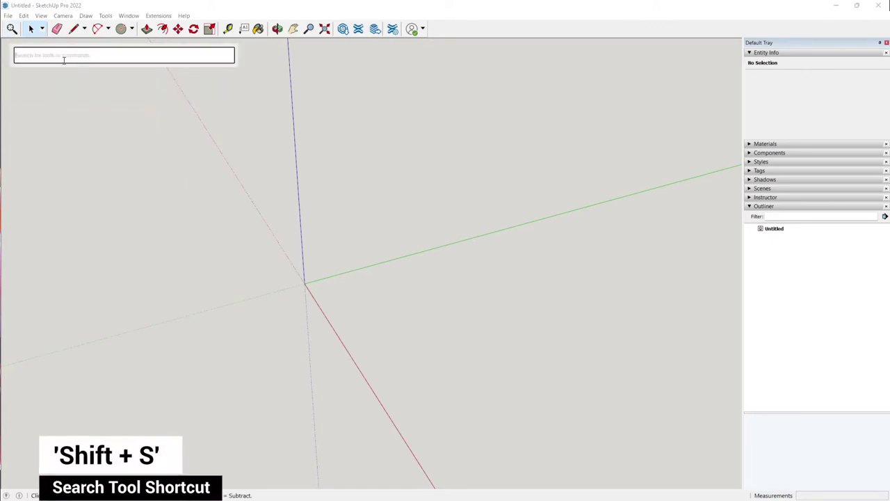
text(l)
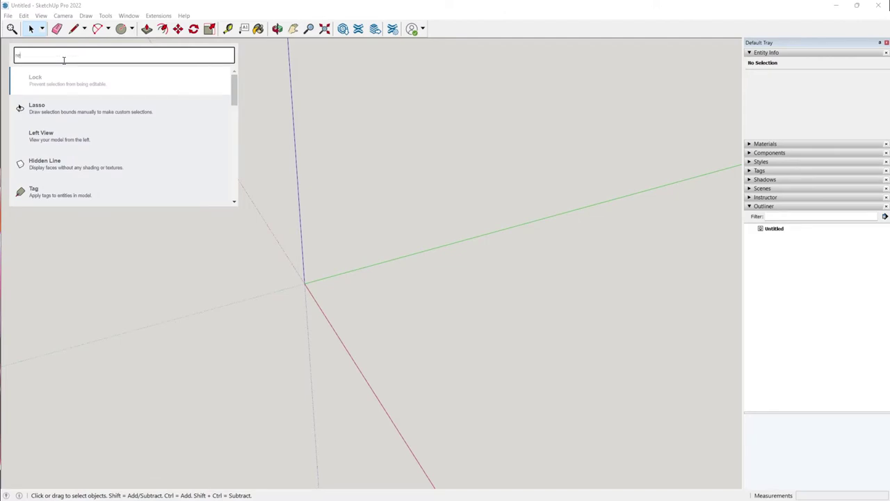
text(ct)
key(BackSpace)
key(BackSpace)
key(BackSpace)
key(BackSpace)
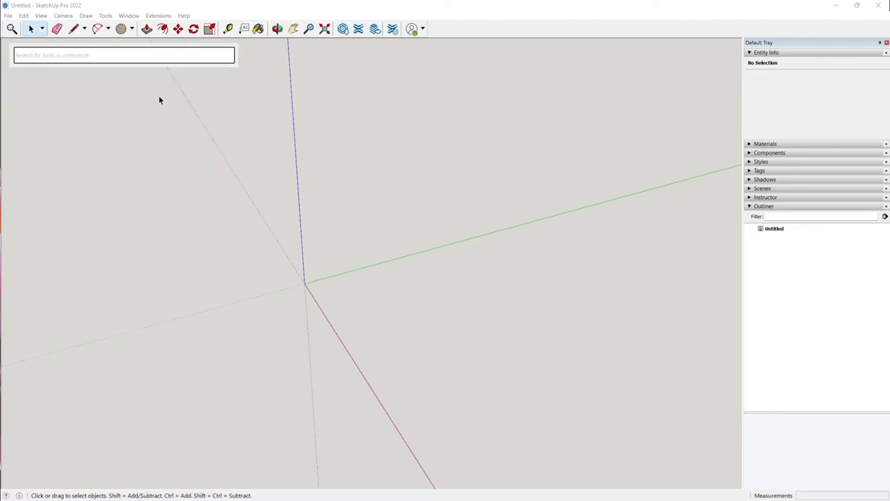
key(Escape)
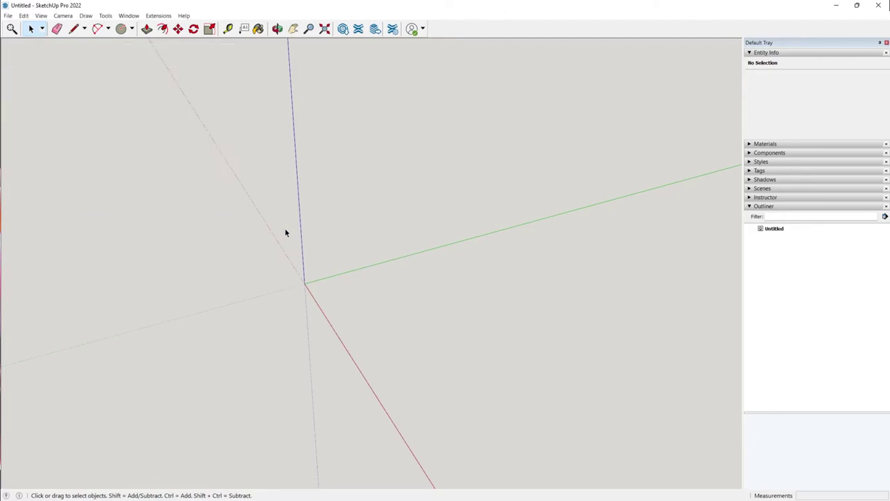
- Draw a 1500 × 750 mm rectangle starting at the axes origin
middle_drag(300, 241, 364, 288)
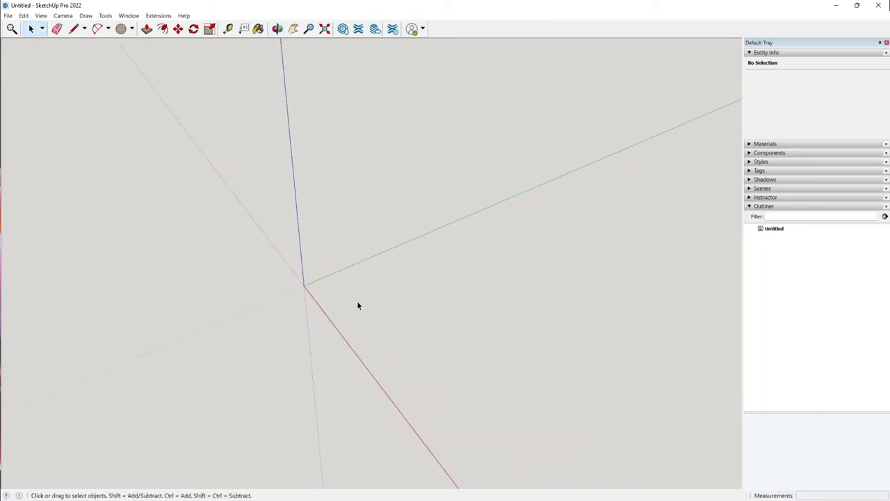
middle_drag(342, 303, 263, 300)
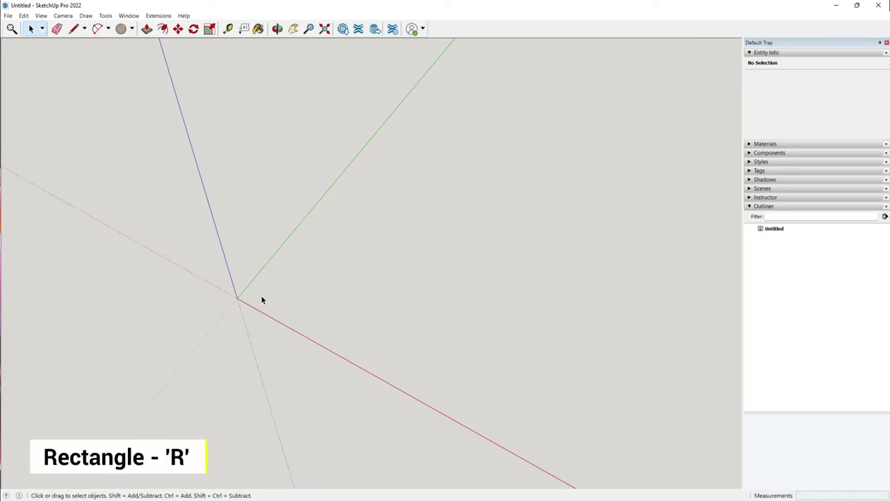
key(r)
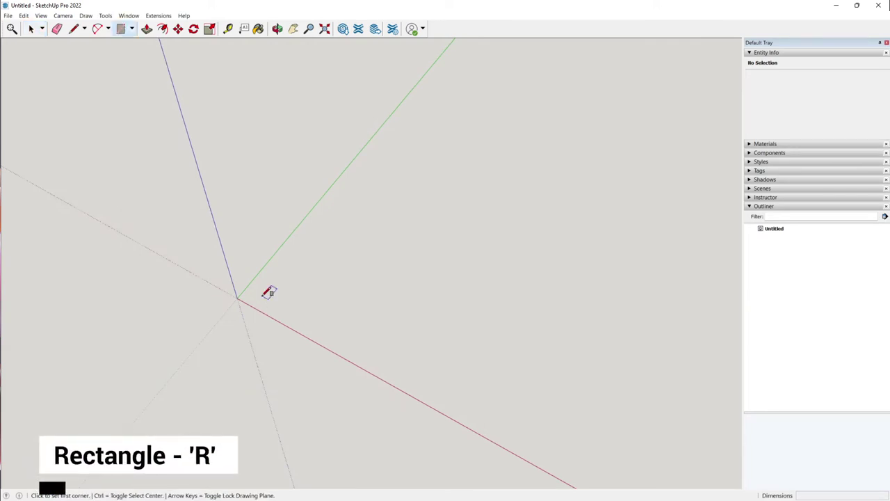
middle_drag(286, 276, 195, 224)
middle_drag(165, 153, 205, 187)
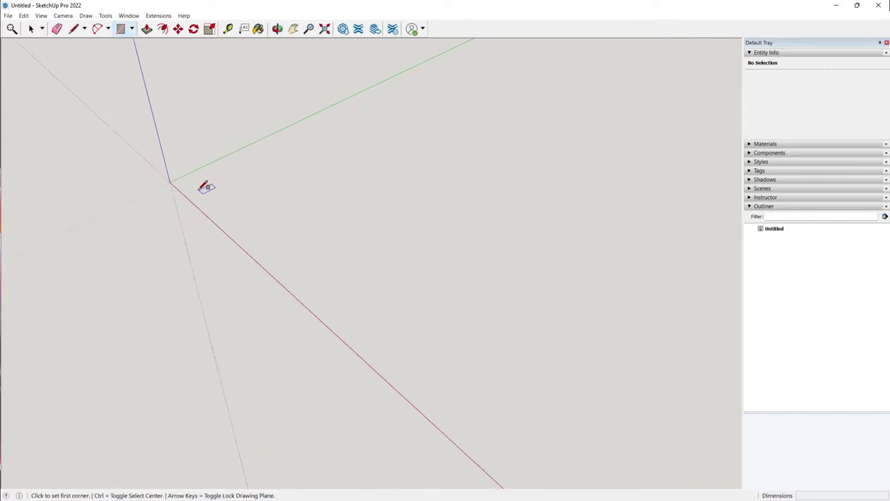
click(193, 183)
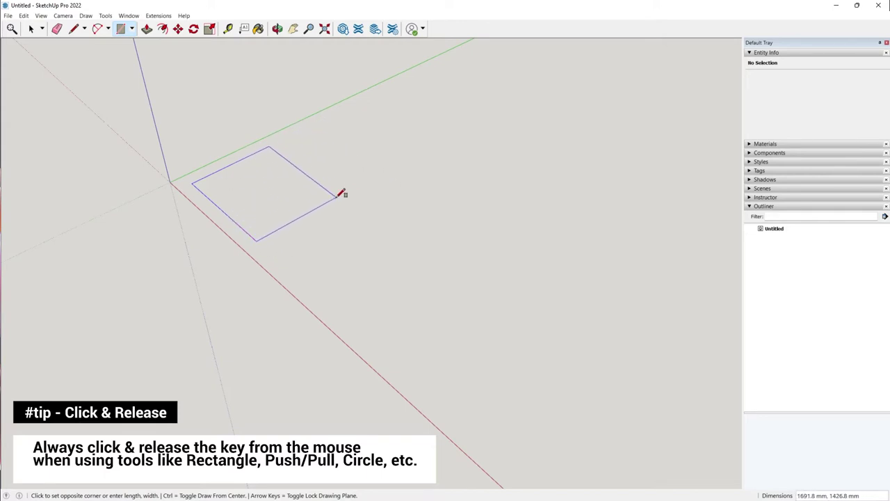
middle_drag(342, 201, 438, 263)
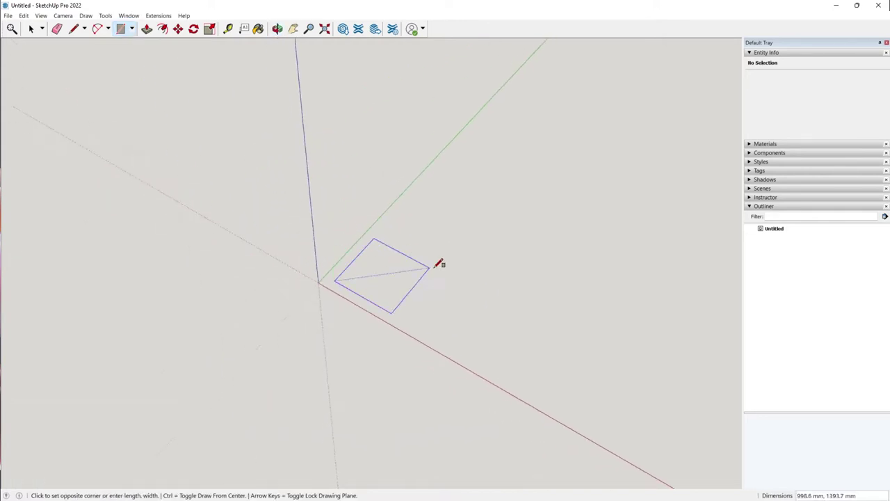
middle_drag(493, 276, 422, 268)
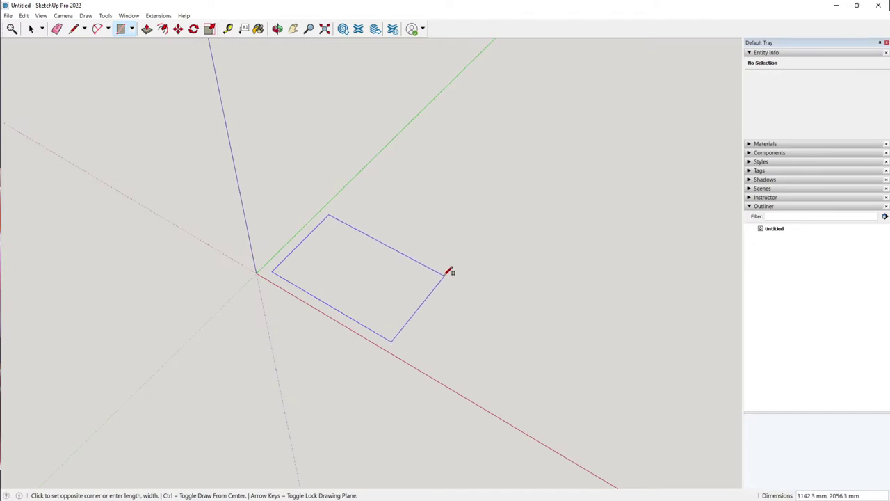
text(1500,750)
key(Return)
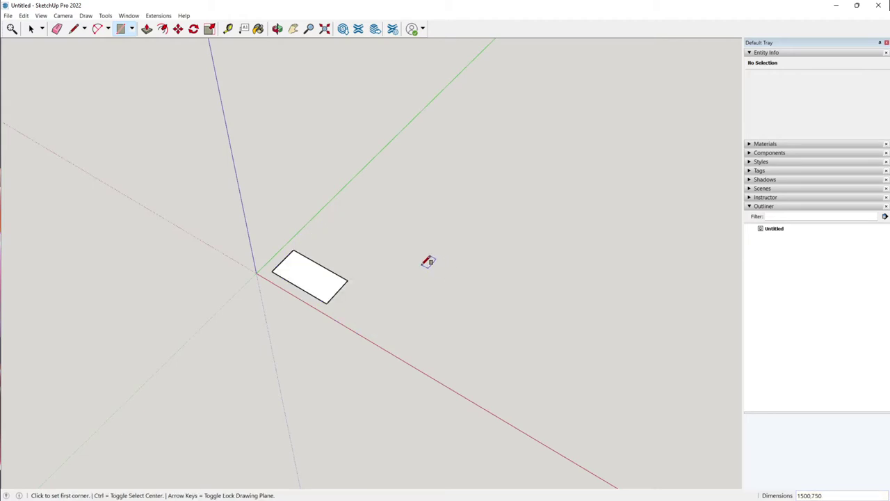
- Draw a second 1500 × 750 mm rectangle beside the first
click(359, 236)
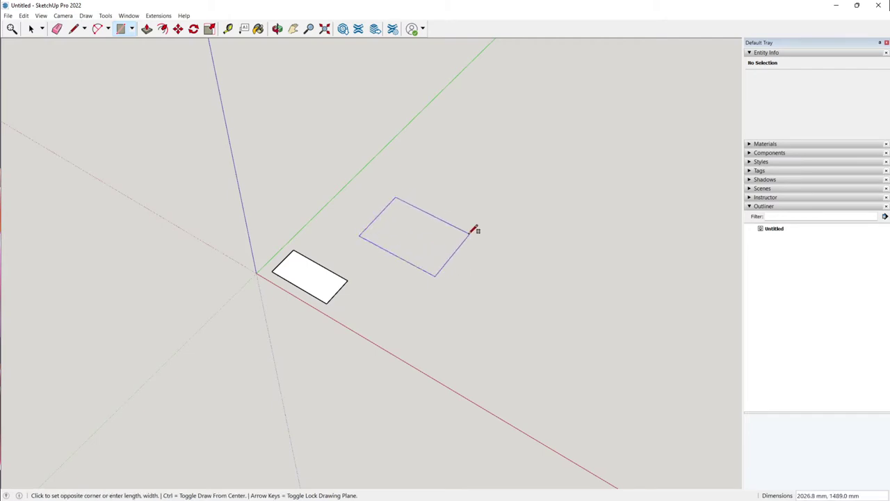
text(1500,750)
key(Return)
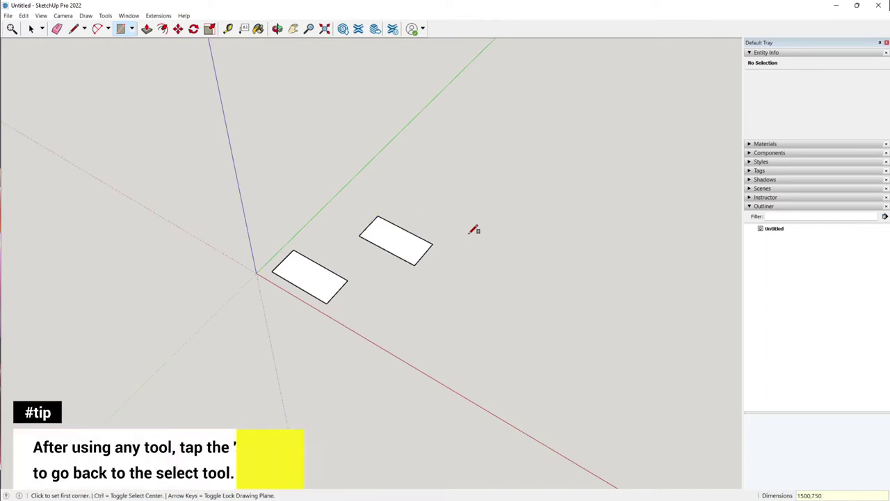
- Delete the second rectangle with its edges, leaving only one
key(space)
scroll(420, 239, up, 2)
double_click(403, 242)
key(Delete)
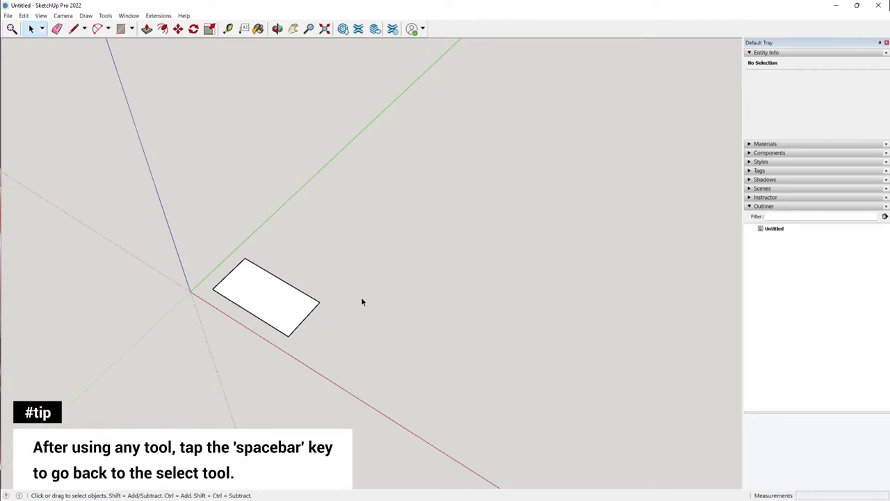
- Select the remaining rectangle face with its edges and make it a group
click(298, 324)
scroll(298, 324, up, 5)
middle_drag(280, 316, 378, 388)
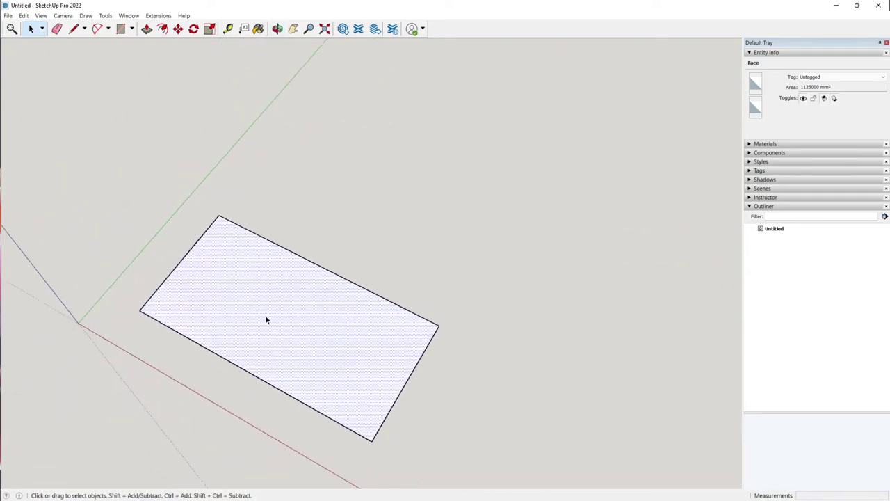
scroll(263, 316, down, 1)
scroll(263, 320, down, 2)
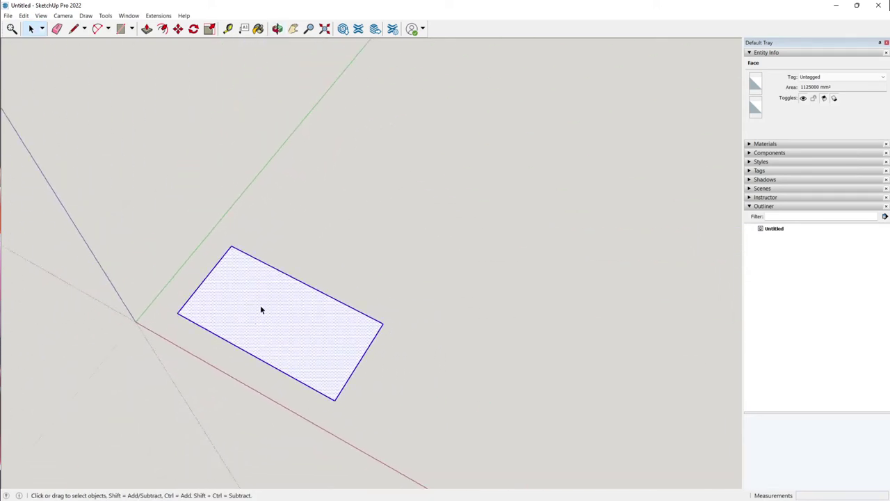
double_click(262, 310)
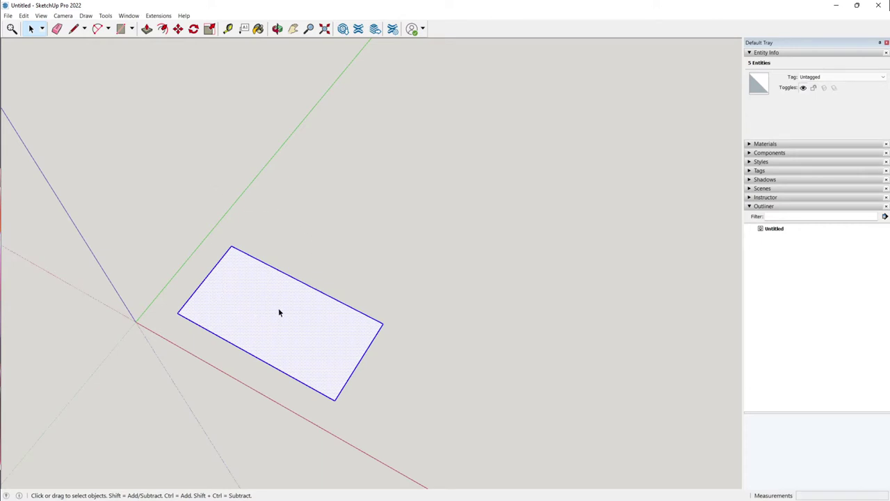
right_click(270, 316)
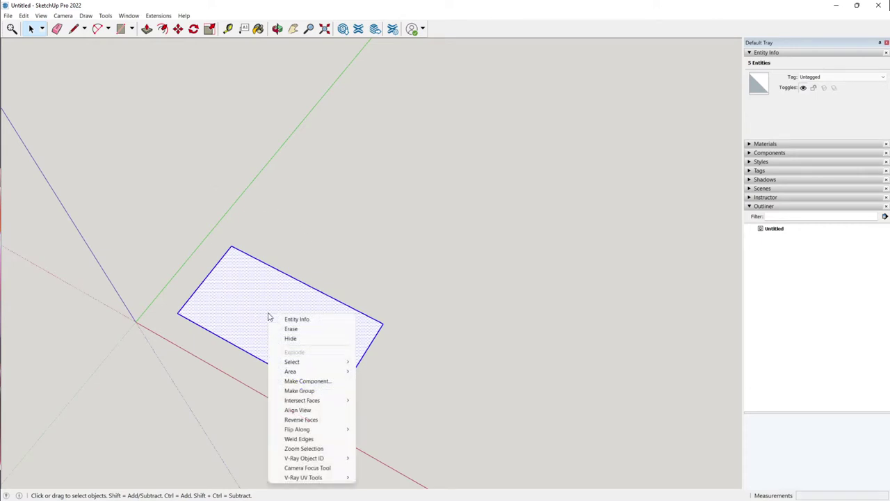
click(308, 388)
- Clear the selection and inspect the new rectangle group edge-on
middle_drag(180, 304, 326, 229)
key(space)
click(329, 266)
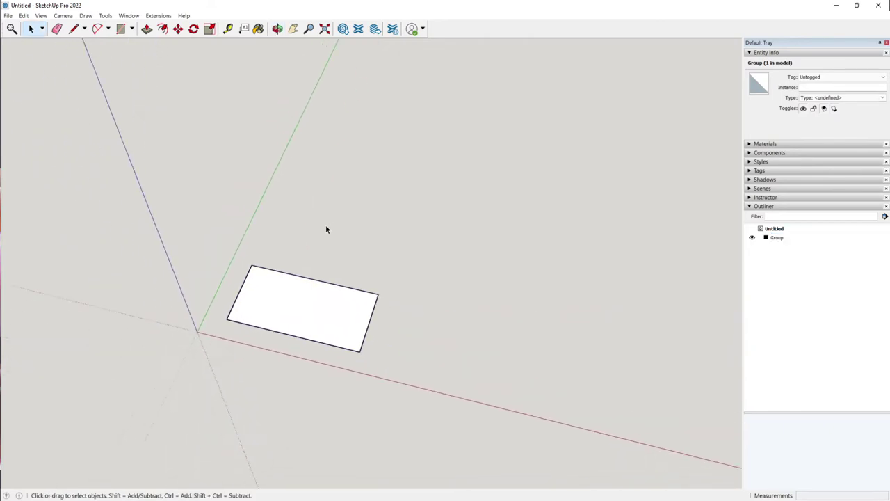
scroll(340, 309, up, 2)
scroll(177, 341, up, 5)
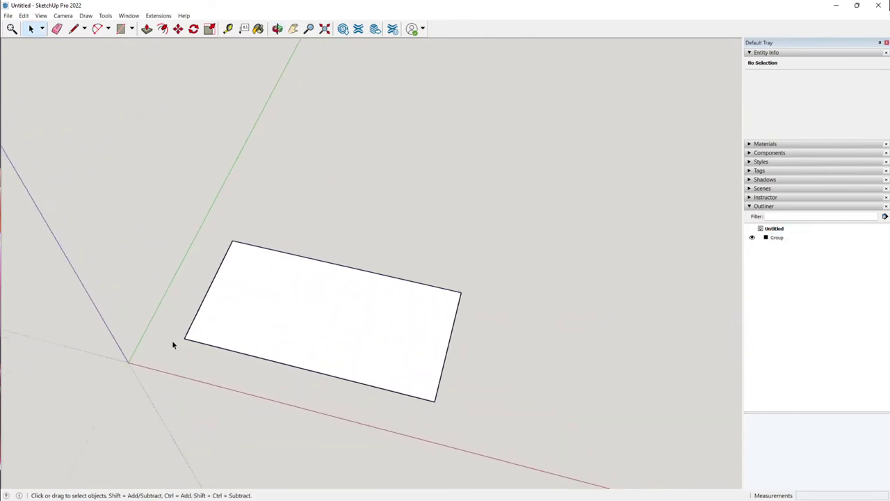
scroll(191, 340, up, 2)
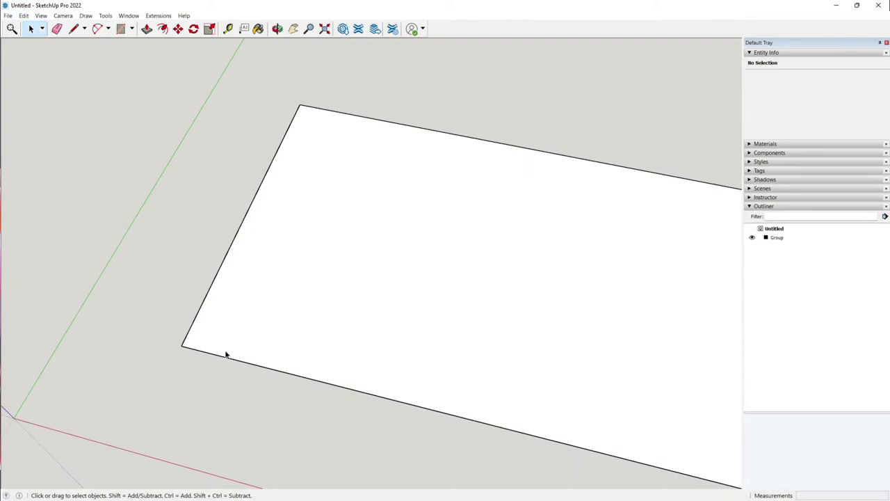
scroll(161, 324, down, 5)
scroll(199, 306, up, 1)
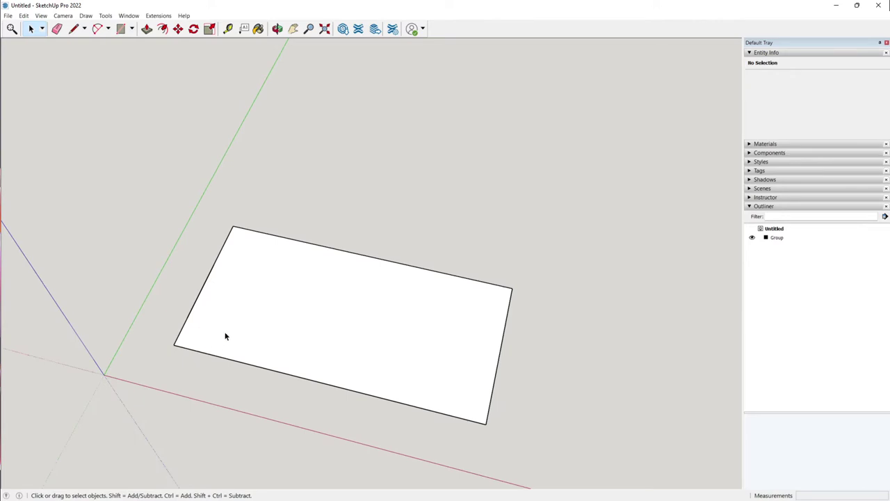
double_click(260, 320)
middle_drag(197, 298, 202, 311)
scroll(202, 307, up, 2)
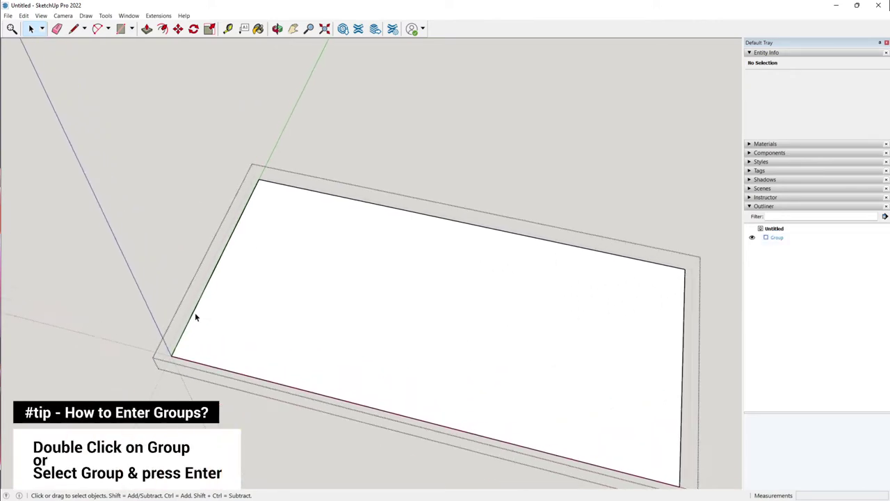
key(f)
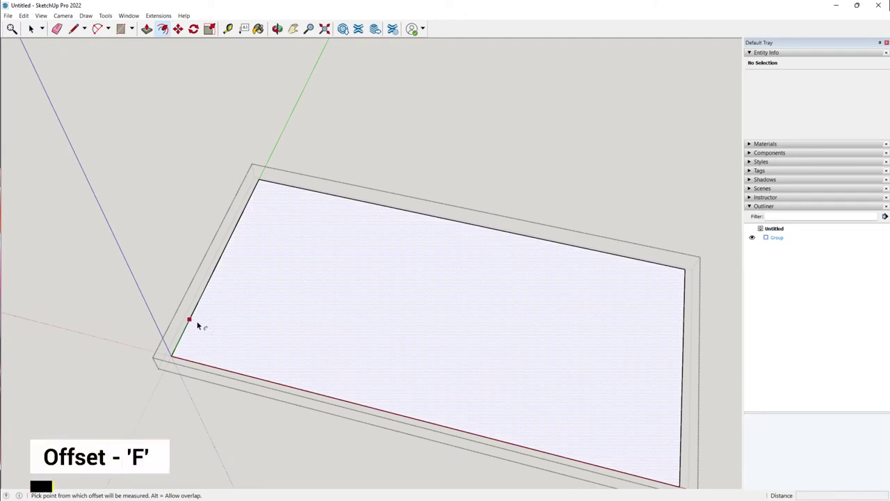
click(195, 321)
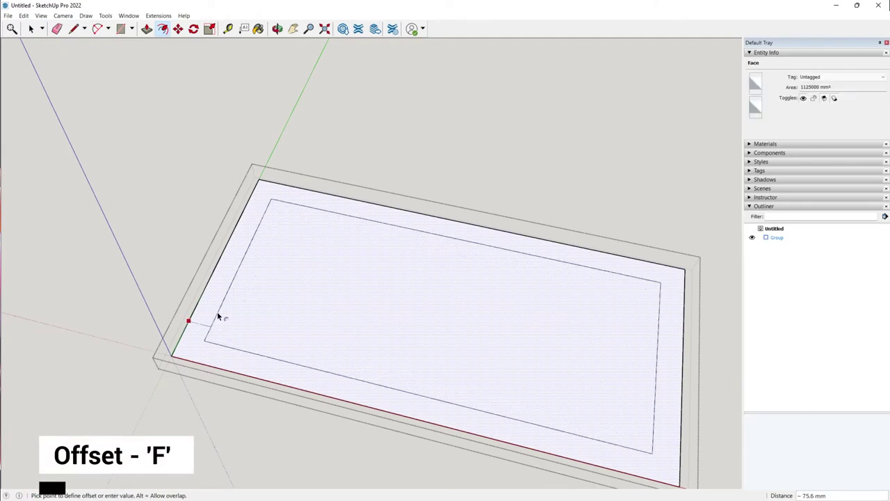
key(Return)
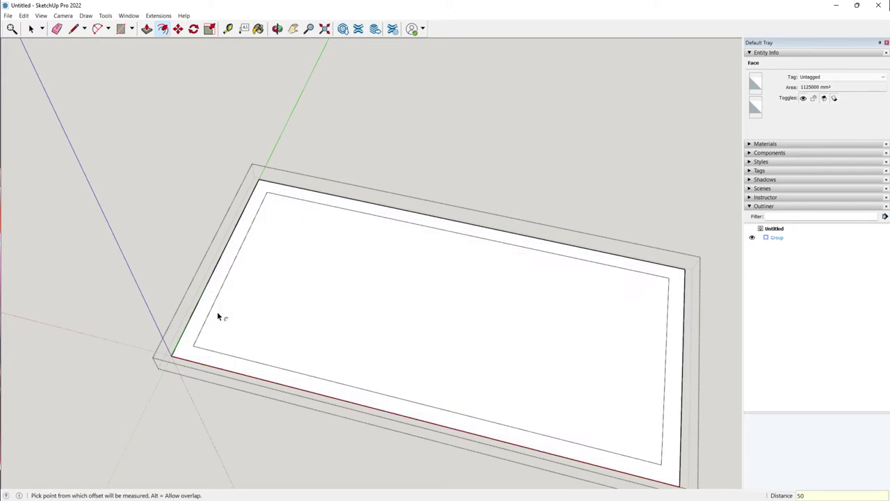
key(space)
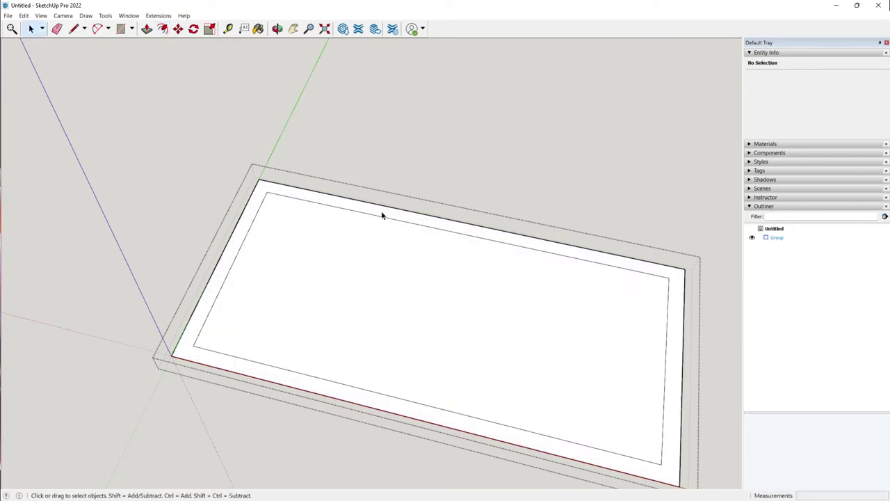
middle_drag(563, 411, 447, 368)
key(ctrl+z)
scroll(334, 375, down, 2)
key(ctrl+z)
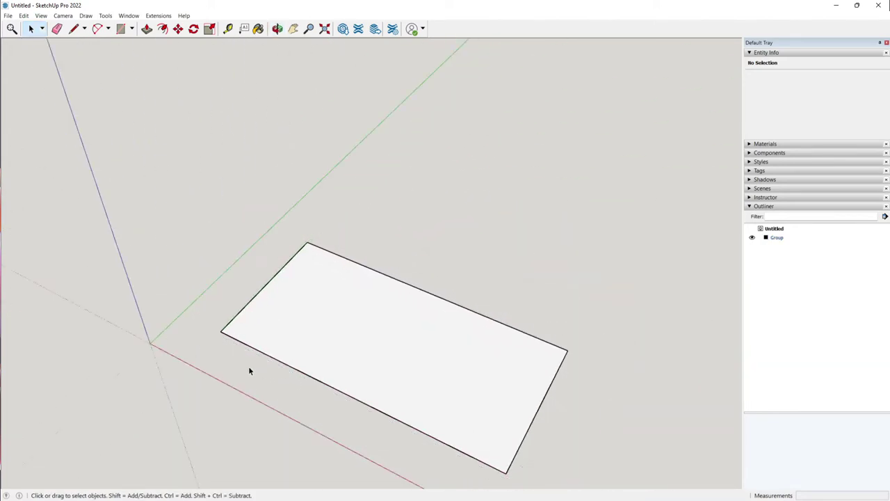
middle_drag(249, 368, 95, 248)
- Place guide lines 50 mm inside the rectangle's bottom and left edges
middle_drag(288, 328, 249, 397)
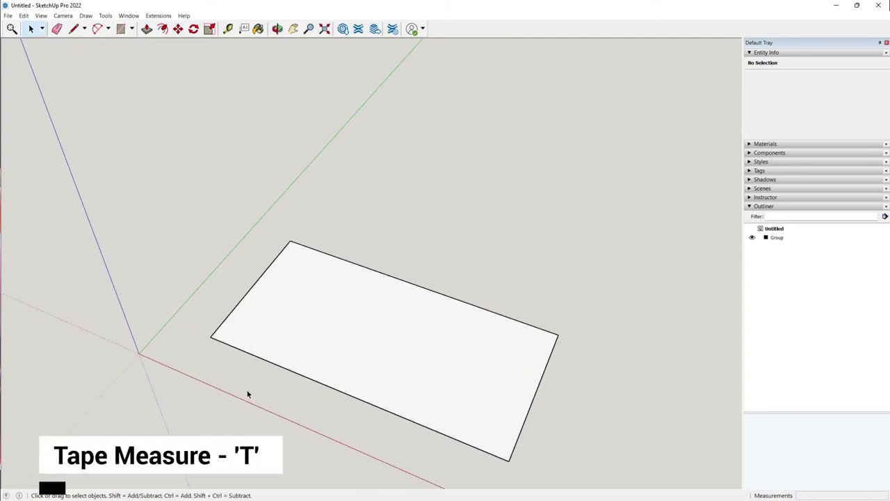
key(t)
scroll(267, 368, up, 2)
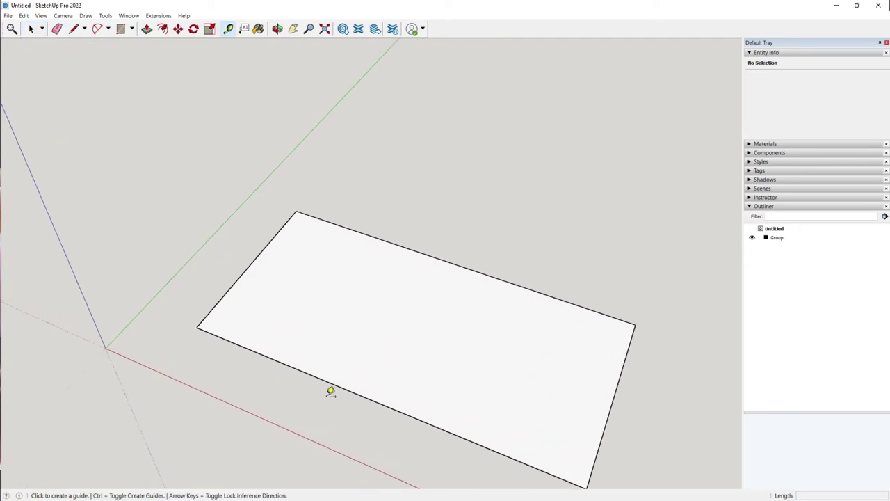
click(331, 382)
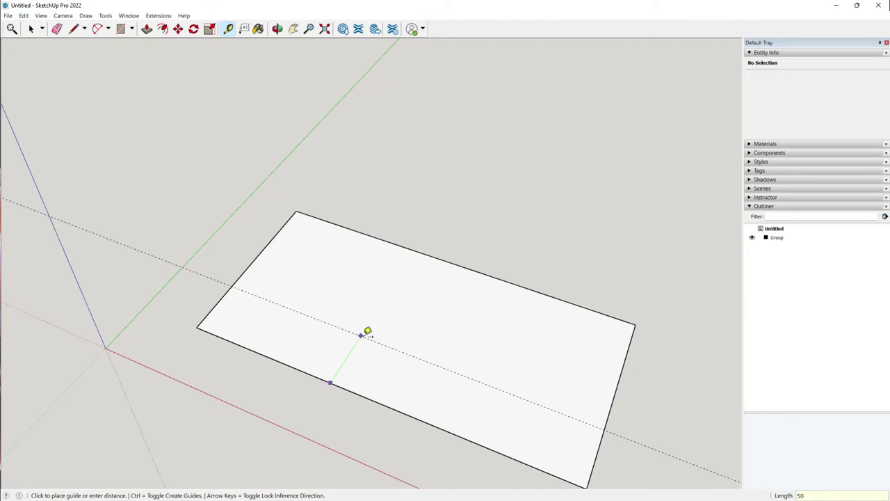
key(Return)
middle_drag(243, 349, 229, 318)
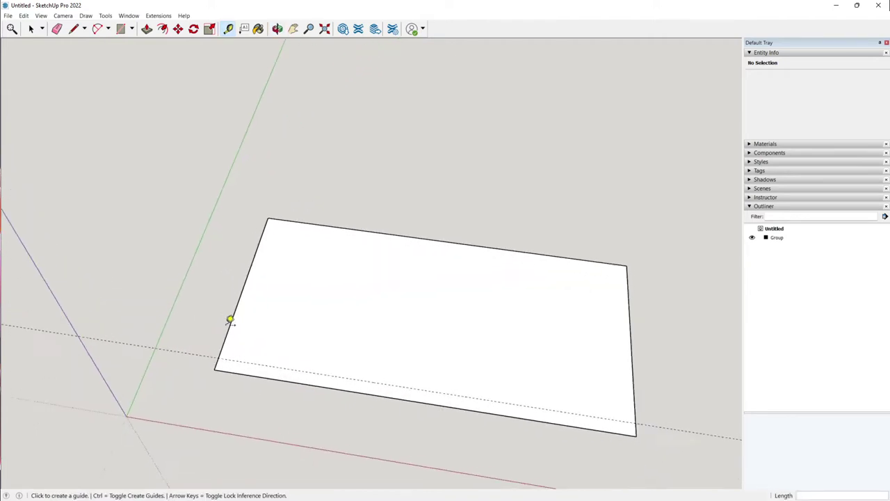
scroll(232, 320, up, 2)
click(229, 329)
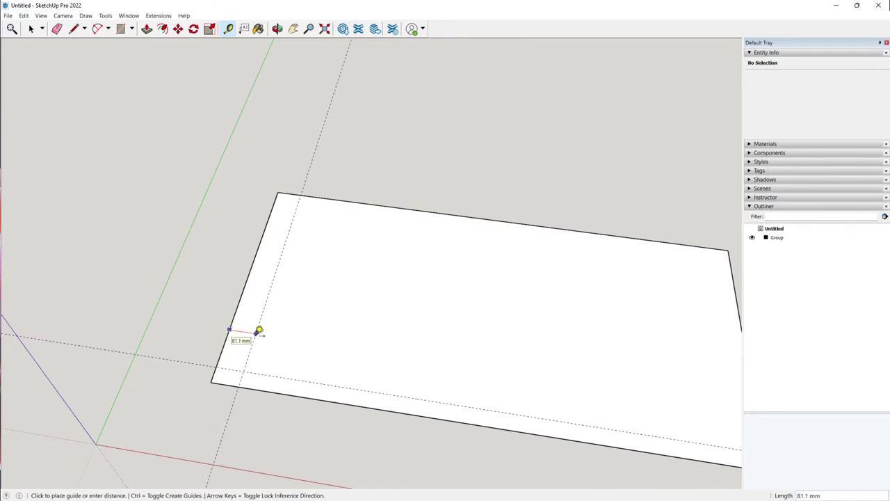
text(50)
key(Return)
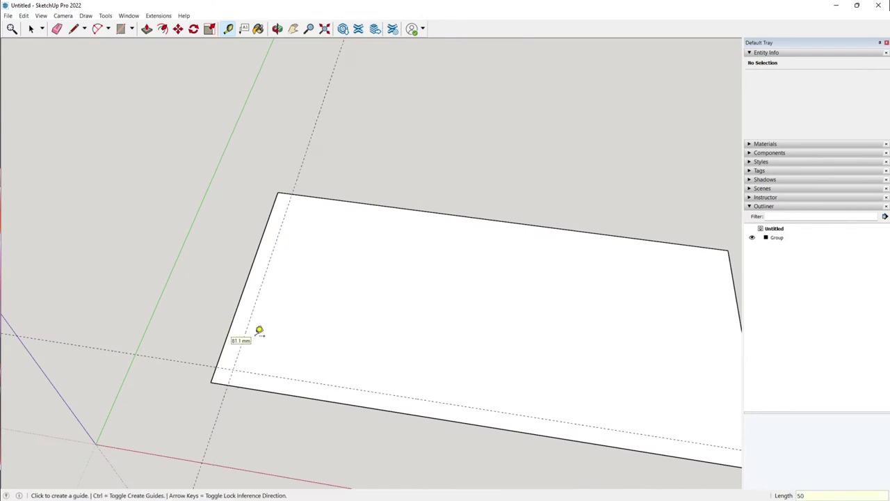
- Place guide lines 50 mm inside the top and right edges
click(394, 200)
text(50)
key(Return)
click(737, 307)
text(50)
key(Return)
middle_drag(717, 303, 243, 258)
- Draw a 50 × 50 mm square starting at the corner guide intersection
key(space)
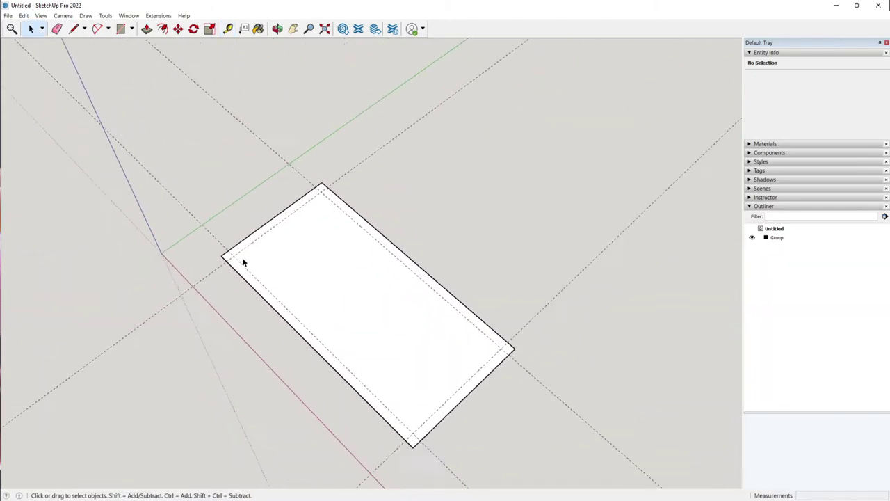
scroll(229, 254, up, 5)
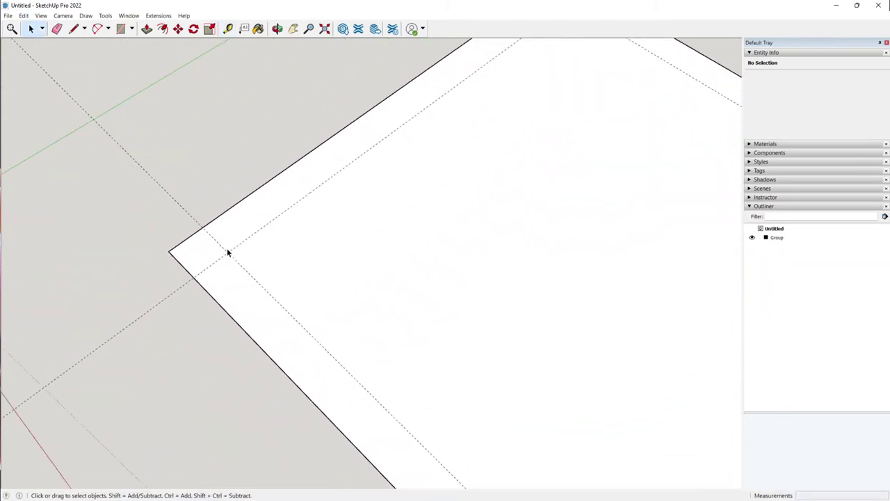
scroll(236, 271, down, 2)
click(251, 258)
scroll(232, 257, up, 4)
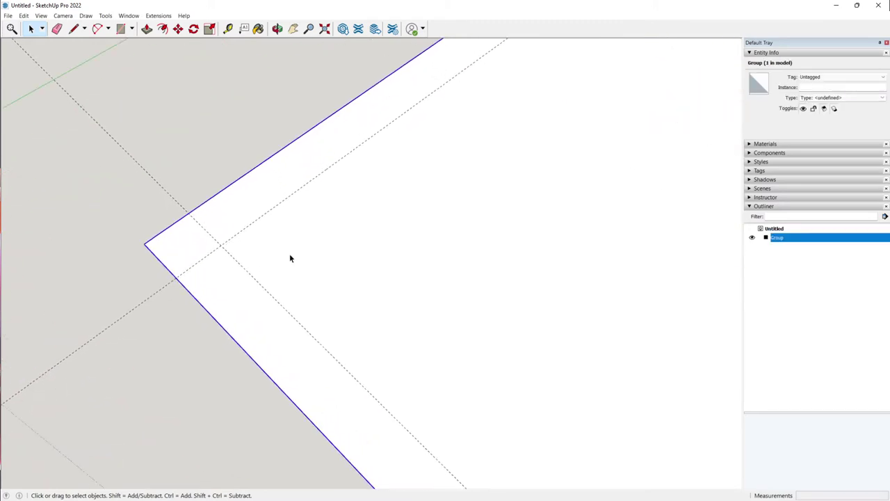
key(r)
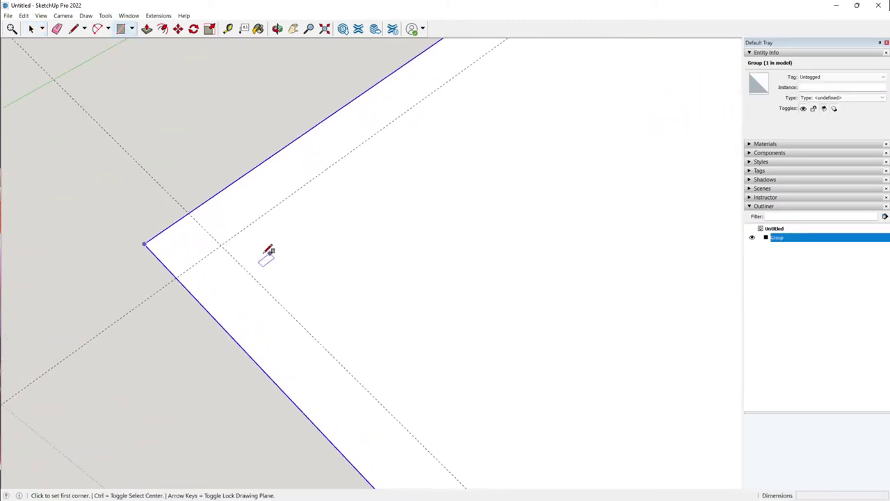
click(221, 245)
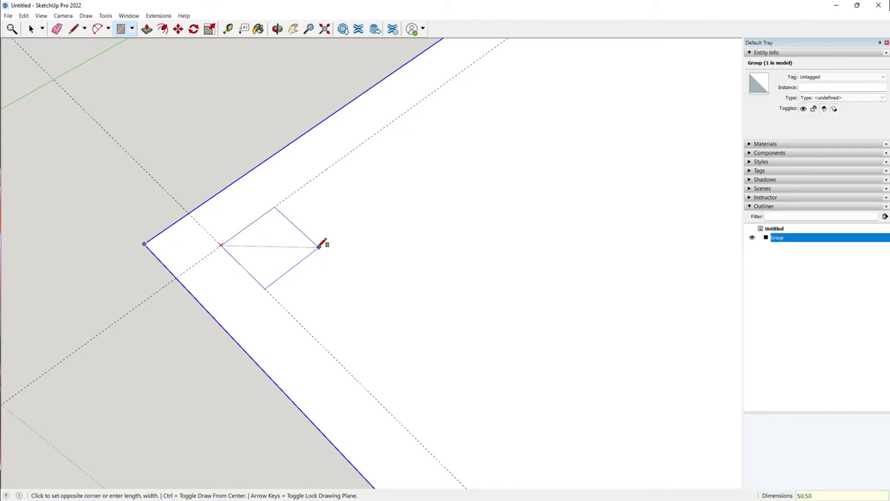
key(Return)
- Make the 50 × 50 square its own group, separate from the slab
key(space)
double_click(249, 248)
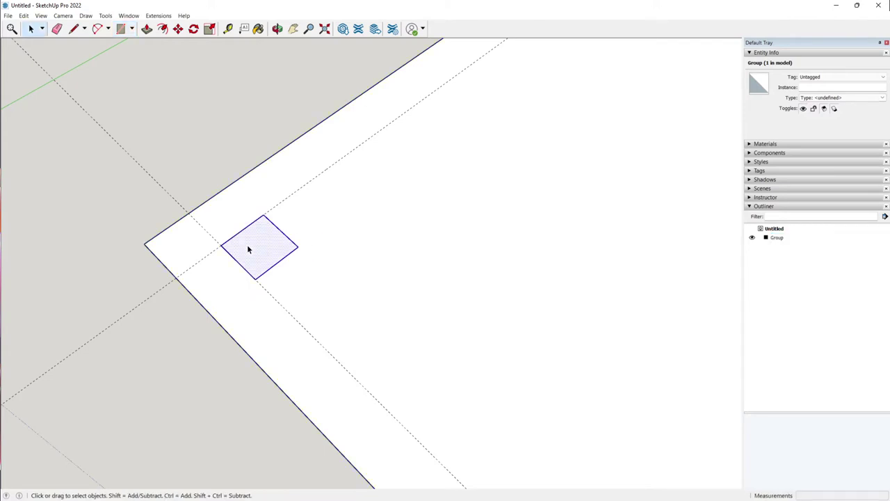
right_click(244, 245)
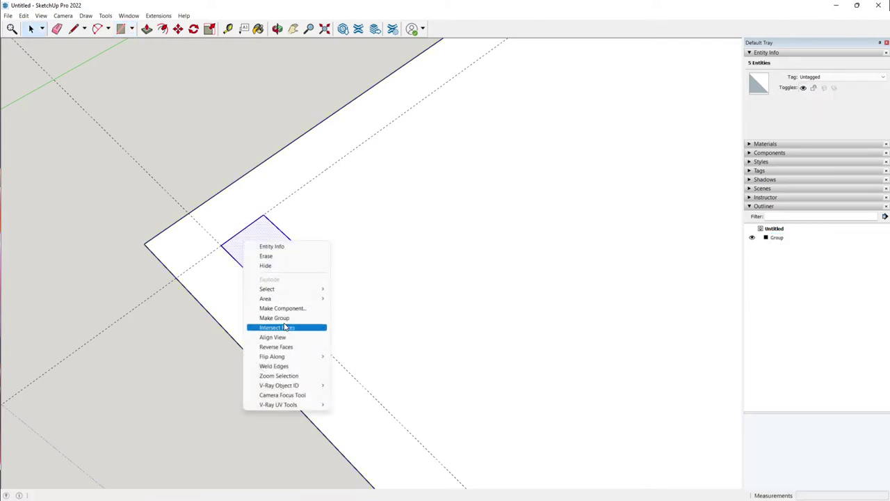
click(280, 318)
click(220, 265)
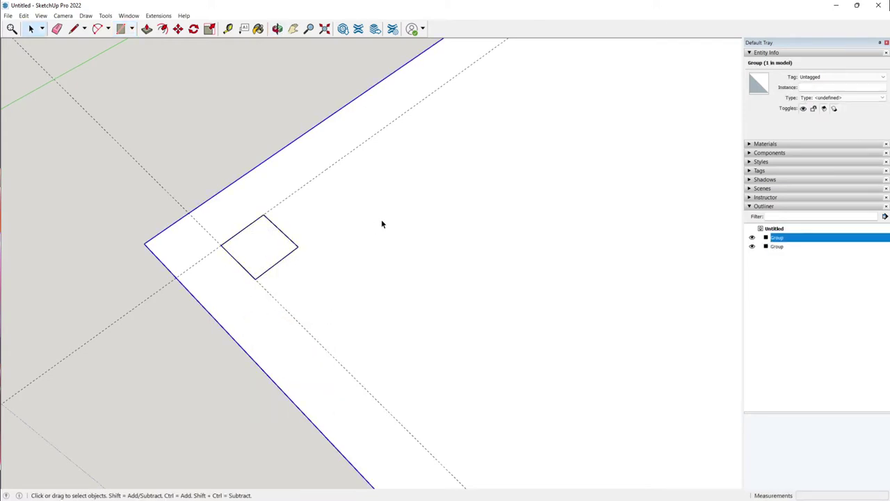
- Open the small square group for editing
click(248, 254)
scroll(237, 259, down, 5)
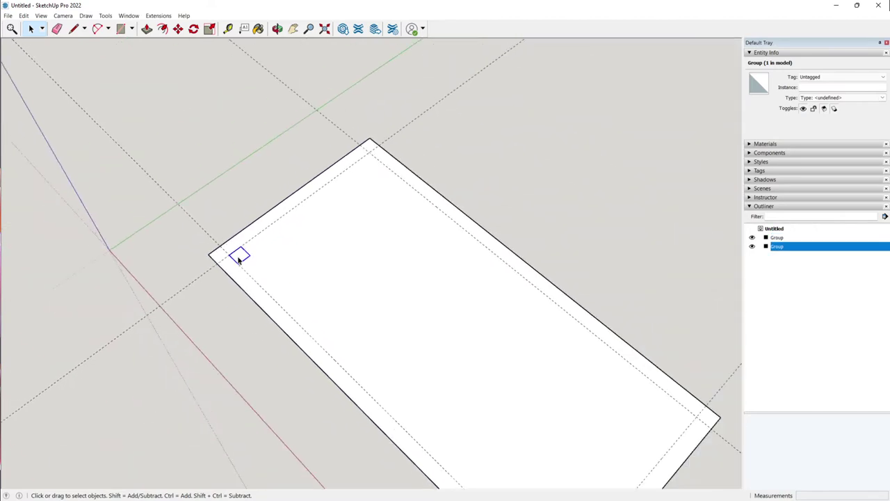
scroll(239, 258, up, 3)
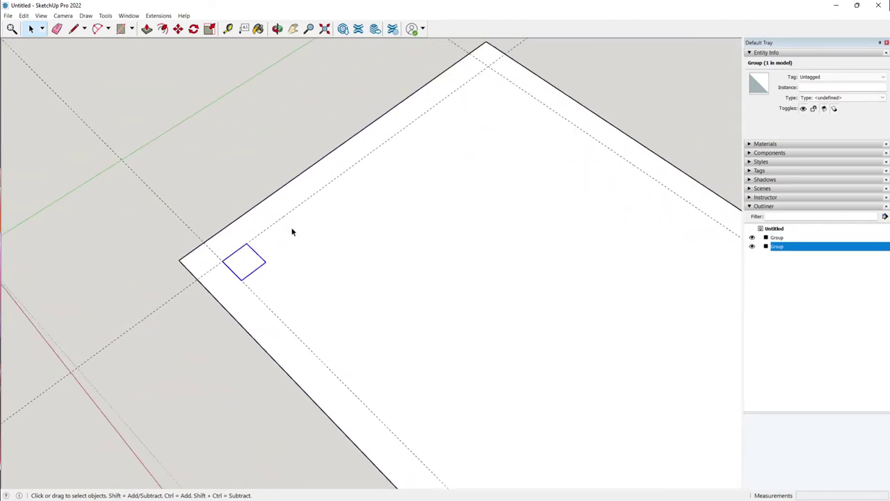
double_click(250, 264)
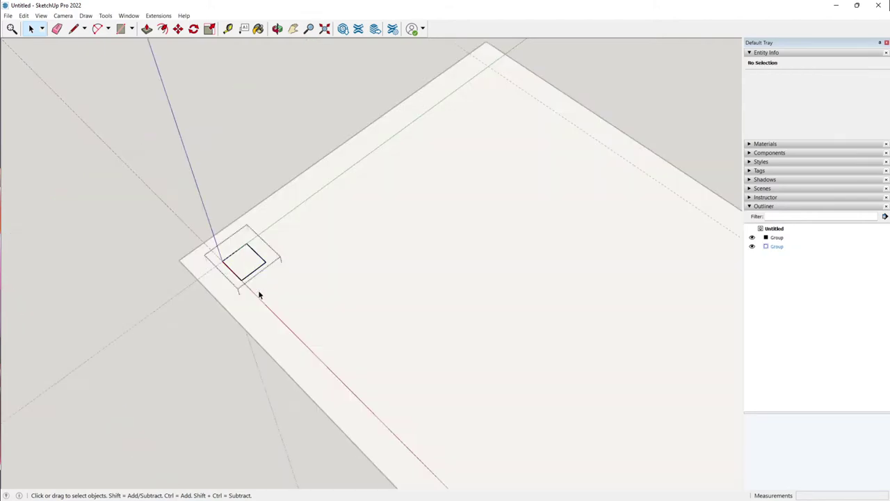
mouse_move(259, 290)
middle_down()
mouse_move(139, 105)
mouse_move(347, 204)
mouse_move(298, 301)
mouse_move(243, 293)
middle_up()
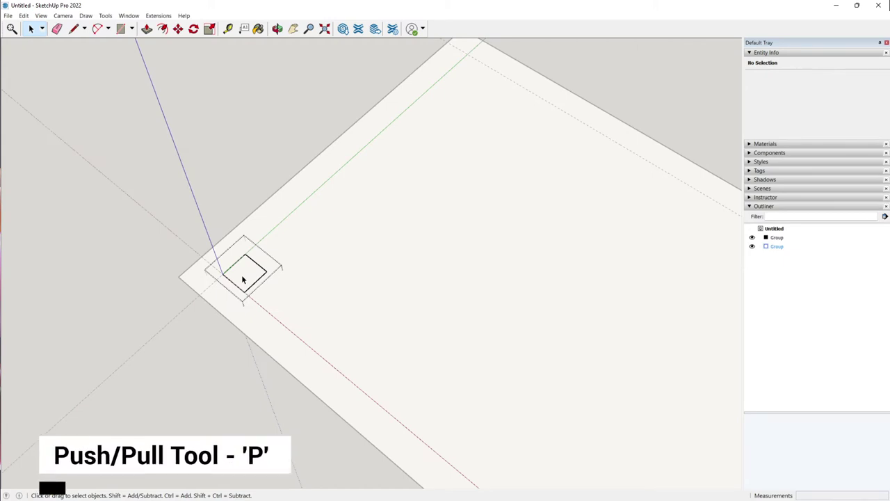
- Push/pull the square face up 730 mm into a leg column
key(p)
click(254, 282)
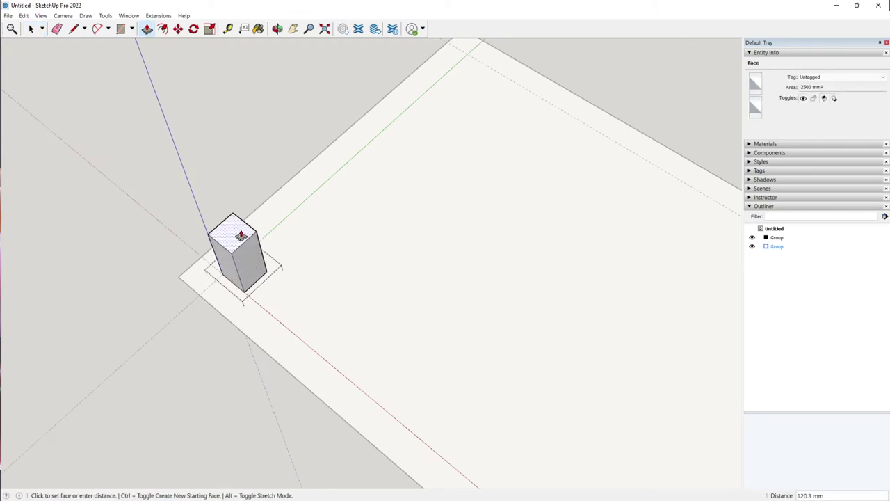
middle_drag(303, 214, 288, 127)
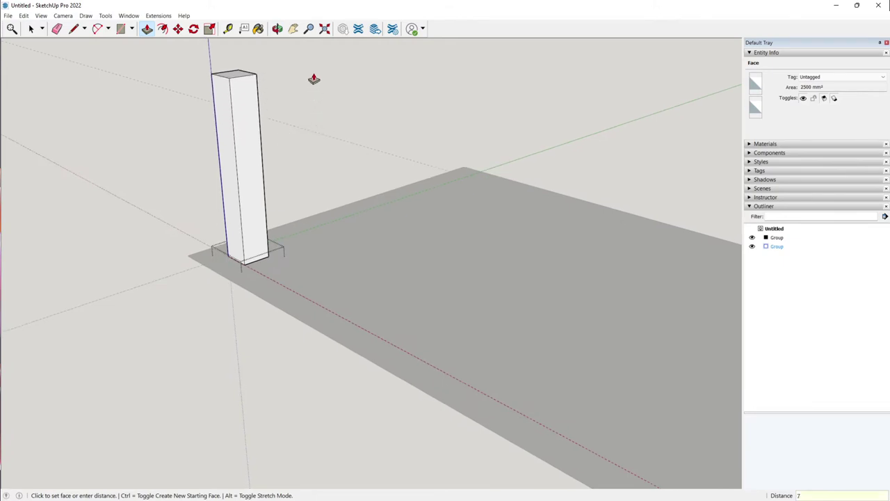
key(Return)
scroll(303, 299, down, 5)
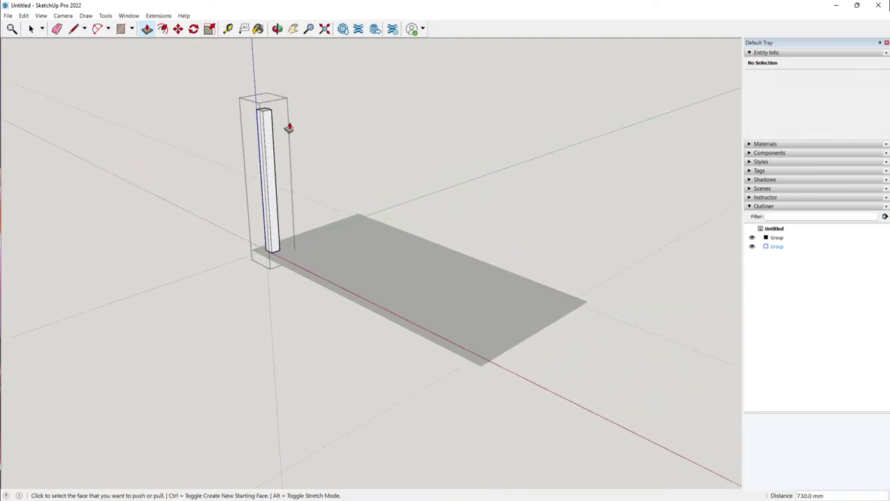
middle_drag(288, 128, 306, 278)
key(space)
click(306, 278)
- Leave group editing and select the leg column group
middle_drag(368, 234, 371, 191)
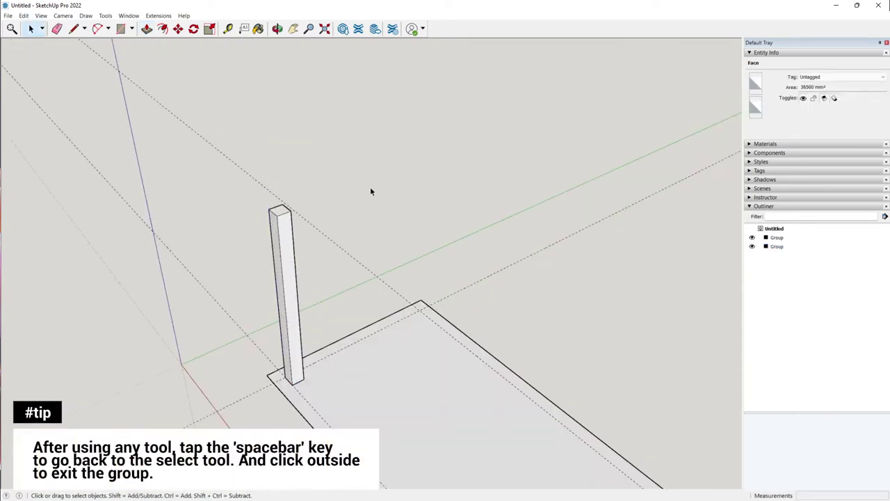
click(371, 192)
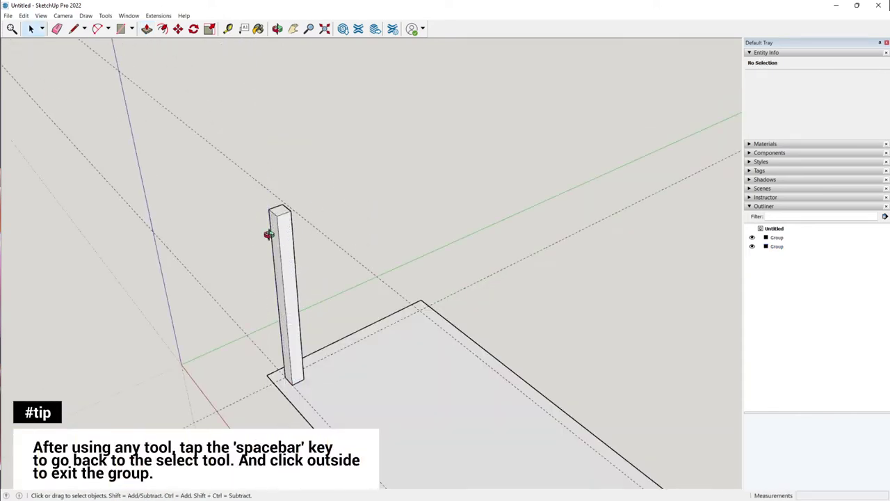
middle_drag(271, 234, 313, 328)
click(292, 257)
scroll(363, 311, up, 2)
scroll(363, 311, down, 3)
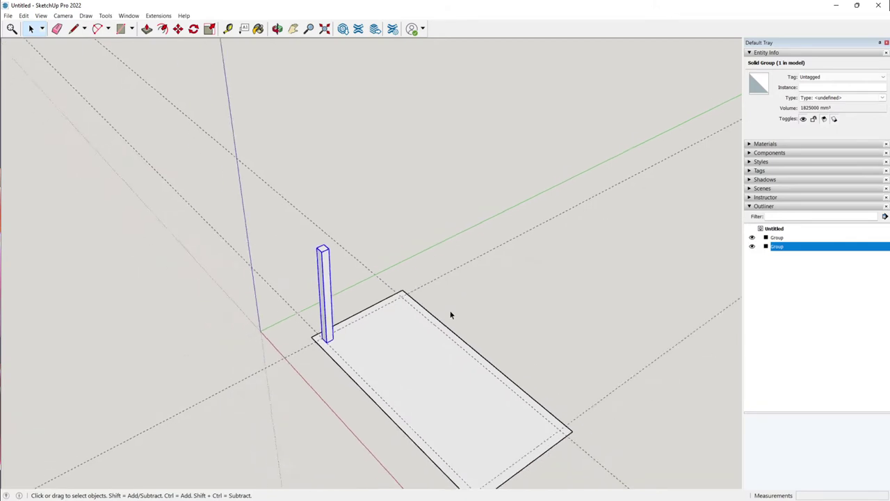
scroll(306, 232, up, 3)
scroll(324, 230, down, 2)
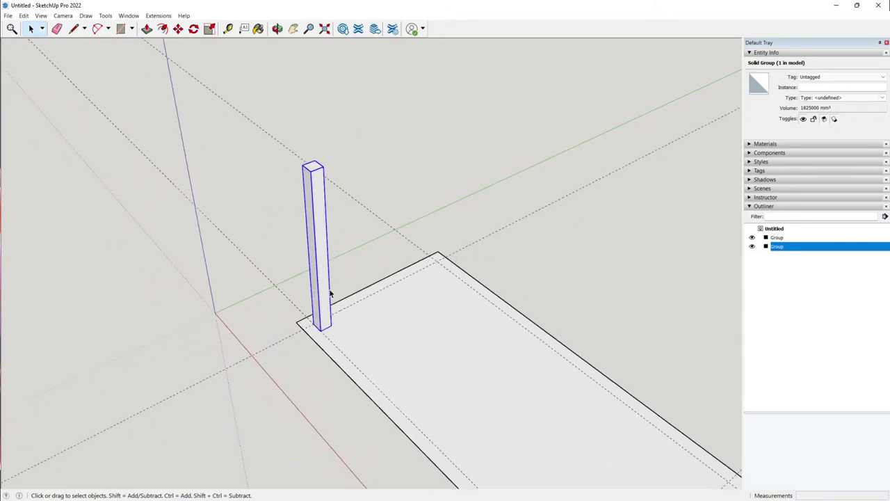
scroll(388, 239, down, 3)
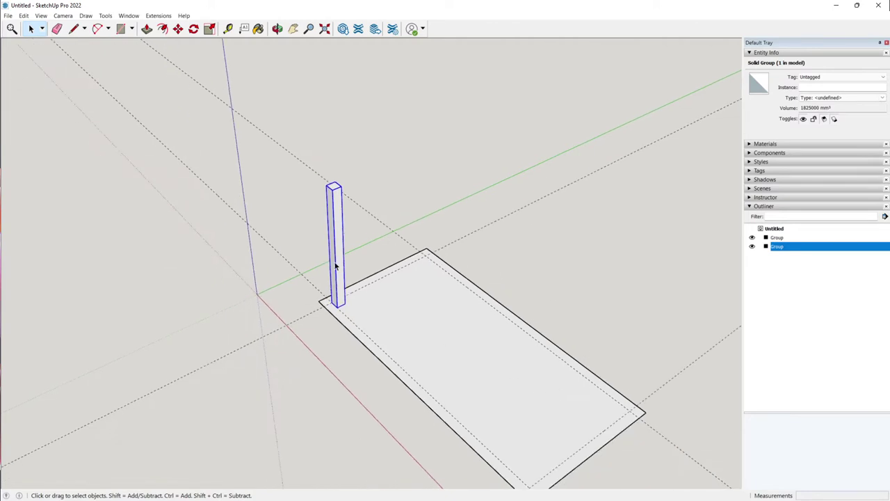
scroll(335, 266, up, 3)
- Turn the column group into a component named Table Leg
right_click(350, 192)
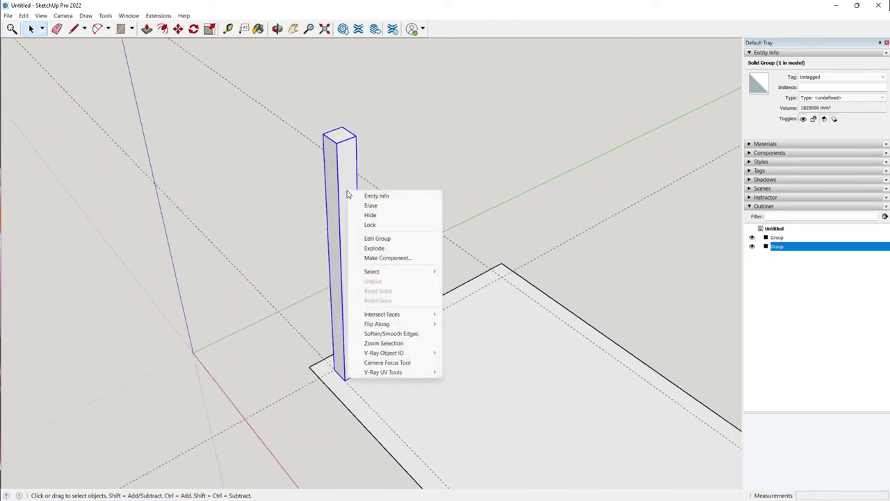
click(382, 258)
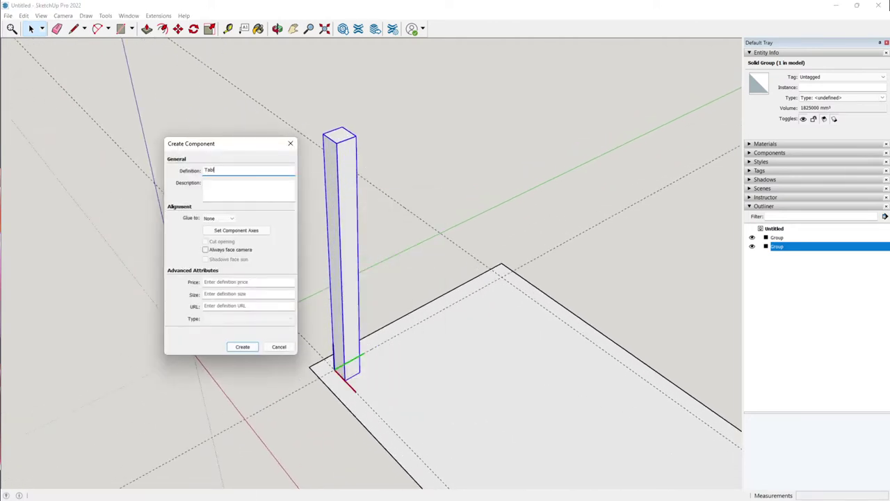
key(Return)
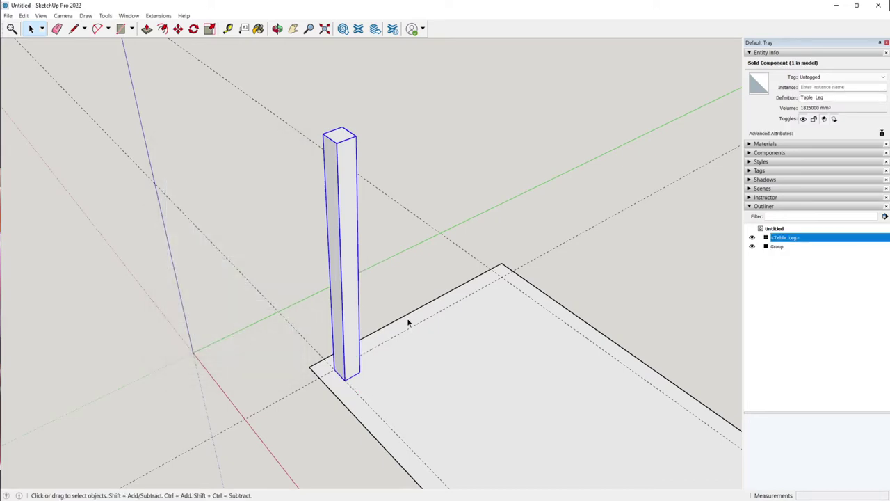
middle_drag(409, 322, 417, 263)
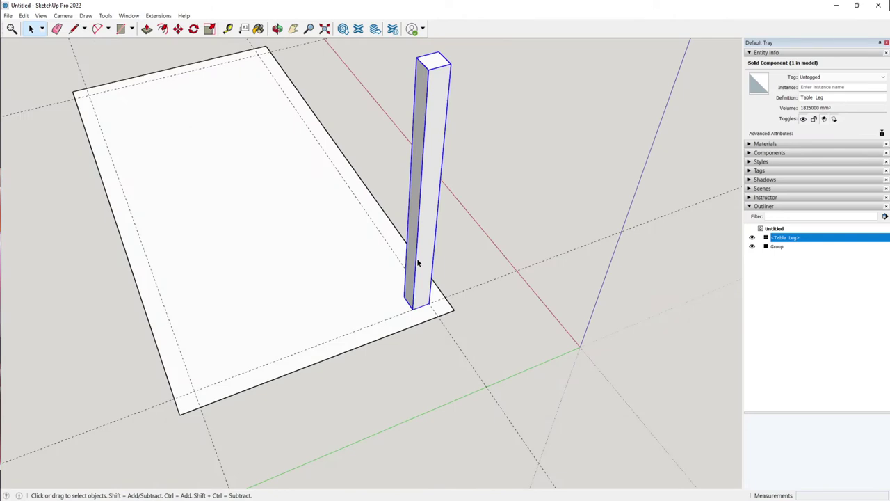
- Copy the Table Leg from its bottom corner to another slab corner 600 mm away
key(m)
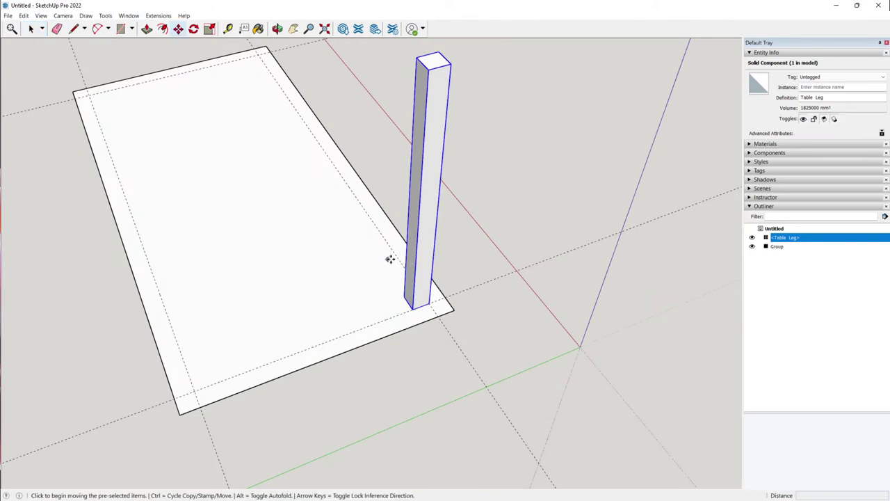
scroll(340, 258, down, 1)
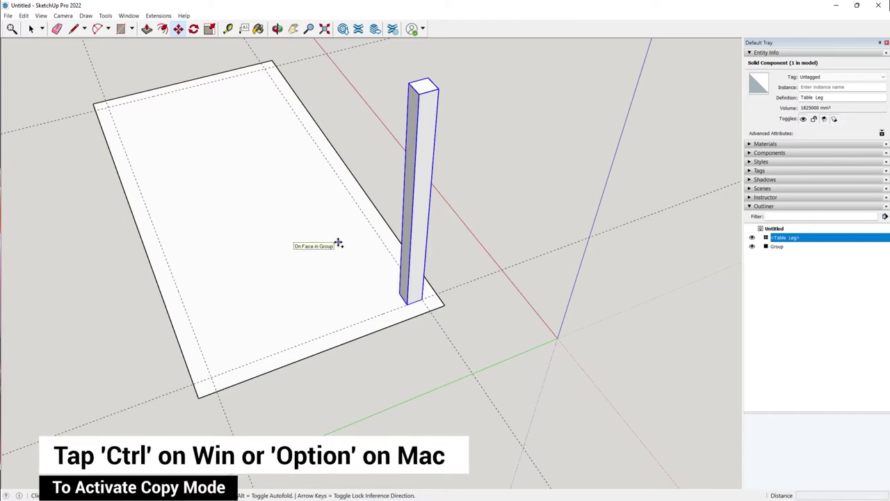
scroll(382, 281, up, 1)
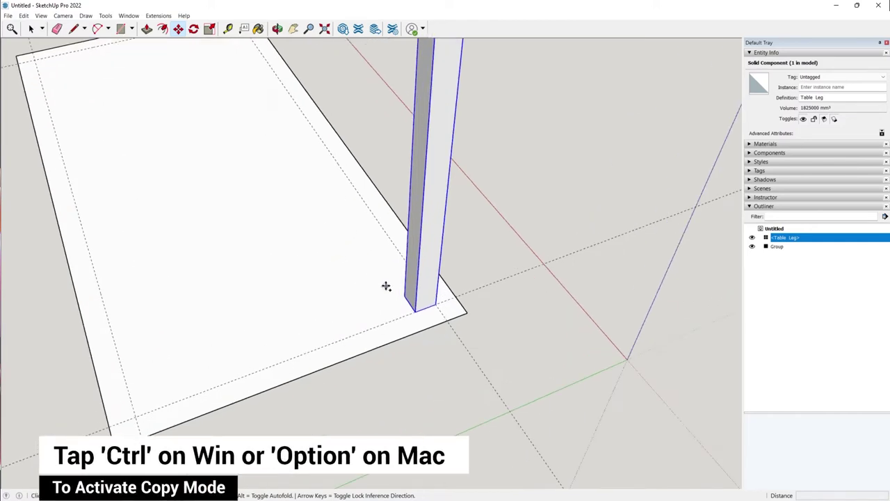
scroll(425, 313, up, 2)
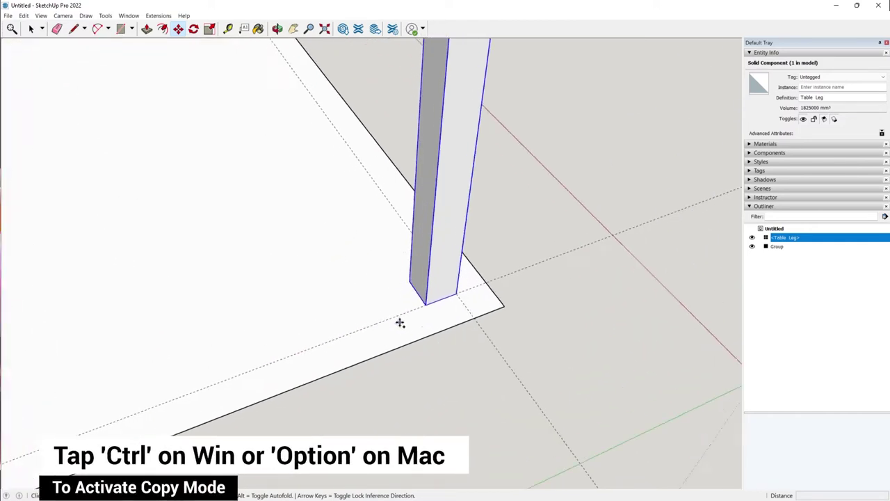
click(421, 294)
scroll(425, 208, down, 4)
scroll(304, 175, up, 3)
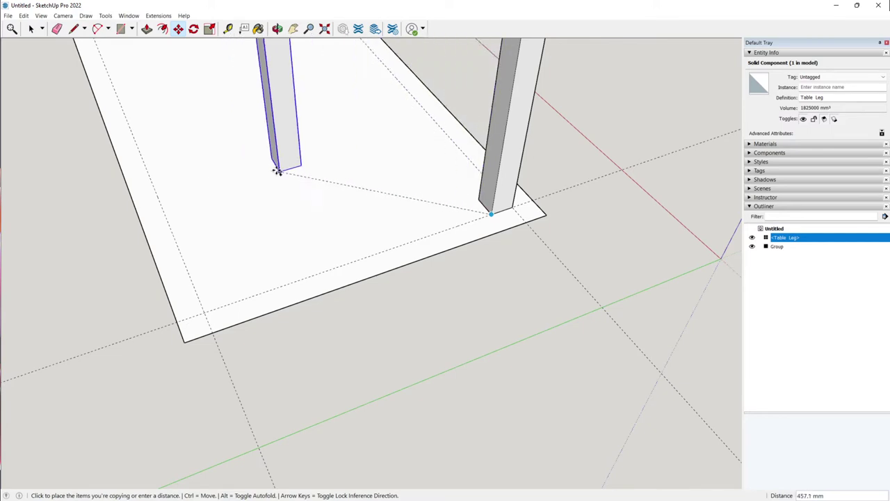
scroll(202, 306, up, 2)
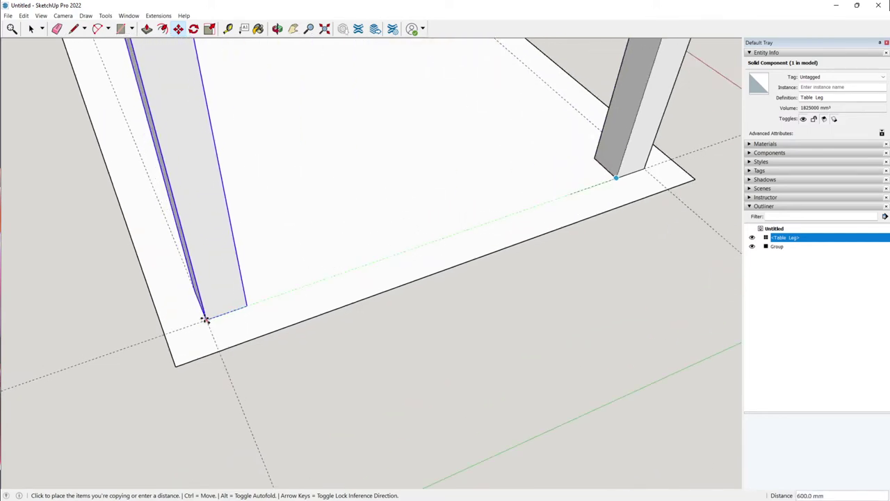
click(204, 318)
scroll(231, 313, down, 5)
key(space)
middle_drag(413, 248, 431, 137)
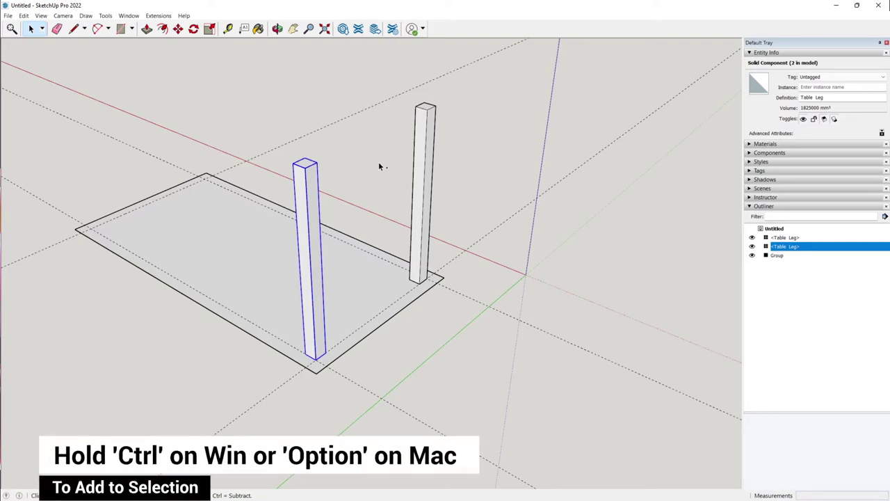
- Select both legs and copy them to the corners at the slab's far end
ctrl+click(428, 117)
middle_drag(441, 159, 626, 243)
scroll(622, 238, down, 2)
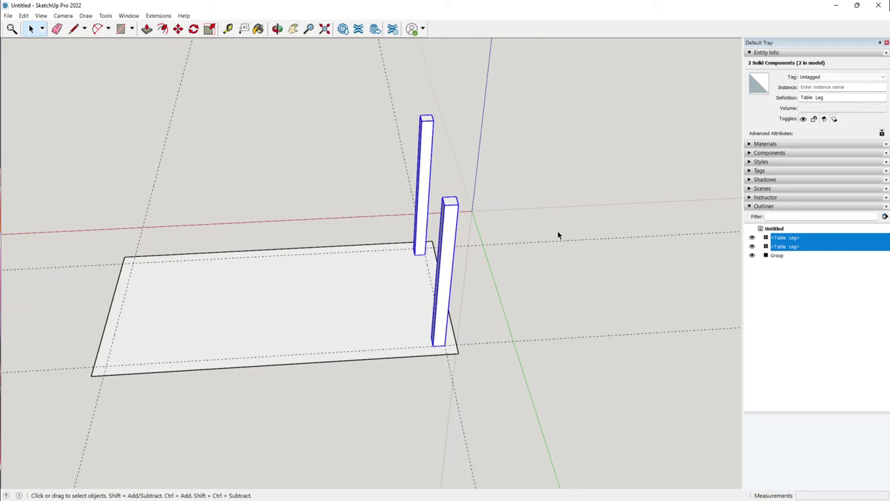
key(m)
middle_drag(510, 223, 501, 246)
key(ctrl)
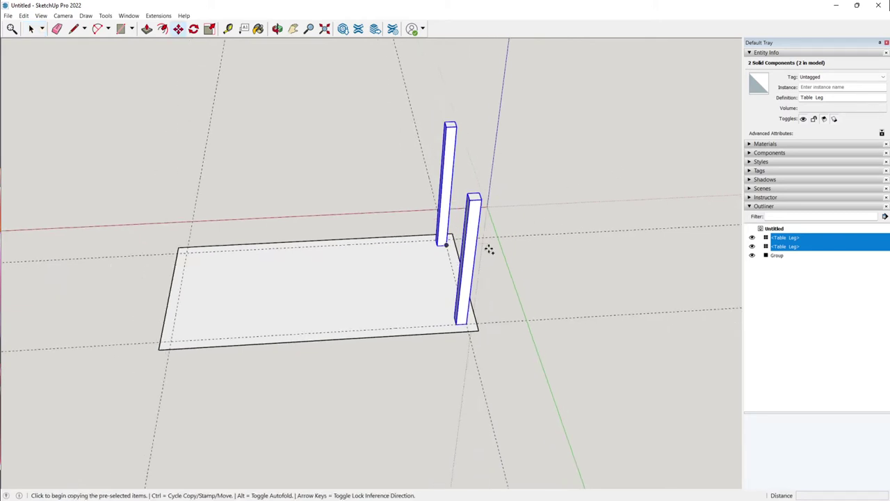
scroll(428, 275, up, 2)
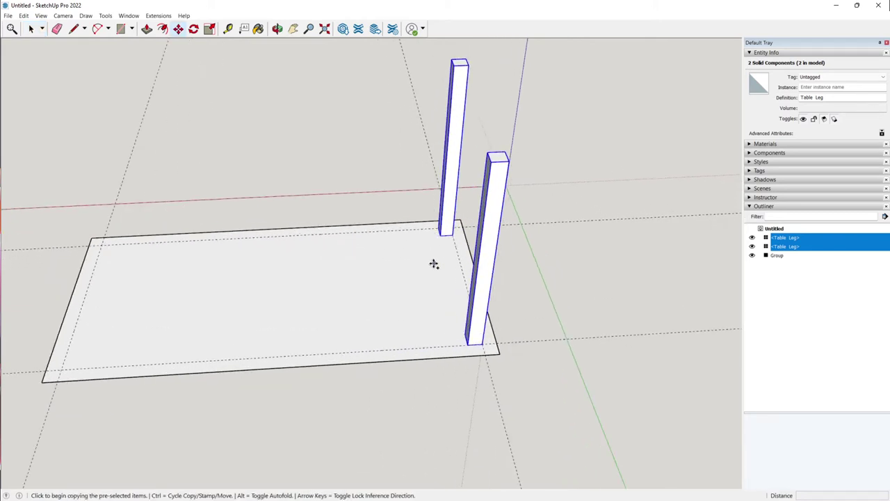
scroll(466, 341, up, 4)
click(465, 365)
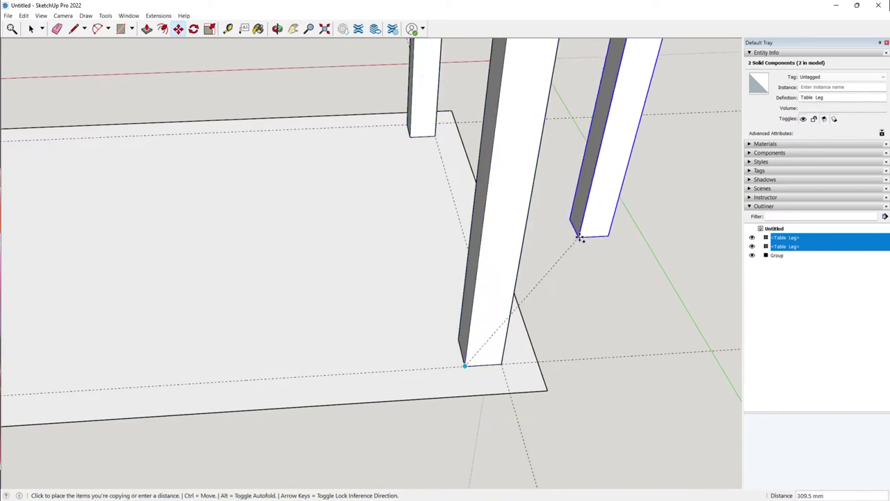
scroll(626, 216, down, 4)
scroll(149, 272, up, 4)
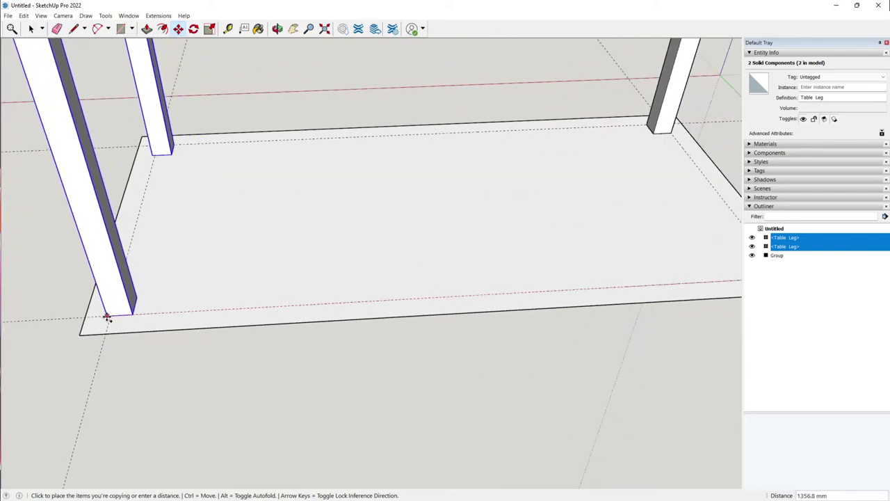
click(106, 316)
- Orbit around the four-legged table to check the corner legs, then select the slab group
scroll(225, 278, down, 5)
middle_drag(225, 278, 404, 246)
scroll(404, 278, up, 6)
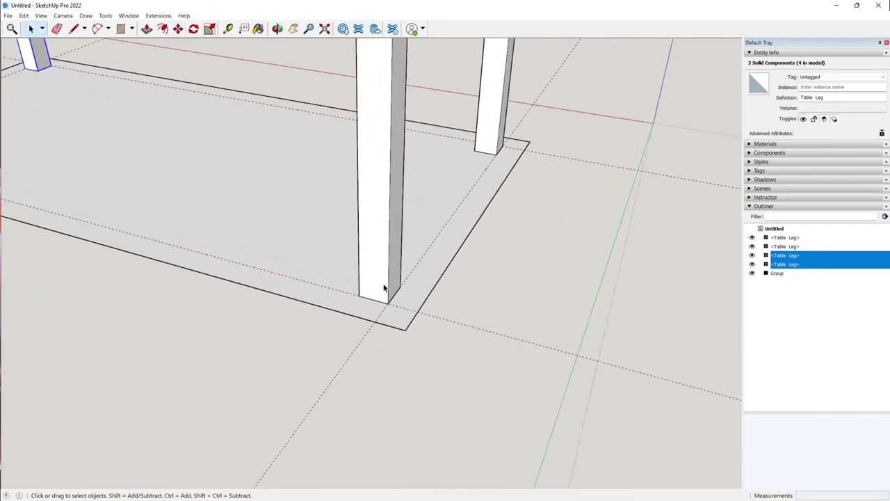
scroll(509, 364, down, 4)
middle_drag(509, 365, 264, 205)
scroll(324, 235, up, 4)
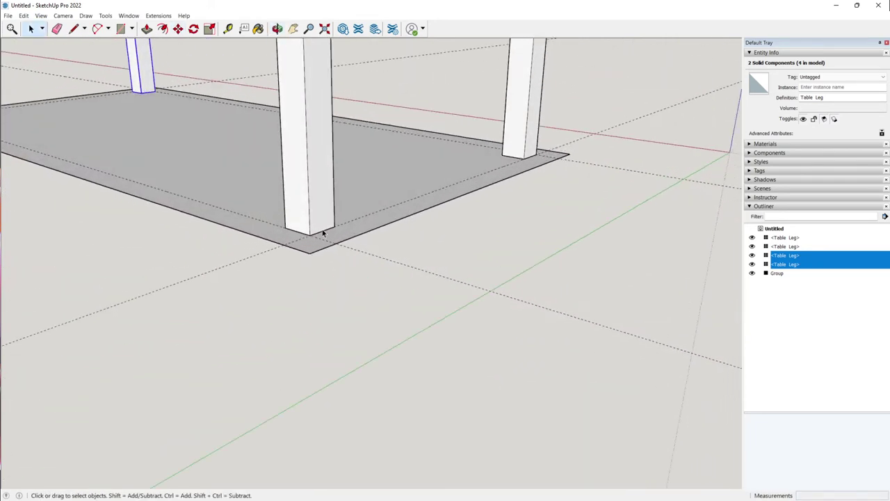
scroll(332, 306, down, 2)
scroll(312, 299, up, 2)
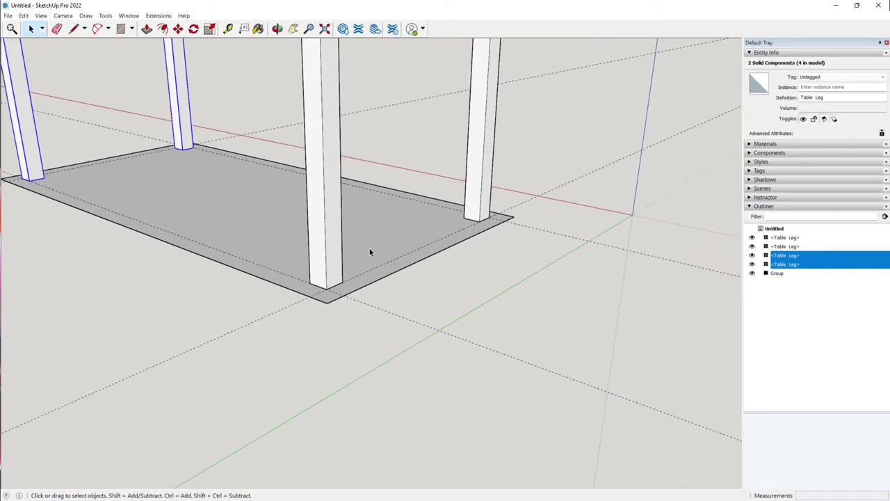
click(370, 251)
right_click(375, 225)
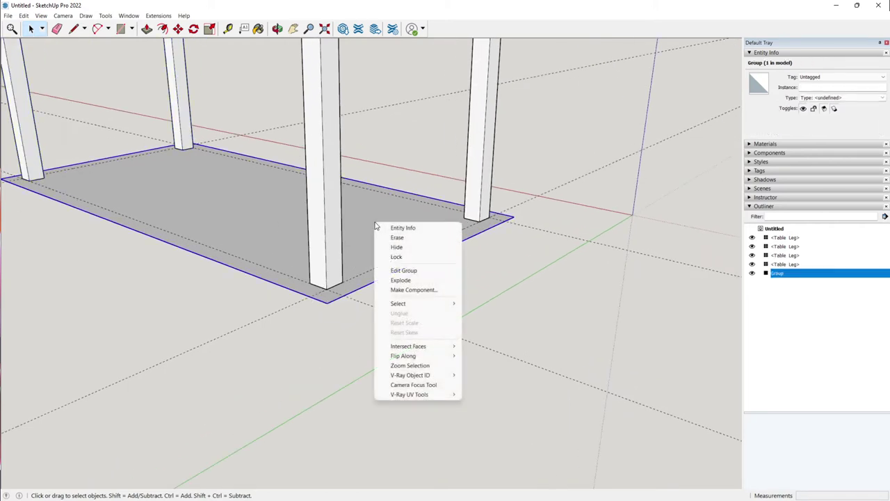
click(362, 195)
right_click(363, 218)
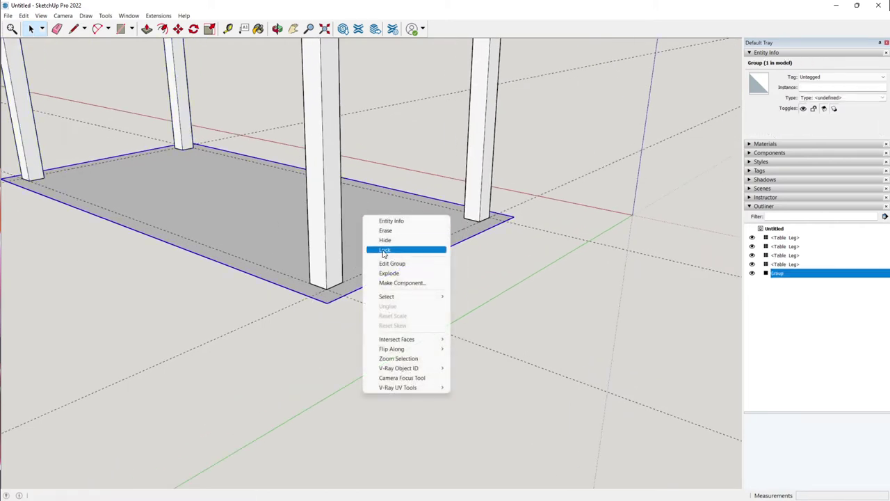
click(386, 241)
middle_drag(386, 278, 268, 361)
scroll(346, 298, down, 2)
scroll(299, 273, up, 3)
click(301, 265)
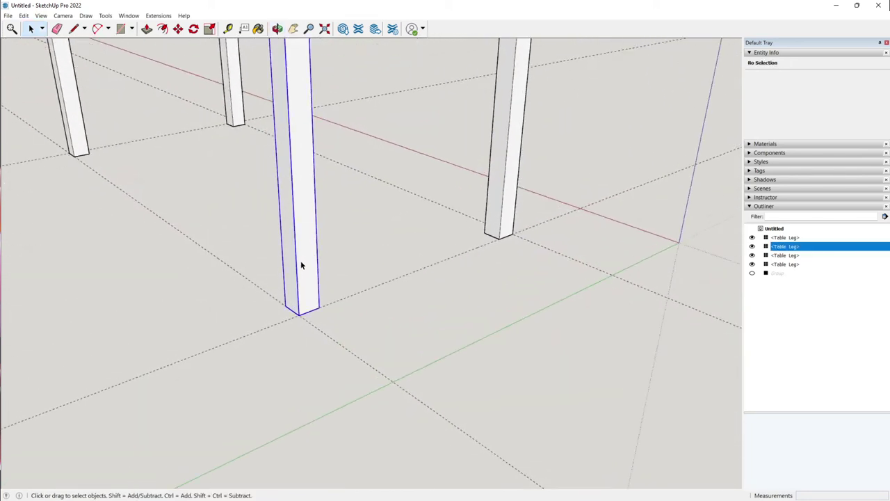
middle_drag(303, 249, 341, 252)
click(341, 252)
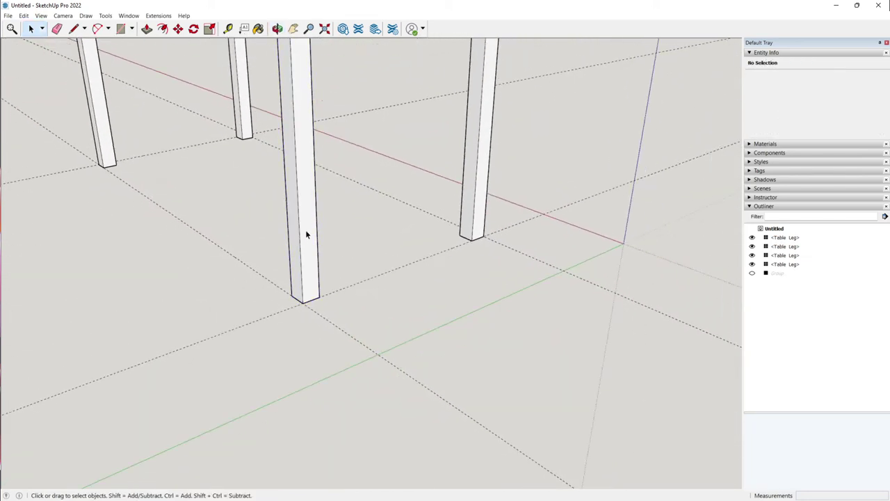
- Open one Table Leg component for editing and centre it in view
double_click(305, 229)
scroll(143, 209, down, 2)
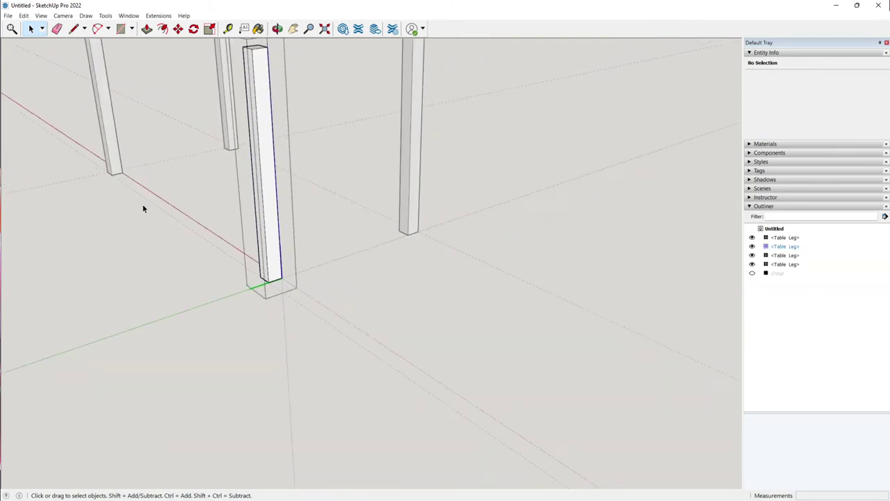
scroll(378, 325, down, 3)
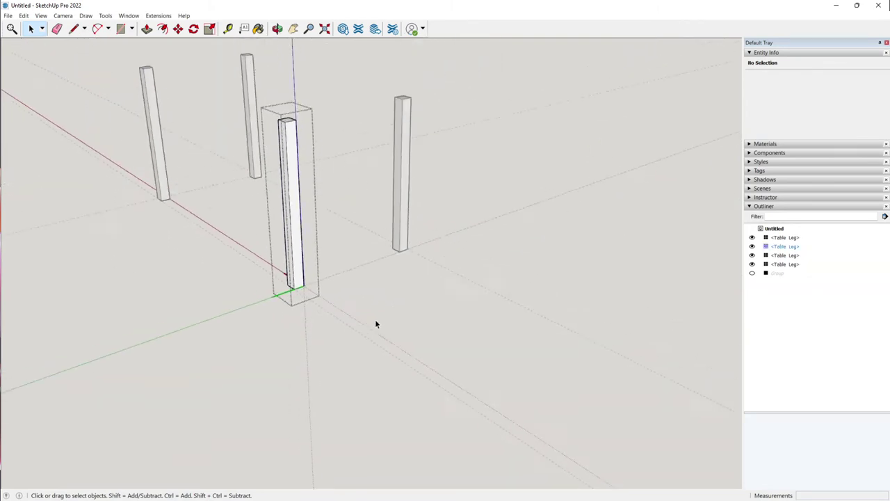
middle_drag(377, 324, 256, 248)
scroll(314, 234, up, 3)
- Orbit beneath the legs and window-select the middle leg's bottom face
key(p)
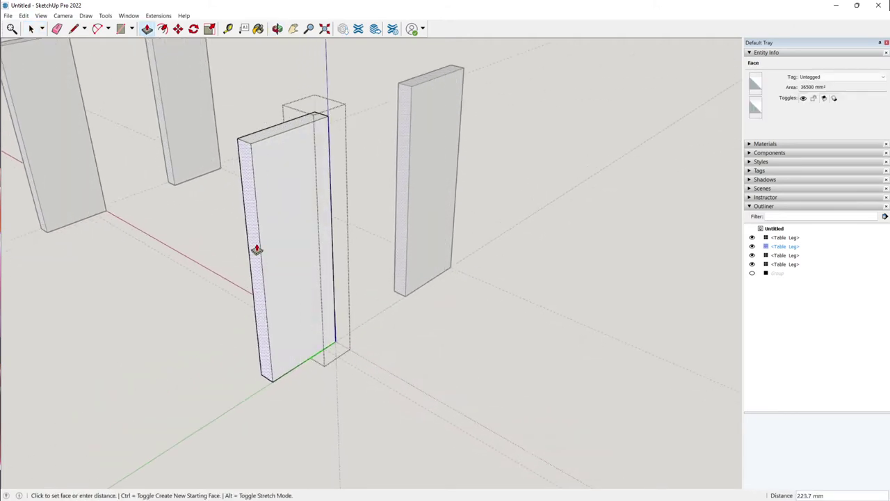
scroll(227, 239, down, 3)
key(space)
key(o)
drag(378, 288, 316, 1)
key(space)
middle_drag(316, 1, 290, 182)
drag(288, 179, 435, 305)
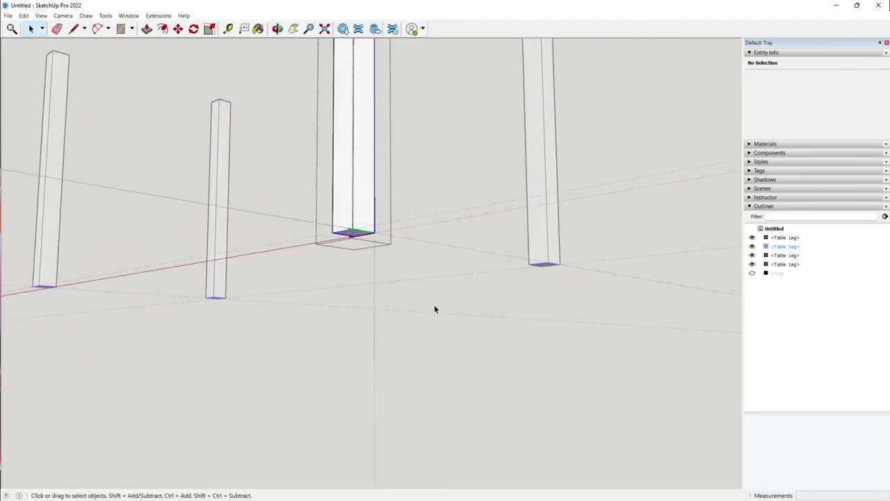
middle_drag(304, 264, 314, 227)
- Scale the leg's bottom face about its centre to 0.5 so all four legs taper
key(s)
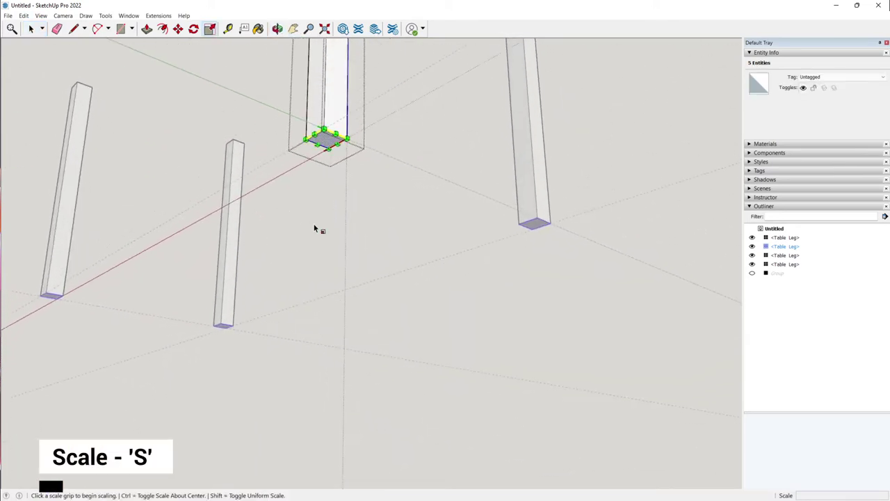
scroll(324, 137, up, 2)
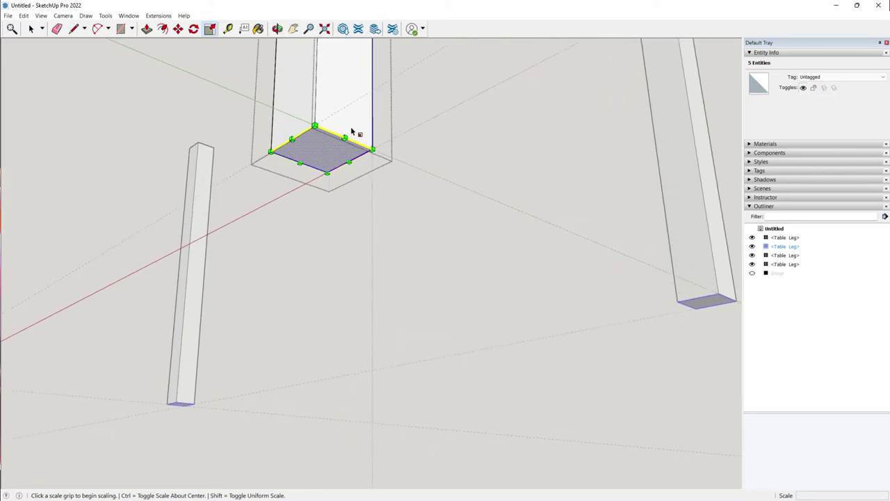
scroll(373, 149, up, 1)
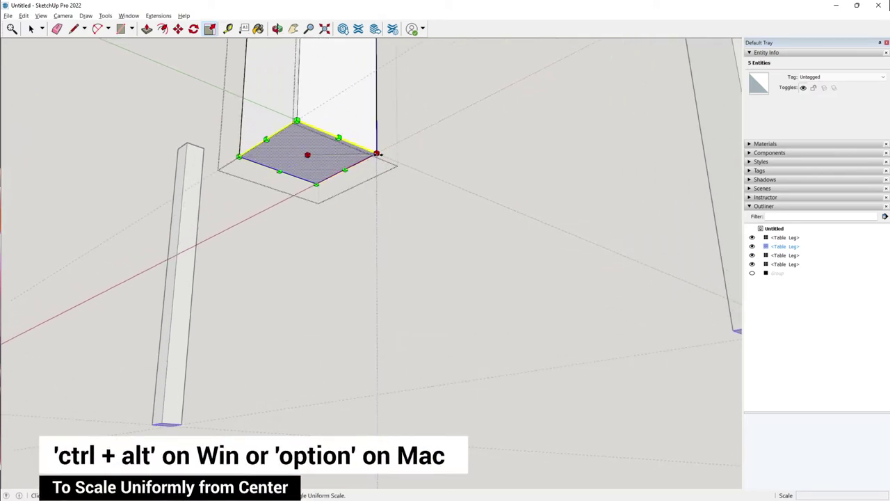
ctrl+click(377, 153)
ctrl+drag(376, 153, 342, 160)
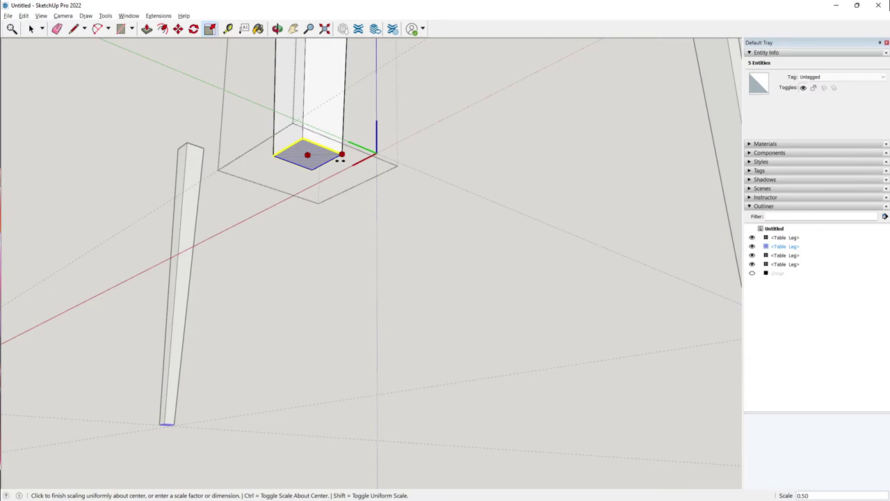
click(340, 159)
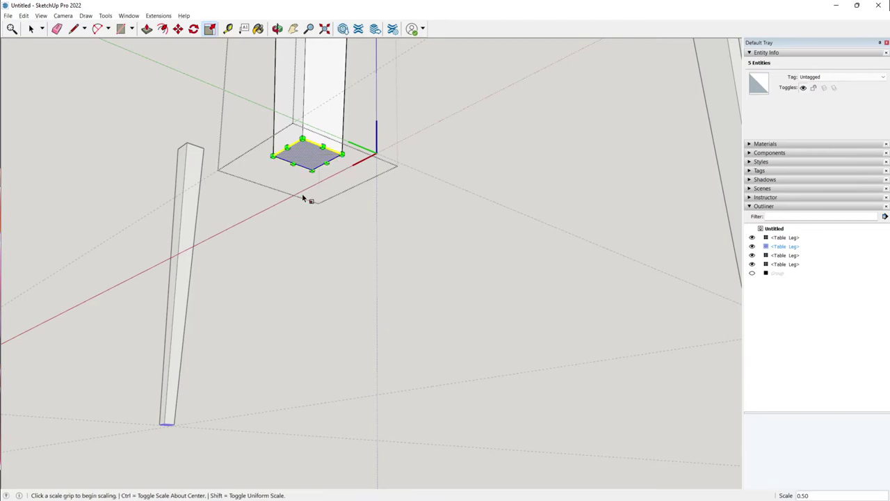
middle_drag(302, 195, 344, 397)
key(space)
- Exit the leg component and unhide all geometry to restore the tabletop
click(364, 308)
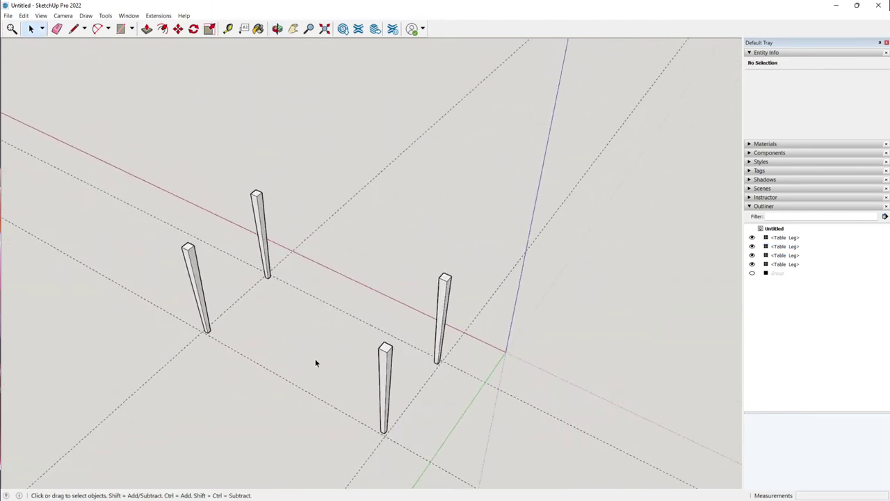
click(24, 16)
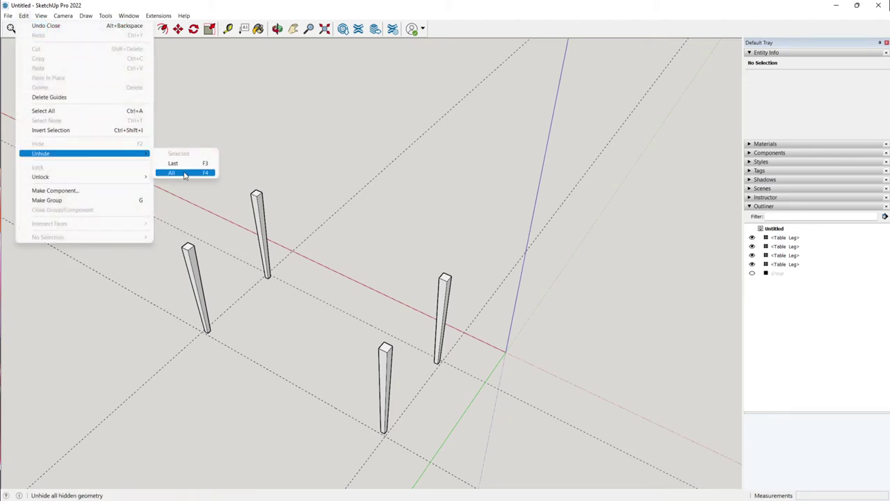
click(185, 174)
middle_drag(310, 361, 279, 331)
- Move the tabletop group straight up along the blue axis onto the 730 mm legs
click(279, 331)
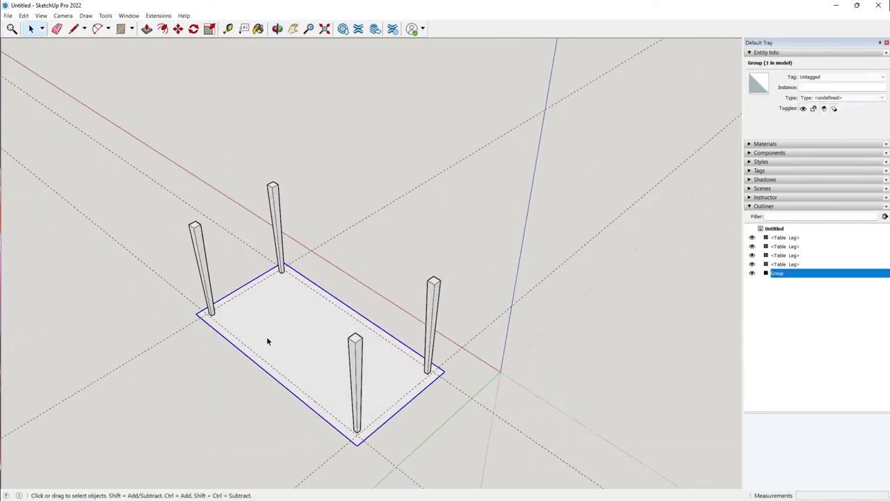
scroll(216, 318, up, 4)
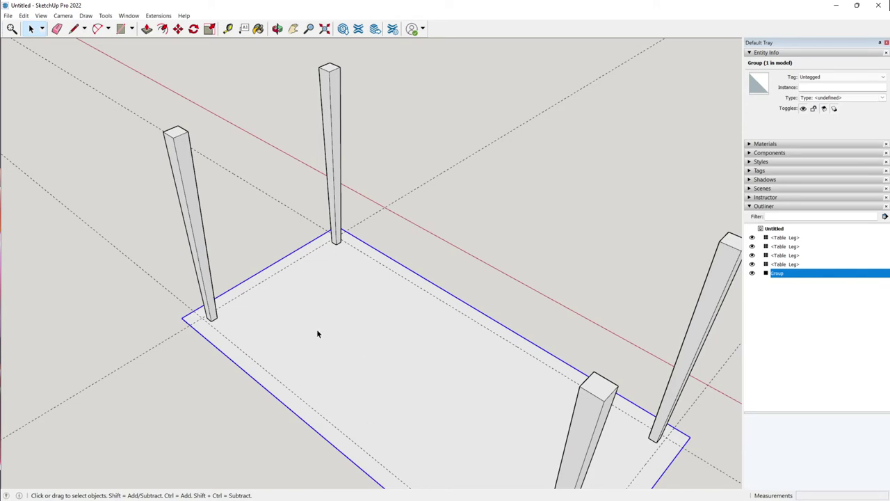
key(m)
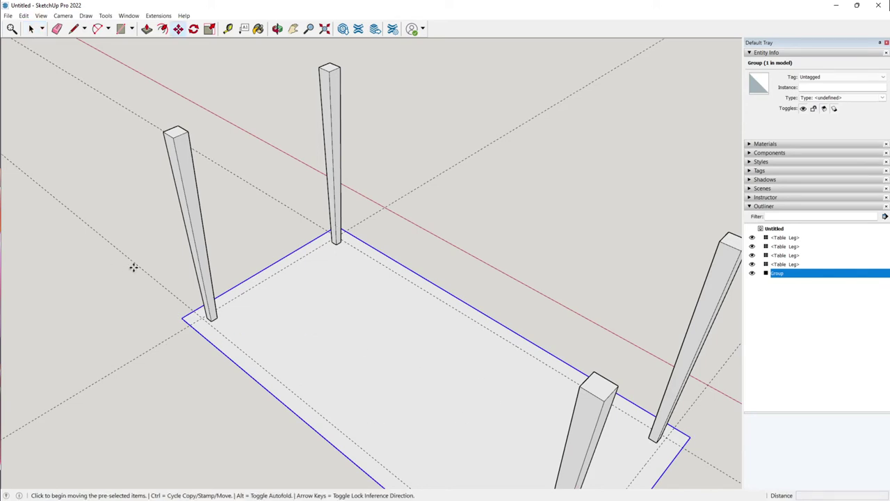
click(181, 318)
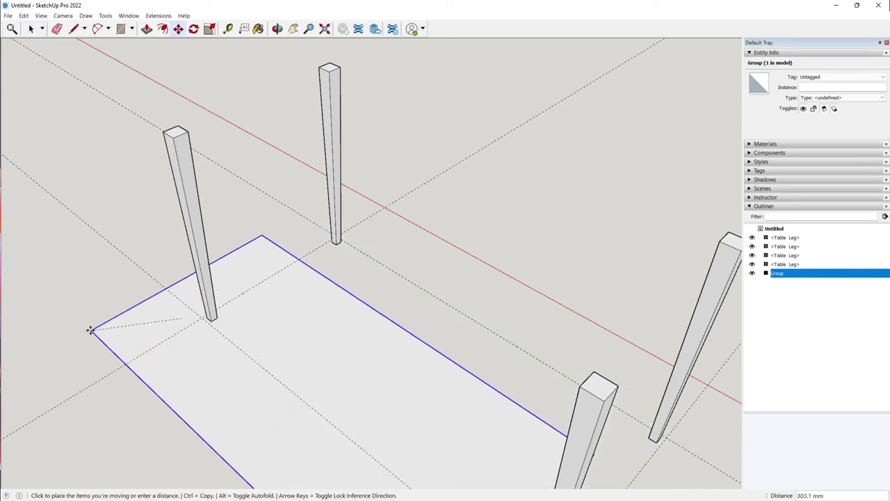
scroll(89, 328, down, 3)
scroll(143, 382, up, 3)
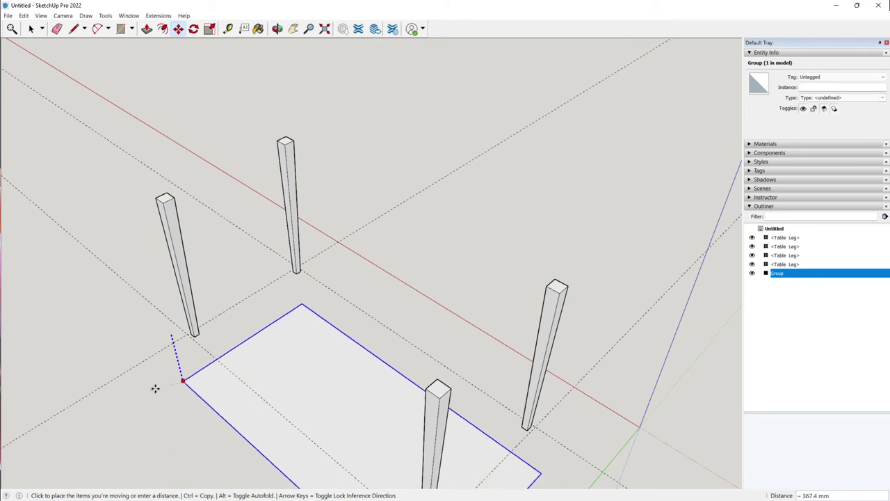
key(Up)
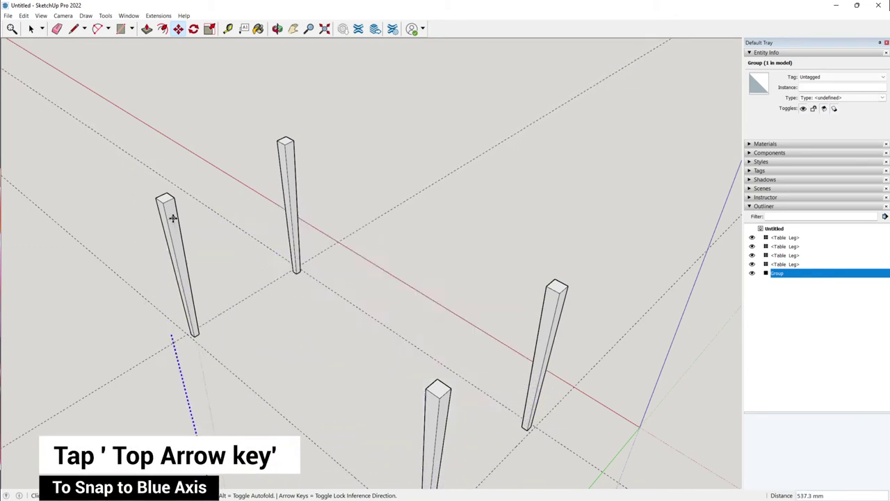
click(165, 198)
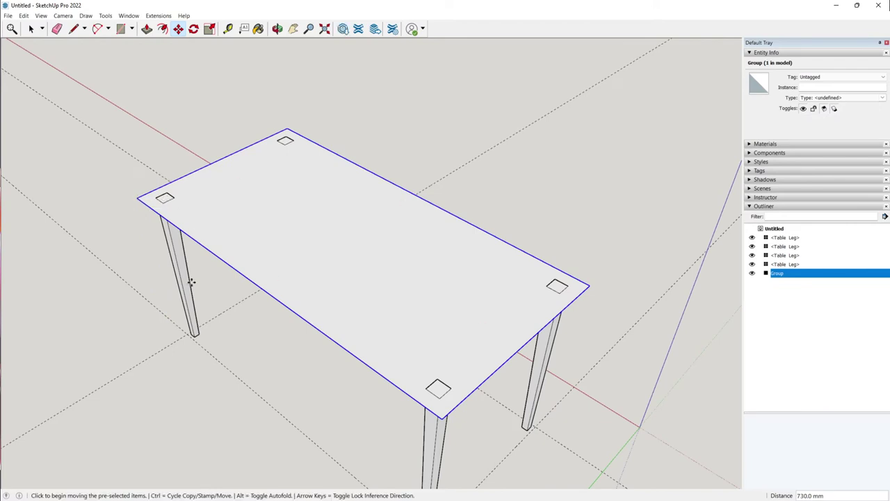
middle_drag(166, 198, 230, 373)
- Open the tabletop group and pull its face up 20 mm into a slab
key(space)
key(t)
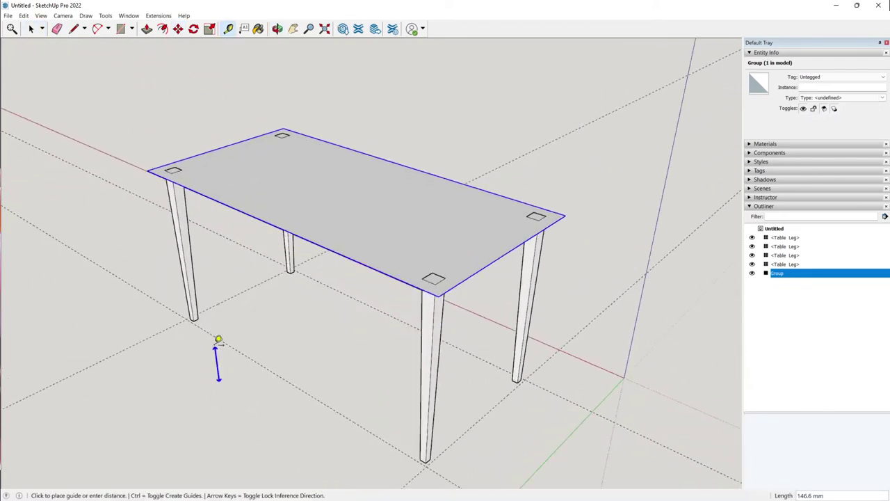
key(space)
scroll(173, 263, down, 3)
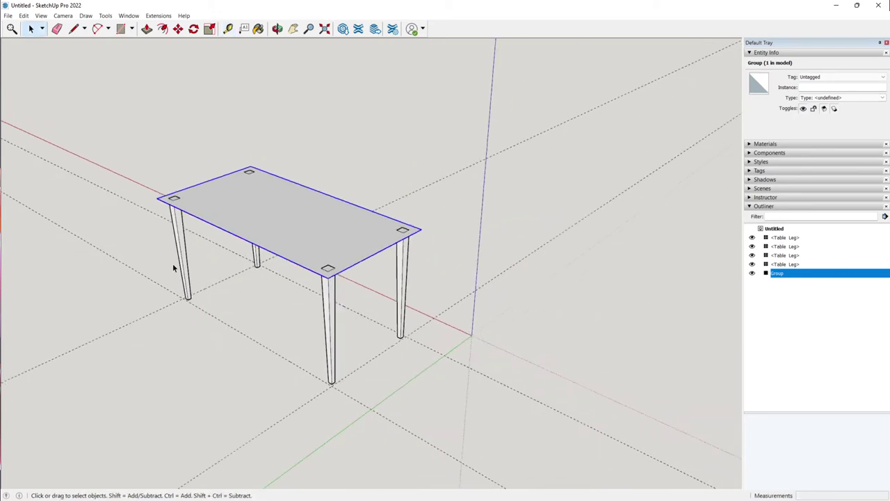
scroll(256, 219, up, 3)
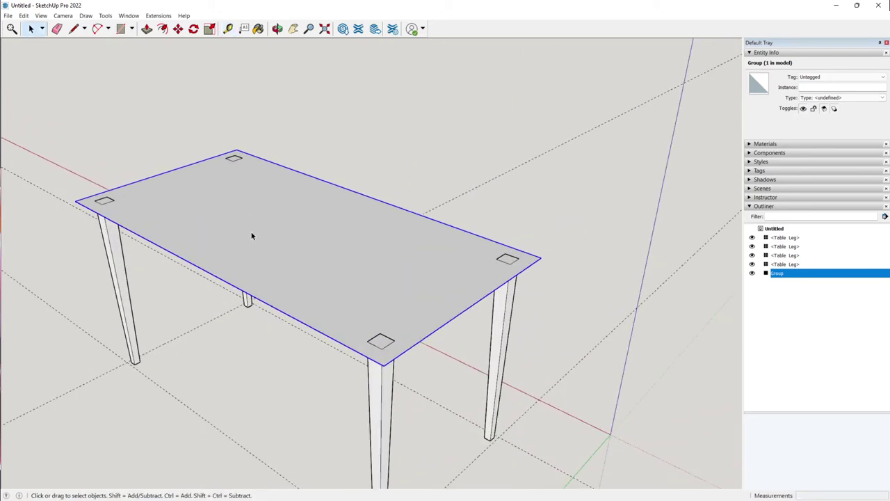
double_click(235, 246)
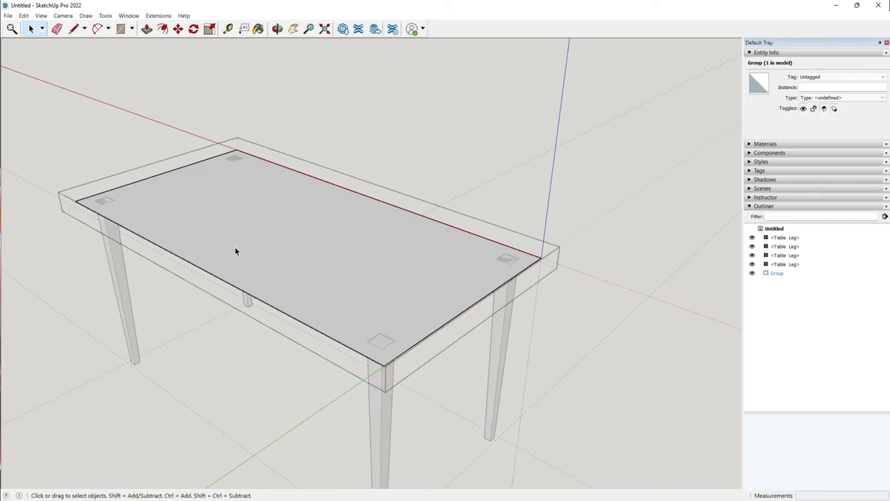
key(p)
click(238, 253)
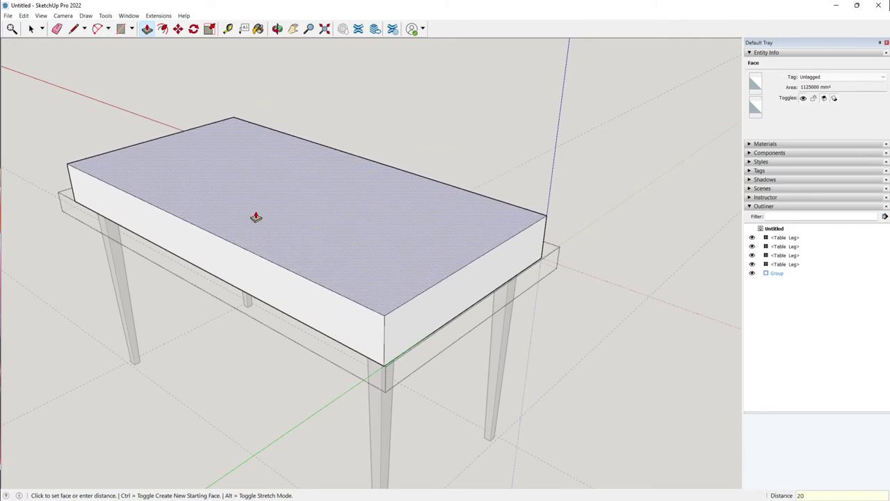
text(20)
key(Return)
middle_drag(247, 226, 183, 318)
- Place guide lines 50 mm in from the tabletop's front/back and right edges
scroll(350, 288, up, 3)
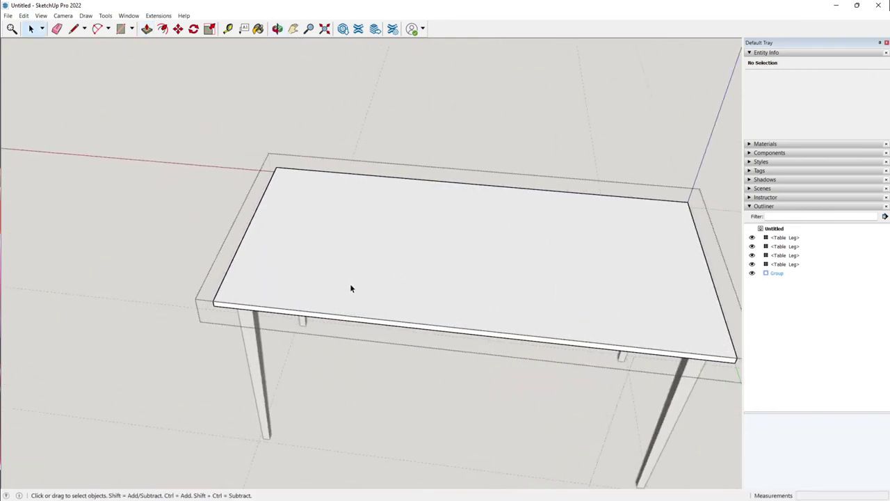
scroll(171, 278, down, 3)
middle_drag(171, 278, 144, 245)
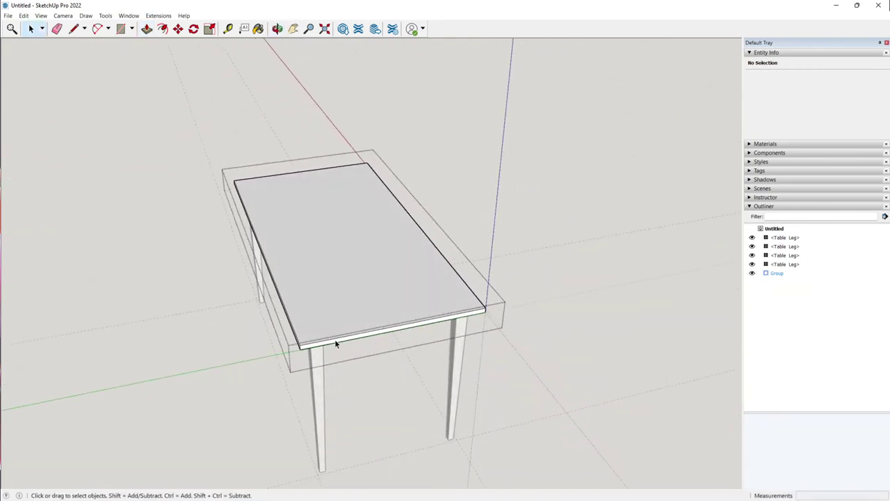
scroll(322, 343, up, 2)
middle_drag(520, 295, 672, 422)
scroll(352, 264, down, 2)
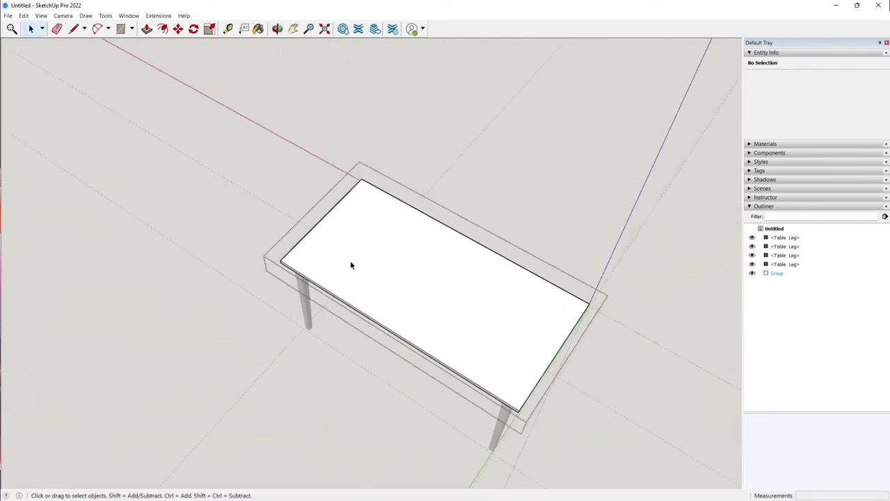
scroll(119, 137, up, 2)
scroll(311, 314, up, 3)
scroll(312, 315, down, 2)
scroll(273, 288, up, 1)
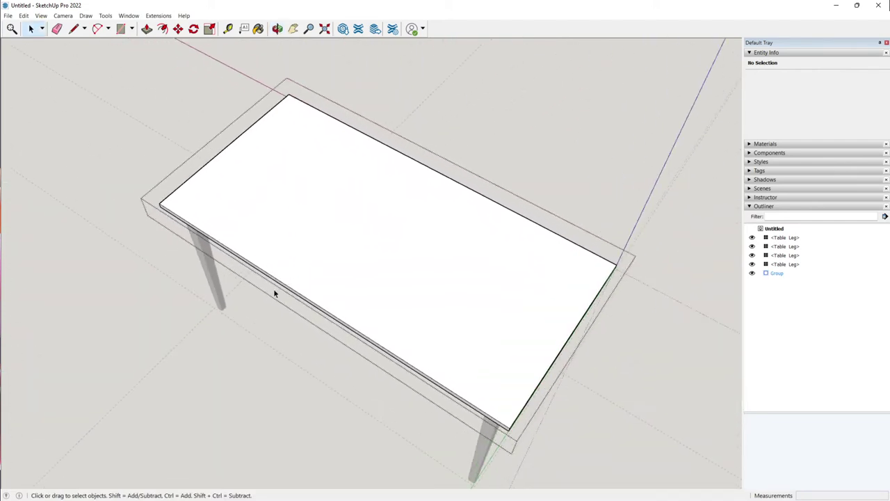
key(t)
click(298, 287)
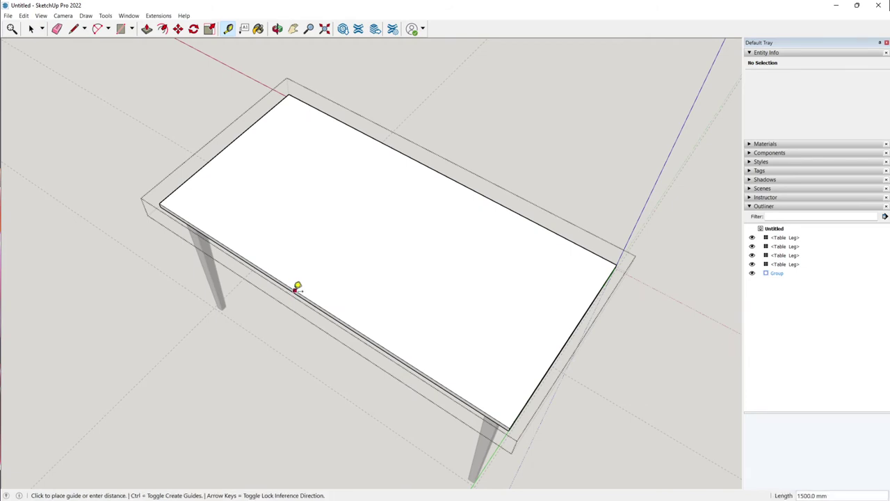
text(5)
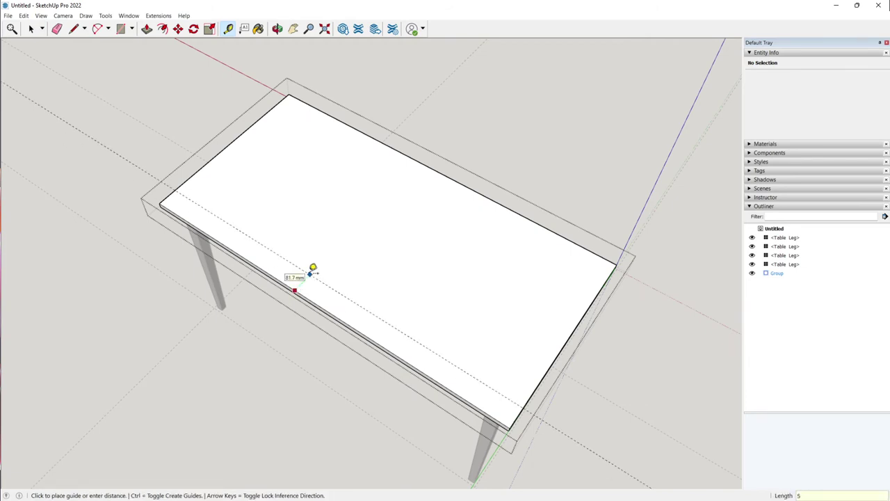
text(0)
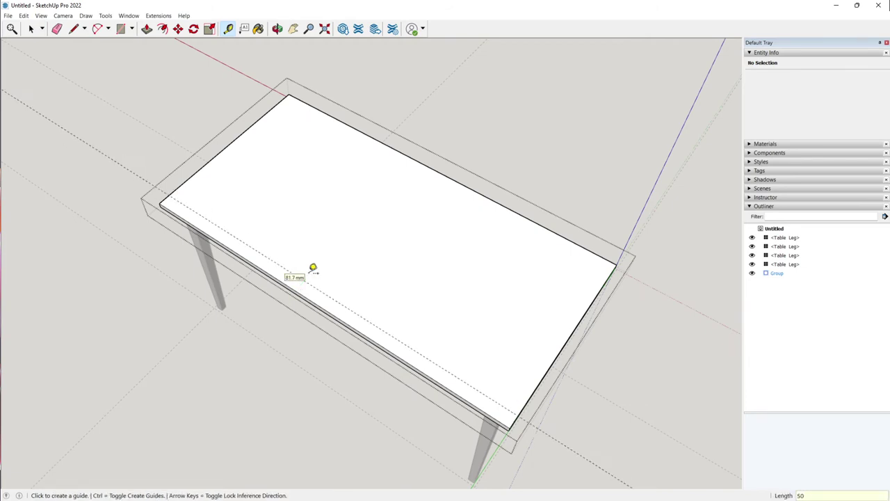
click(209, 171)
click(309, 139)
click(582, 322)
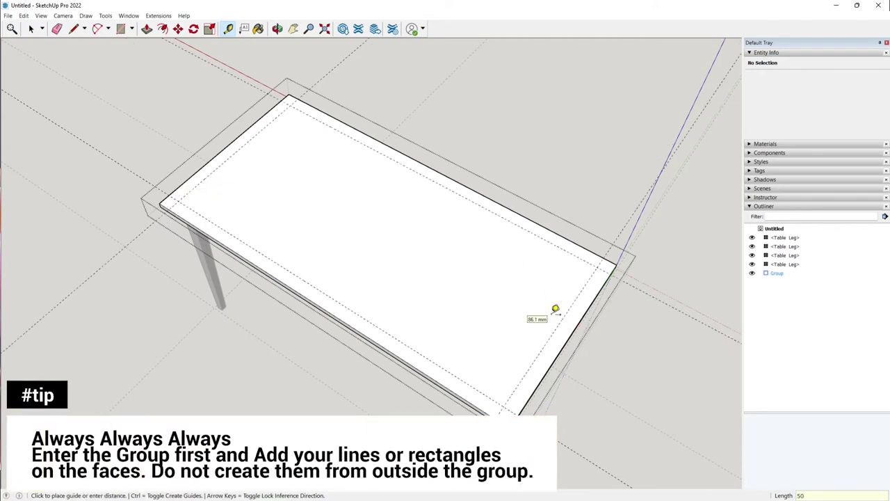
key(space)
scroll(137, 191, up, 6)
- Draw a 2 Point Arc across the front-left tabletop corner for a 50 mm rounding
click(224, 219)
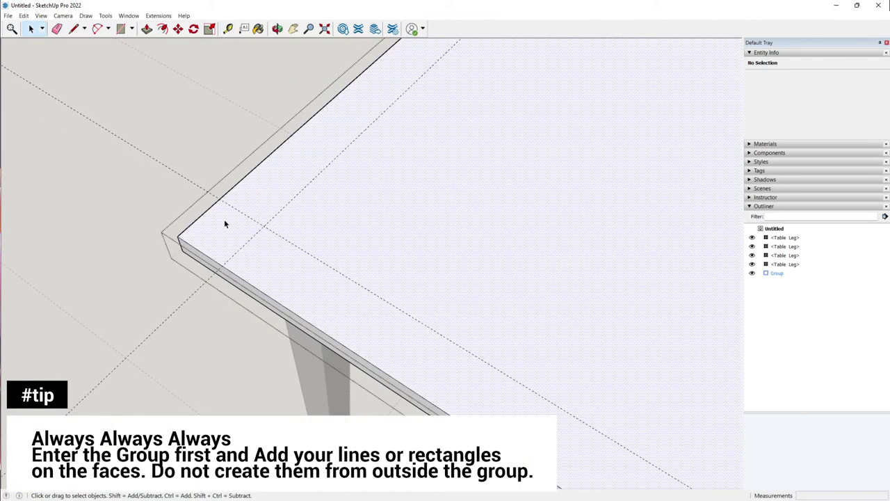
mouse_move(224, 219)
shift+middle_down()
mouse_move(288, 218)
mouse_move(240, 204)
shift+middle_up()
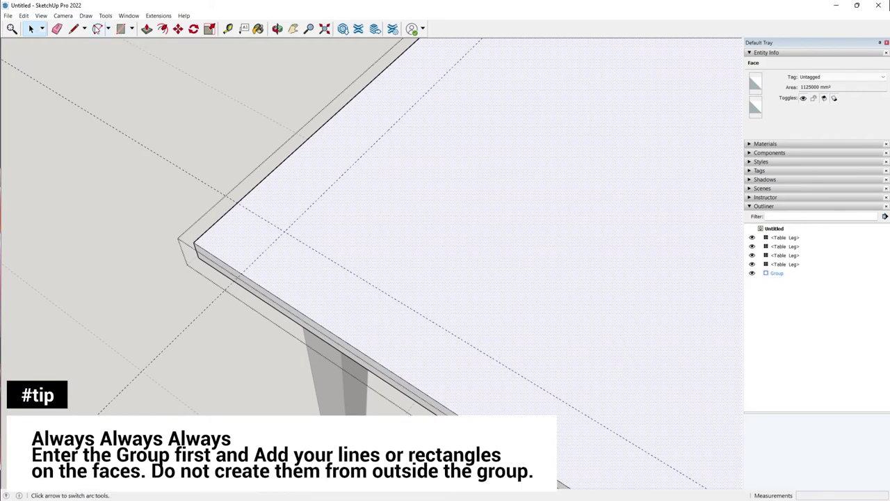
click(98, 28)
click(238, 203)
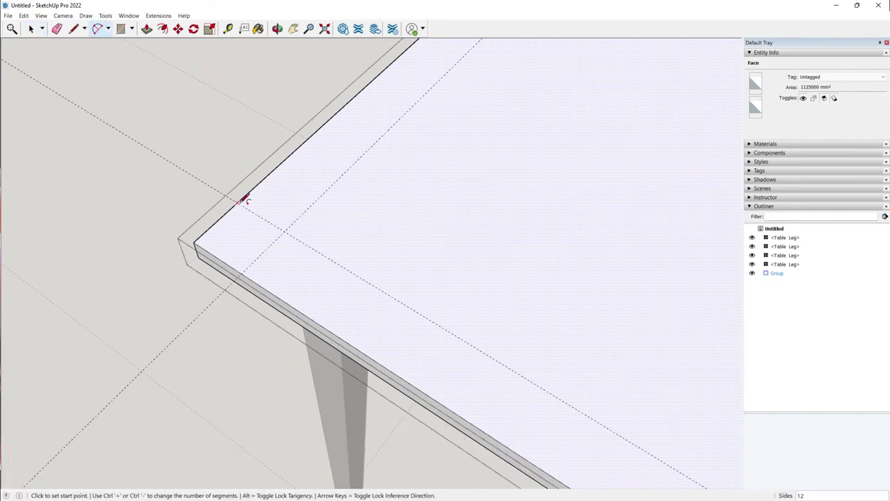
click(241, 274)
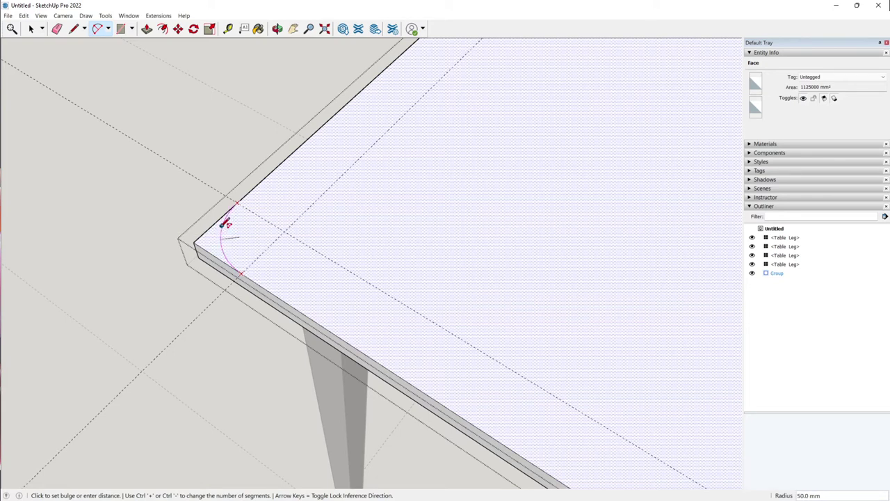
click(224, 224)
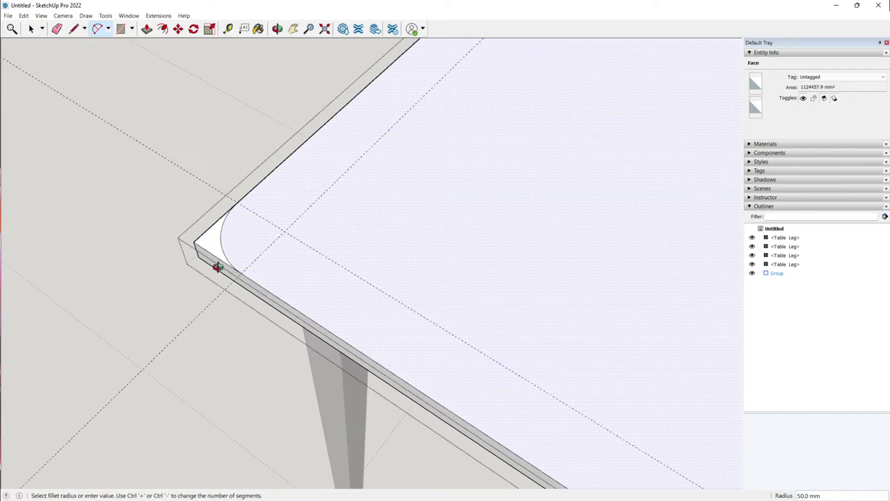
middle_drag(219, 262, 220, 289)
key(space)
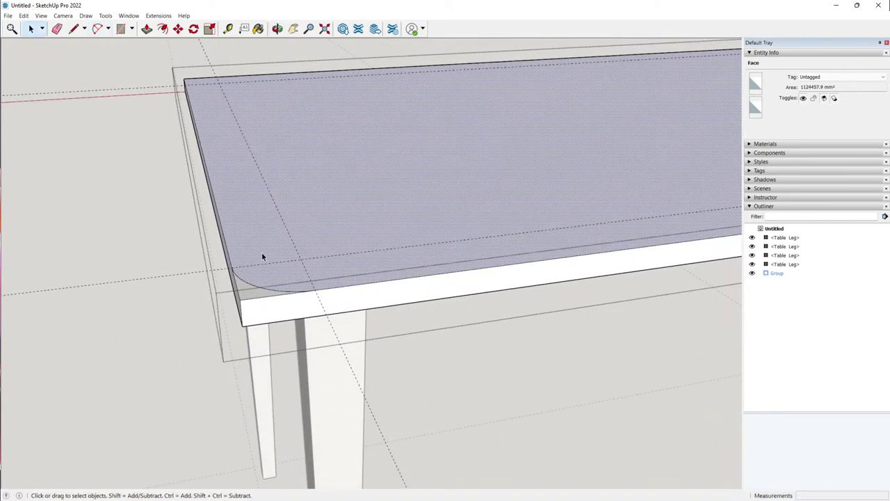
middle_drag(276, 254, 239, 253)
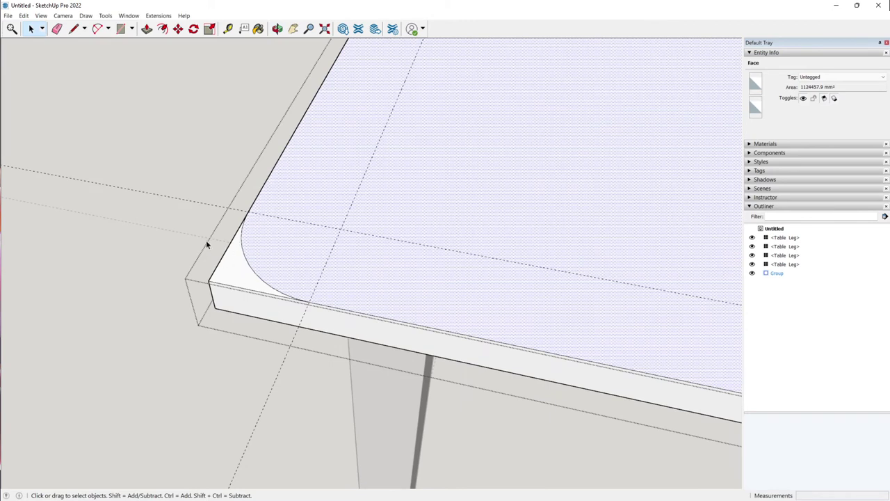
key(p)
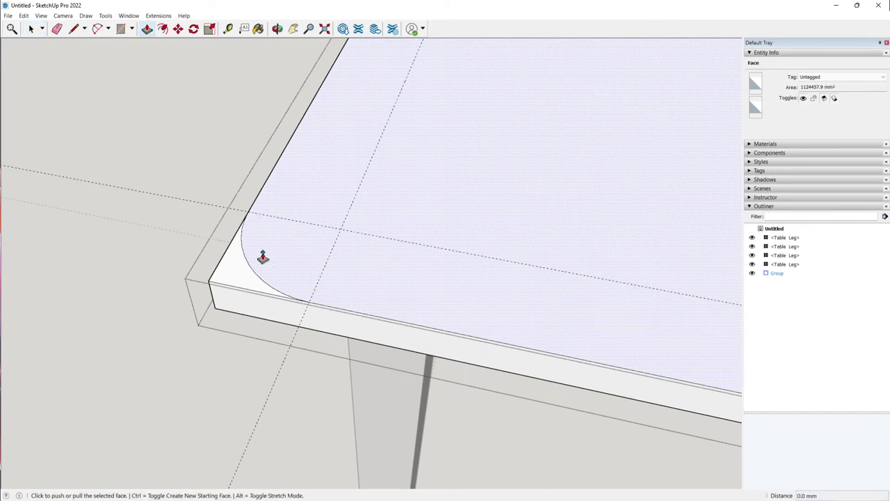
- Push the corner piece outside the arc down 20 mm through the tabletop to remove it
middle_drag(277, 249, 250, 240)
click(251, 241)
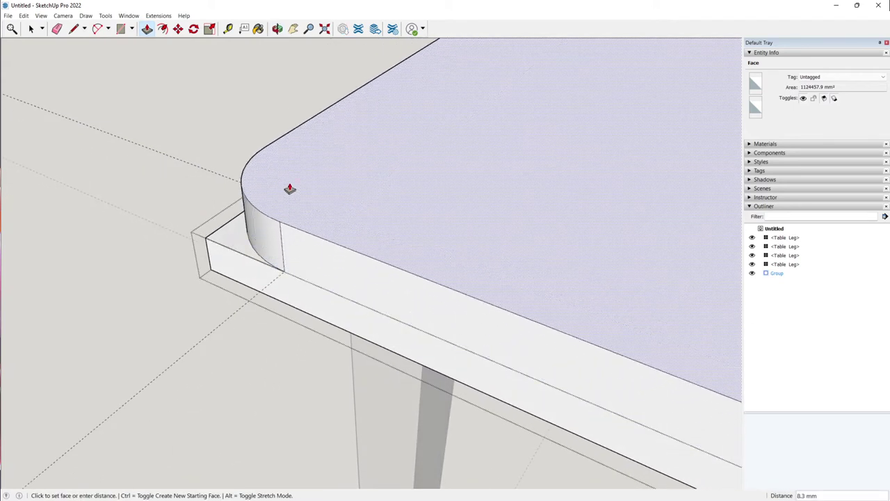
key(space)
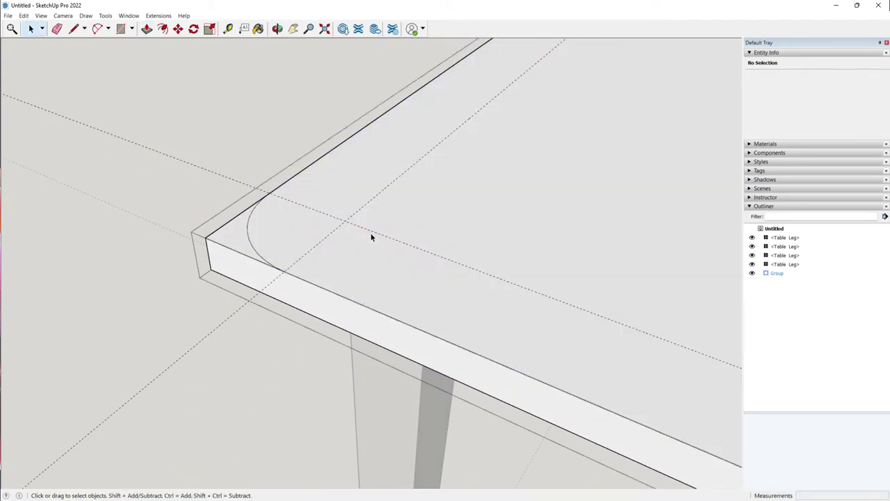
middle_drag(371, 237, 225, 246)
scroll(225, 247, up, 1)
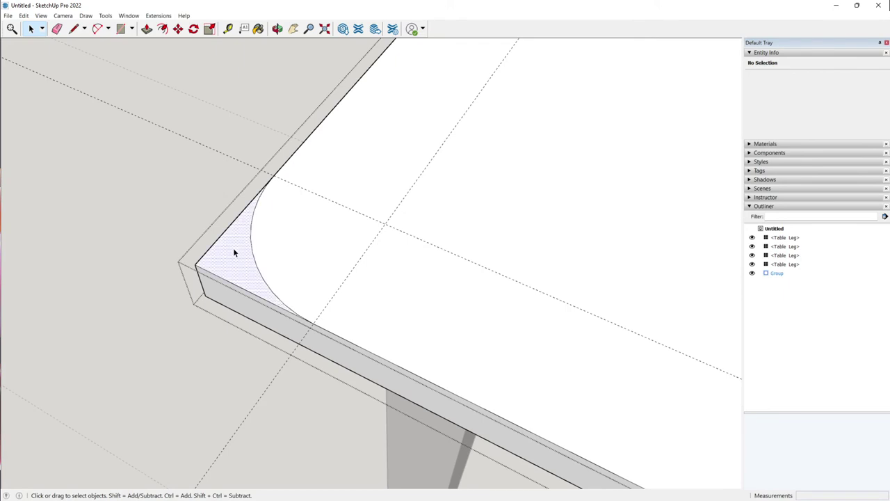
click(235, 253)
key(p)
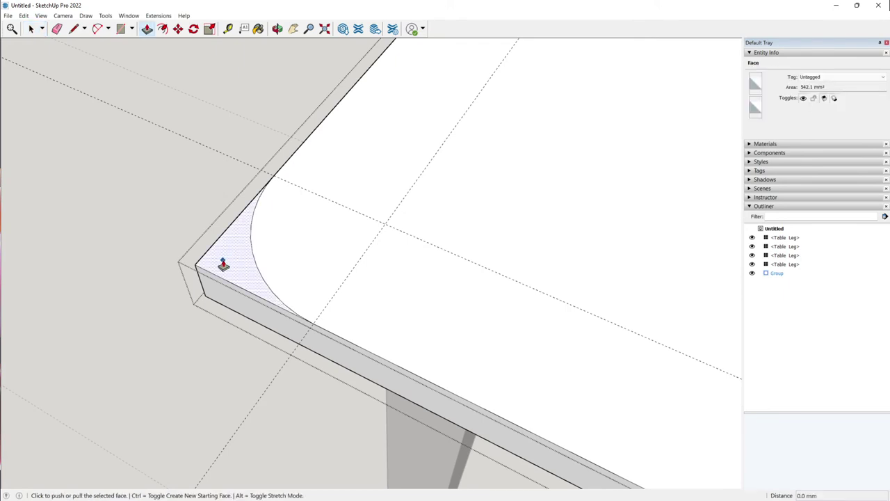
click(222, 265)
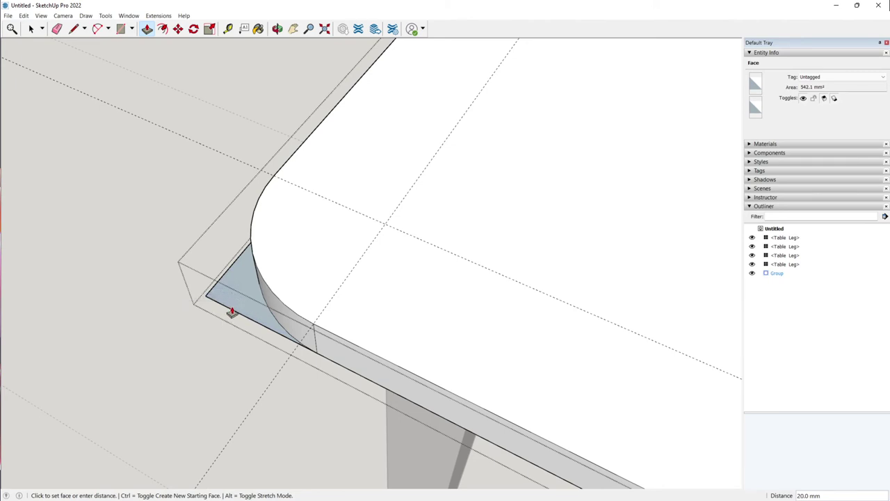
click(241, 312)
middle_drag(252, 334, 113, 427)
scroll(325, 308, up, 3)
scroll(298, 262, down, 5)
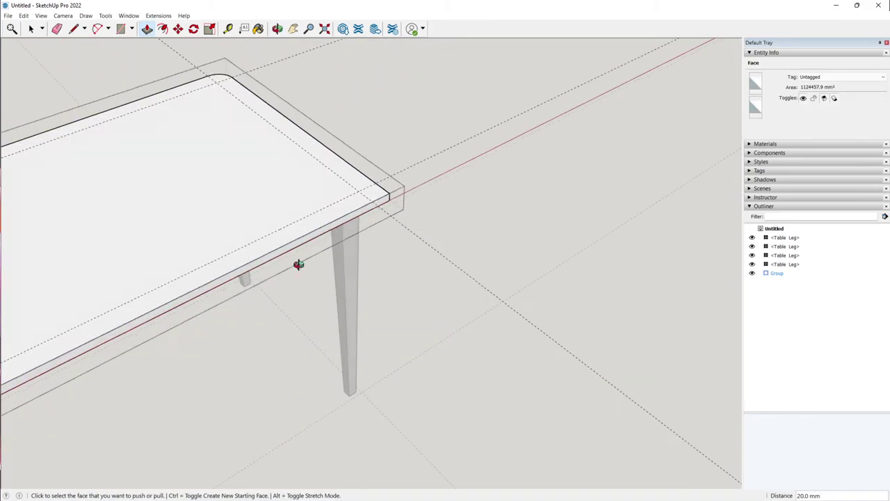
middle_drag(299, 262, 375, 297)
- Draw a 2 Point Arc across the next tabletop corner to round it
scroll(375, 296, up, 3)
click(103, 33)
scroll(395, 286, up, 4)
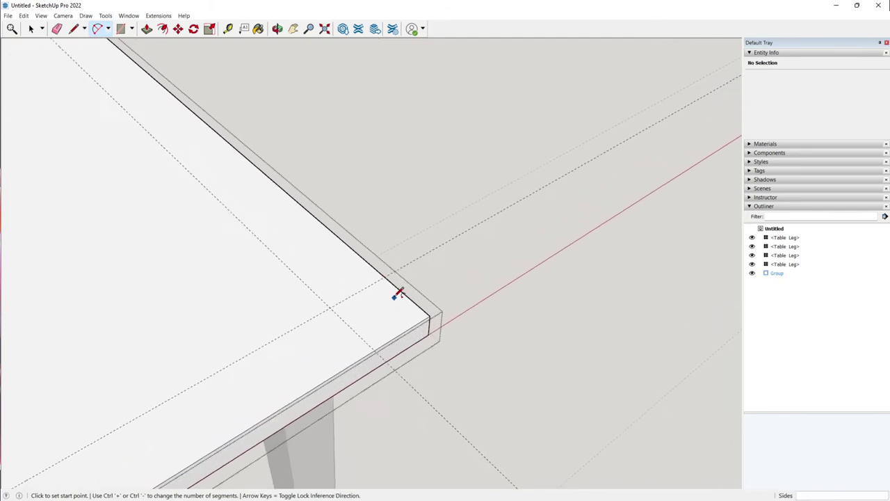
click(385, 275)
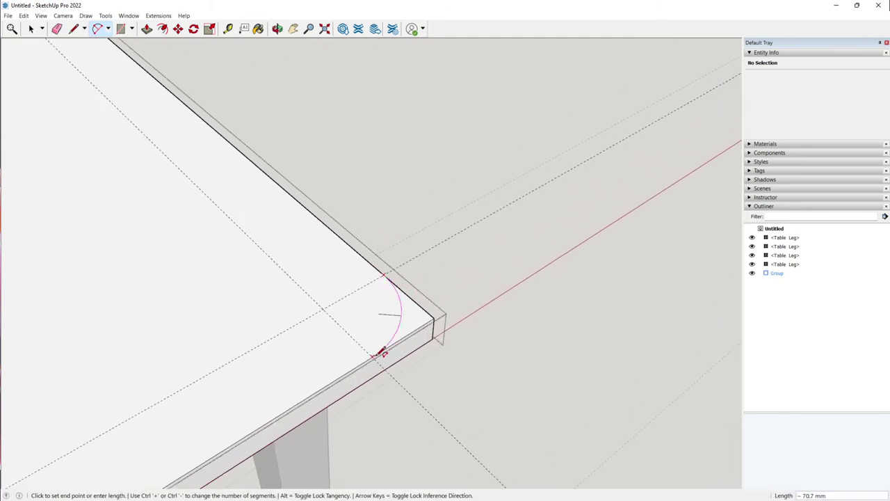
click(375, 356)
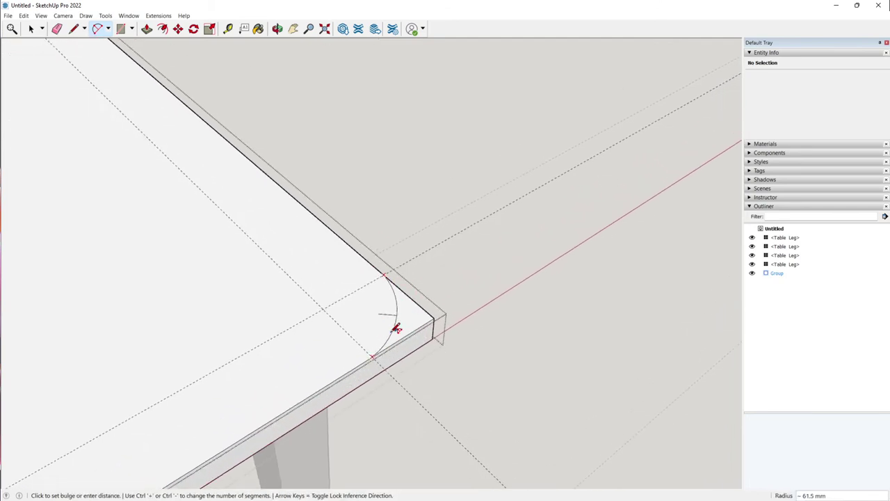
click(402, 317)
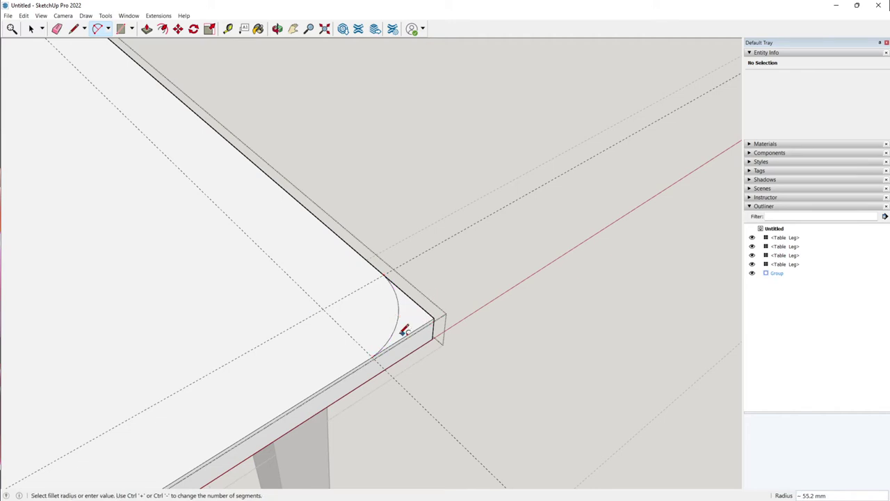
mouse_move(404, 331)
middle_down()
mouse_move(179, 304)
mouse_move(415, 332)
middle_up()
key(space)
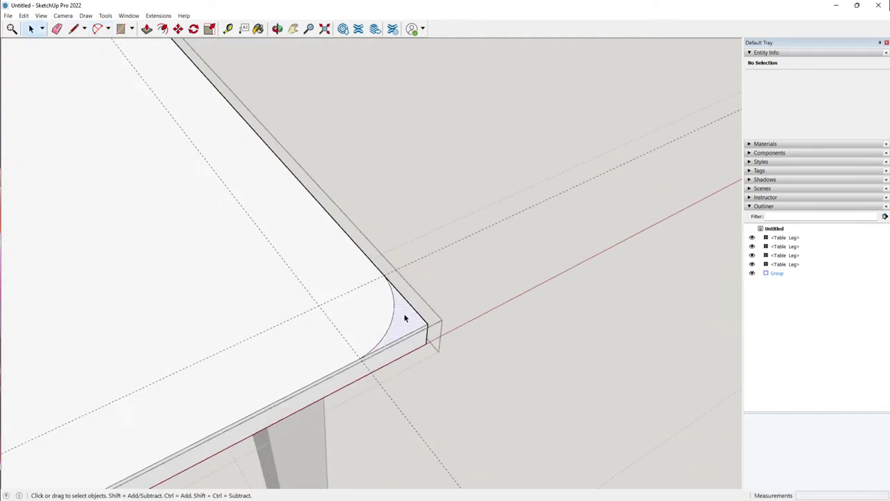
- Push that corner piece down through the full 20 mm thickness
click(405, 318)
key(p)
click(404, 325)
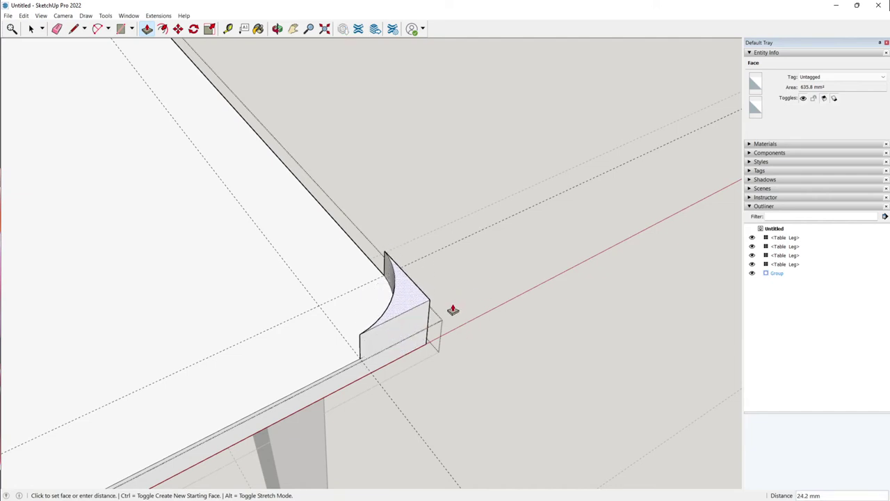
middle_drag(410, 397, 383, 104)
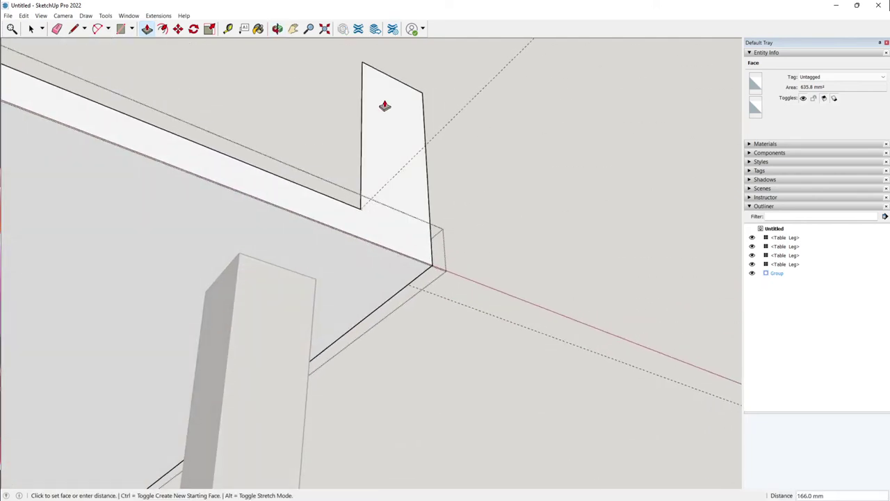
middle_drag(341, 290, 426, 427)
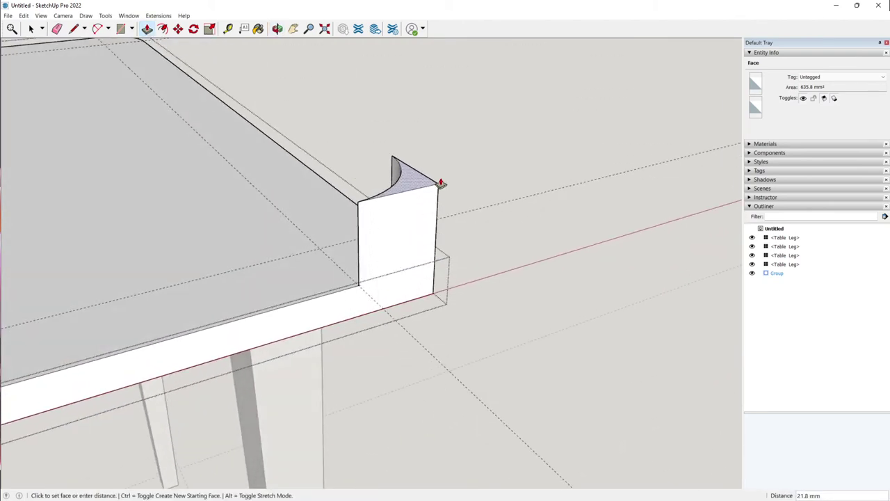
scroll(432, 271, down, 3)
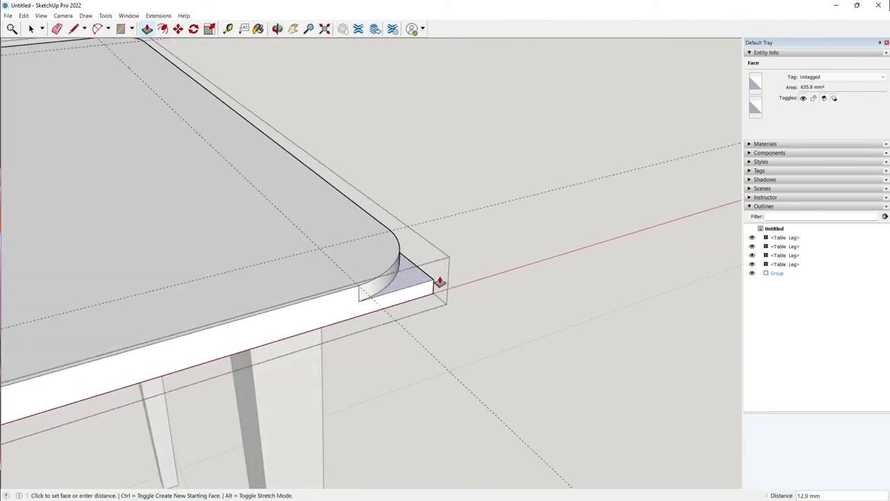
middle_drag(417, 285, 342, 235)
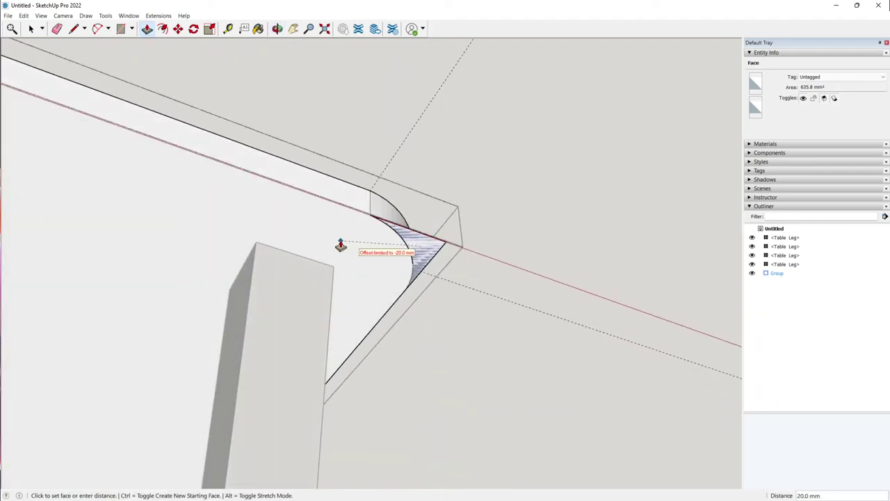
click(340, 245)
middle_drag(405, 254, 185, 237)
scroll(231, 165, down, 5)
scroll(282, 258, up, 5)
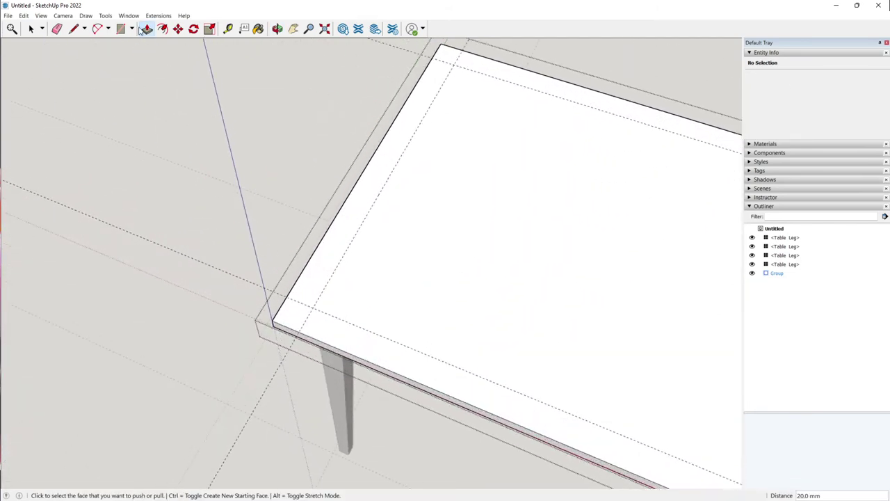
- Round the remaining tabletop corner with an arc and view the whole rounded top
click(98, 29)
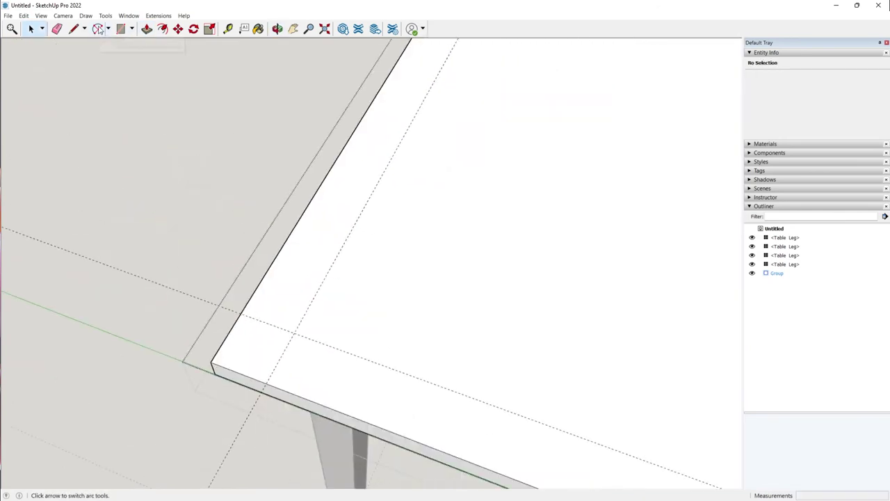
click(243, 360)
key(space)
scroll(234, 324, down, 5)
middle_drag(235, 325, 382, 292)
scroll(374, 258, down, 3)
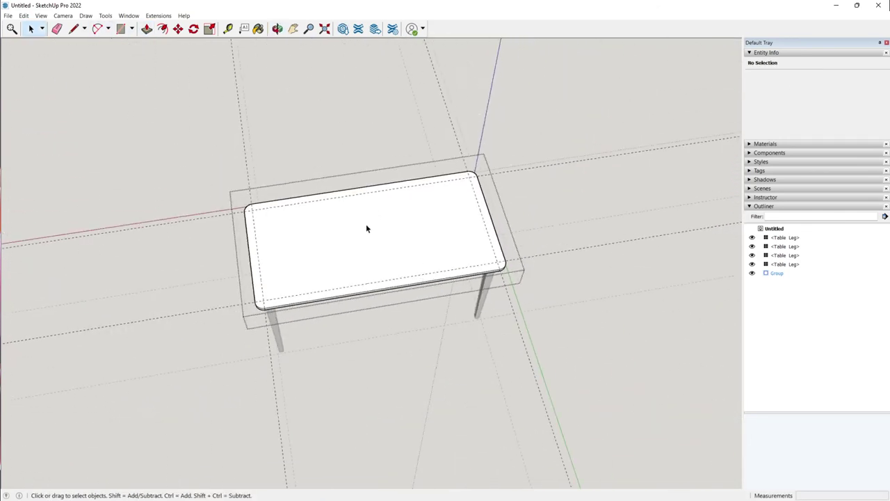
scroll(366, 227, up, 2)
middle_drag(418, 248, 234, 246)
- Place centre guides at 750 mm along the length and 375 mm across the width
key(t)
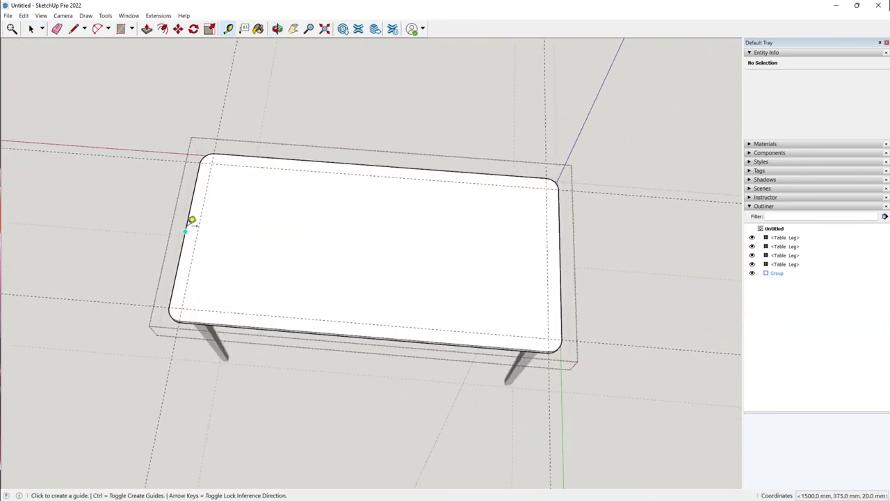
click(190, 207)
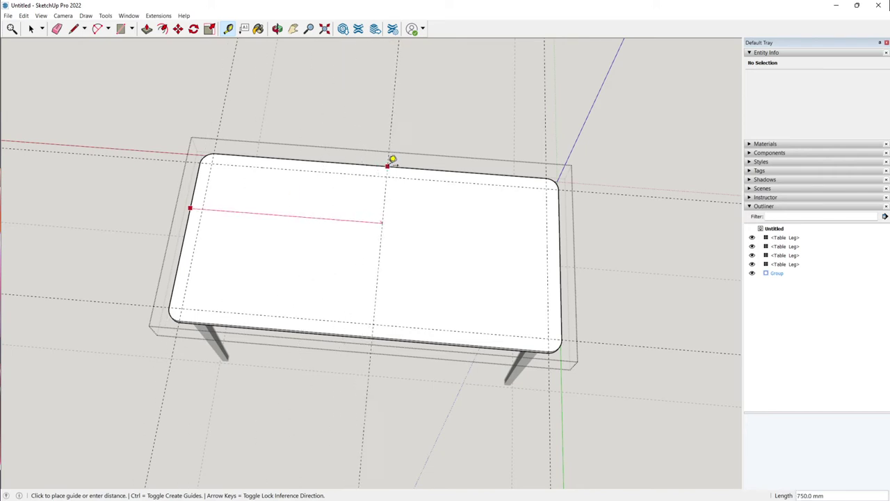
click(363, 171)
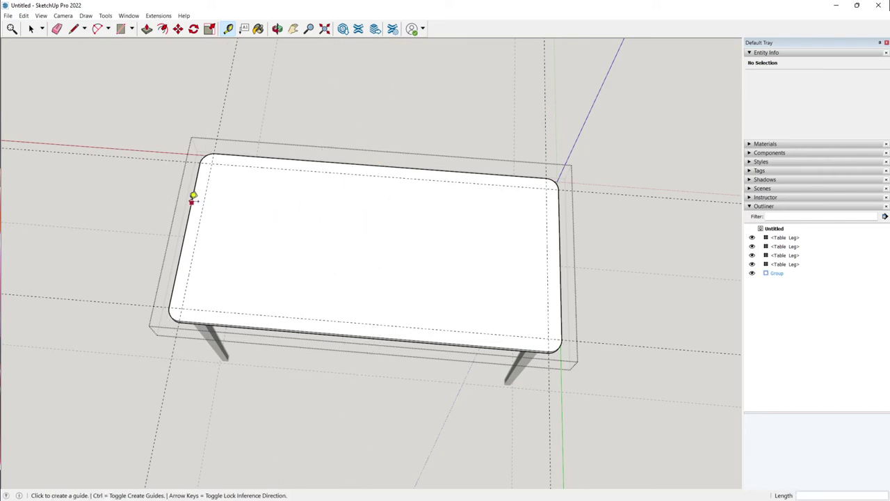
click(192, 201)
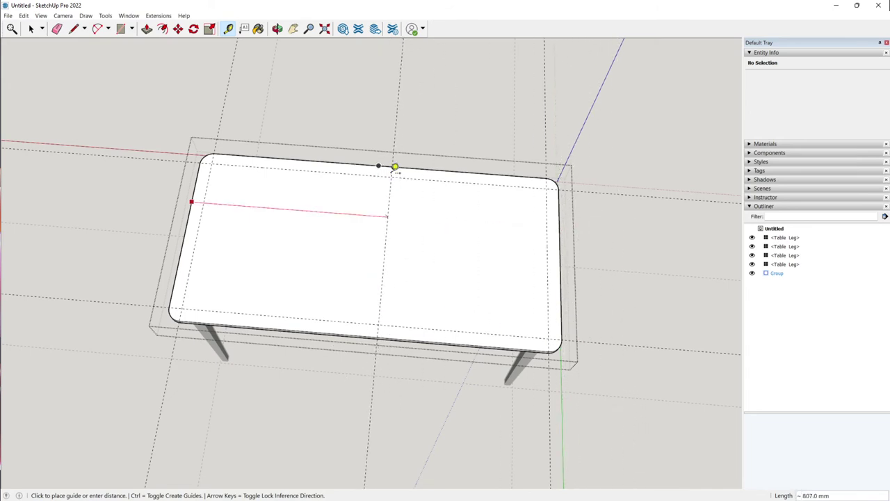
click(380, 164)
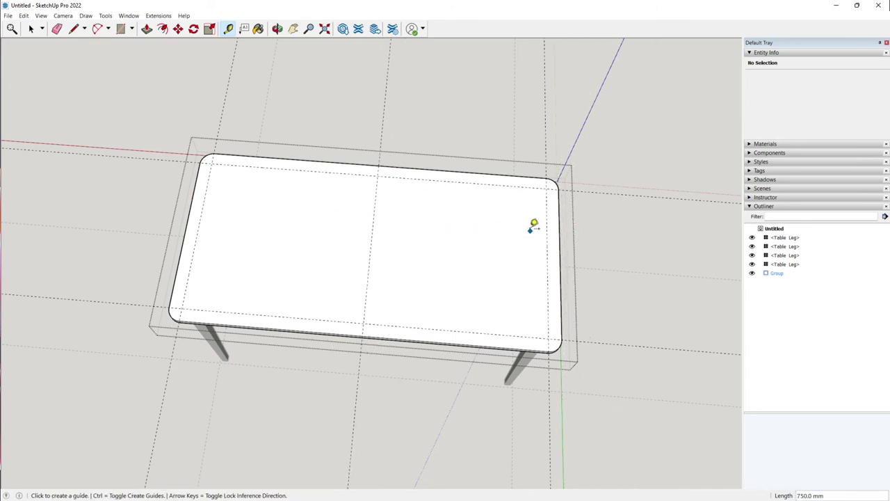
click(471, 171)
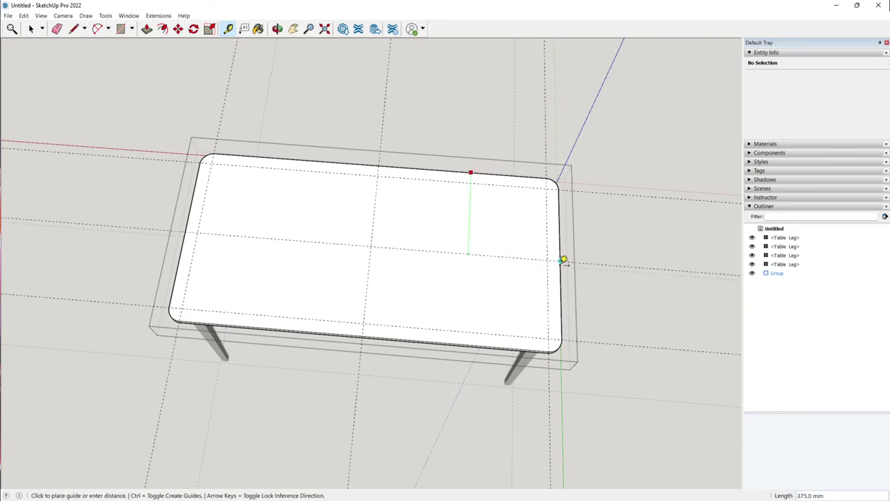
key(o)
drag(324, 302, 158, 90)
drag(377, 244, 308, 278)
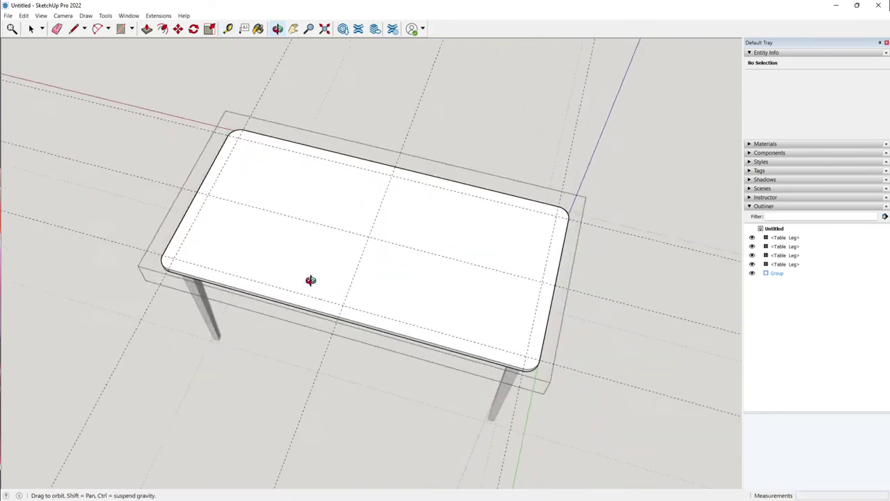
key(t)
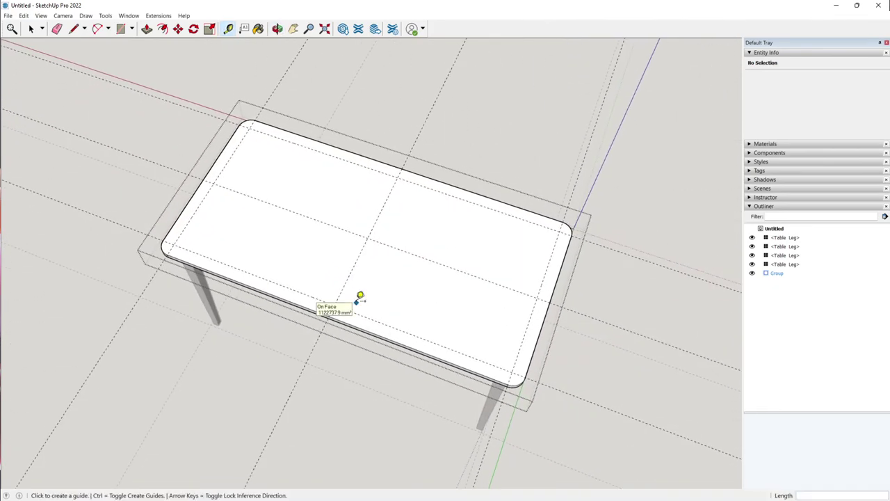
middle_drag(360, 297, 332, 278)
- Orbit and zoom around the table to get a clear view of the tabletop's centre guides
key(c)
middle_drag(426, 223, 397, 239)
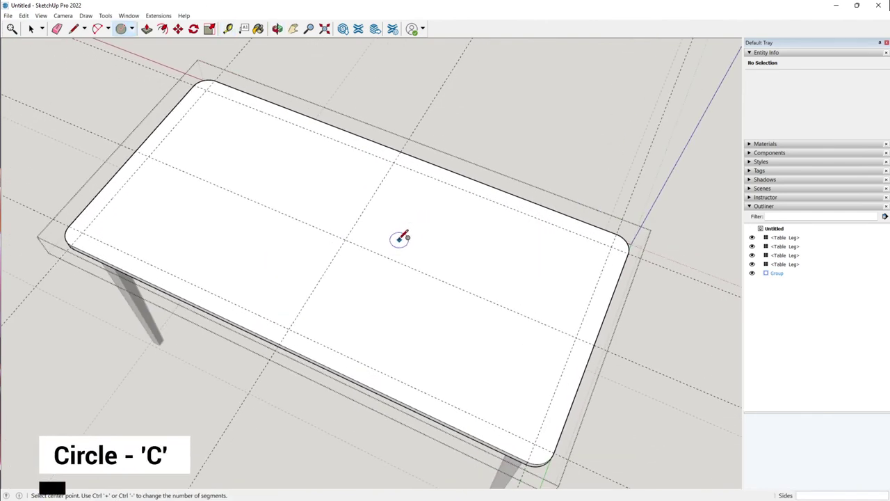
scroll(389, 219, up, 5)
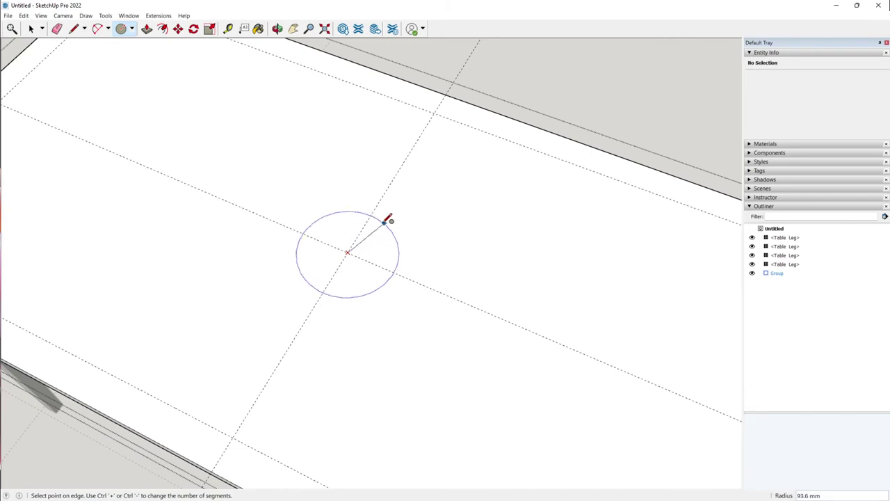
key(space)
scroll(353, 233, down, 6)
middle_drag(433, 257, 283, 280)
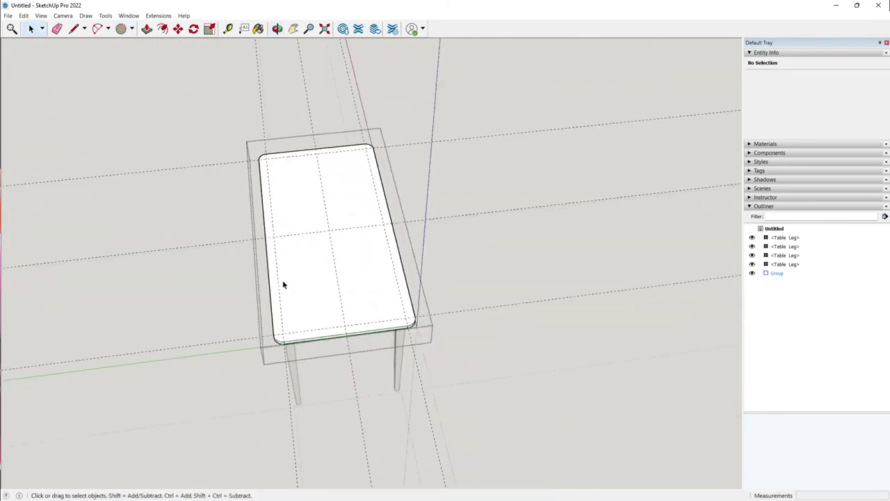
scroll(284, 216, up, 2)
middle_drag(285, 216, 356, 171)
scroll(309, 160, down, 4)
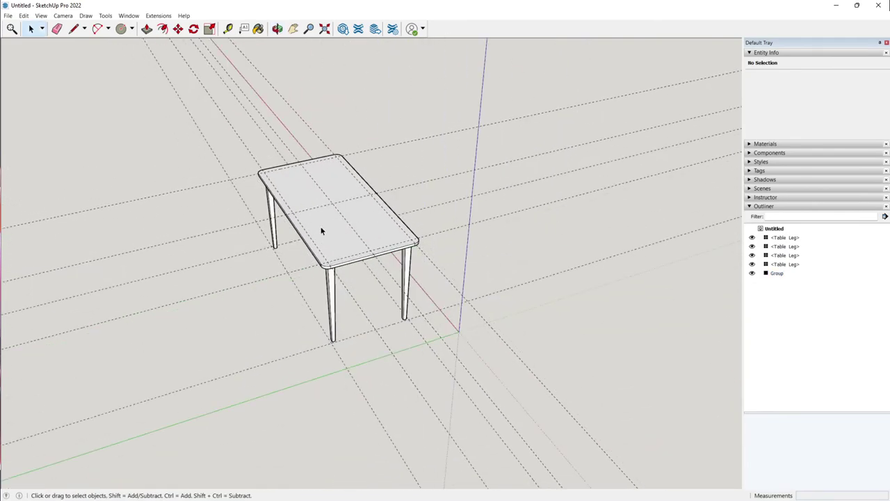
middle_drag(322, 229, 350, 263)
scroll(314, 222, up, 3)
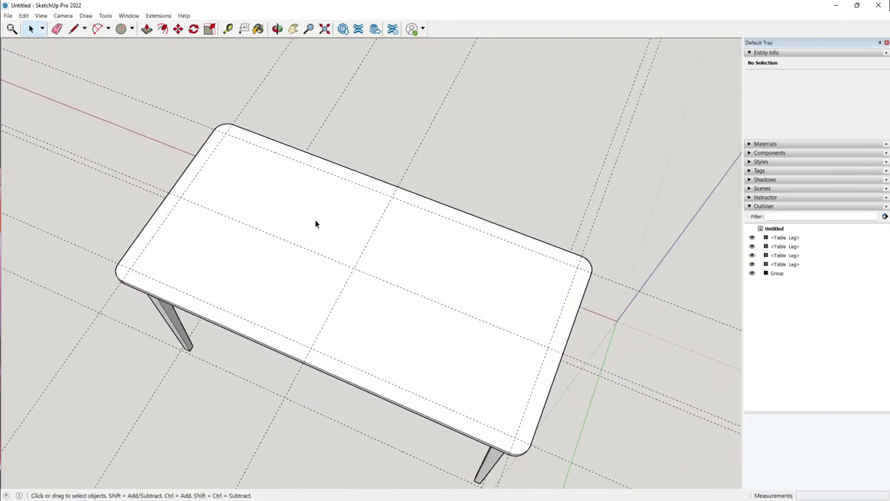
- Draw a radius-30 circle at the guide intersection and select its face
key(c)
scroll(355, 250, up, 3)
click(353, 276)
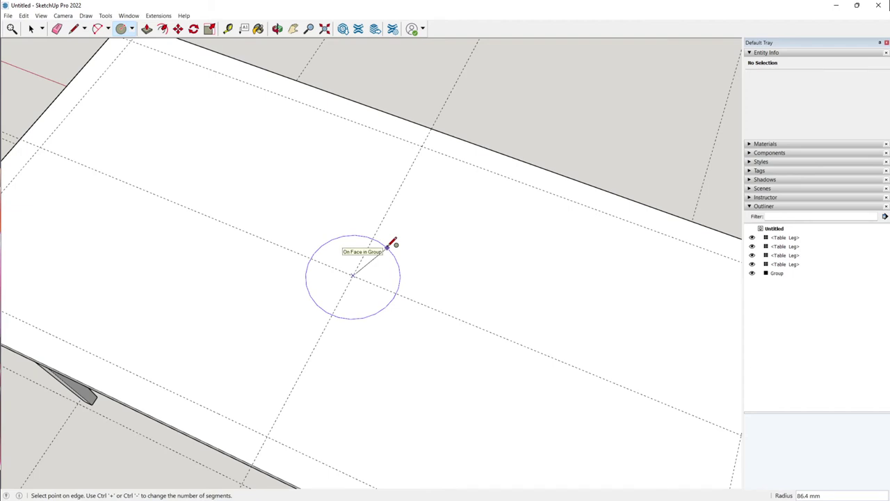
text(30)
key(Return)
key(space)
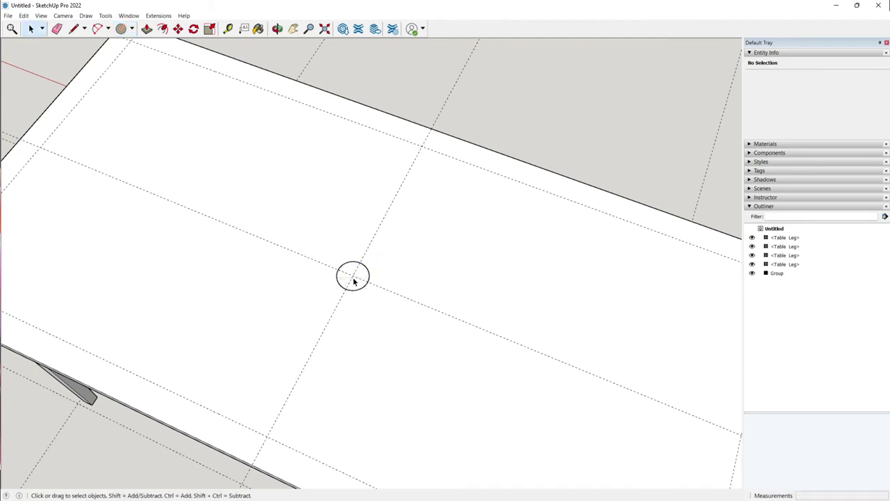
click(354, 279)
scroll(387, 292, up, 1)
click(357, 275)
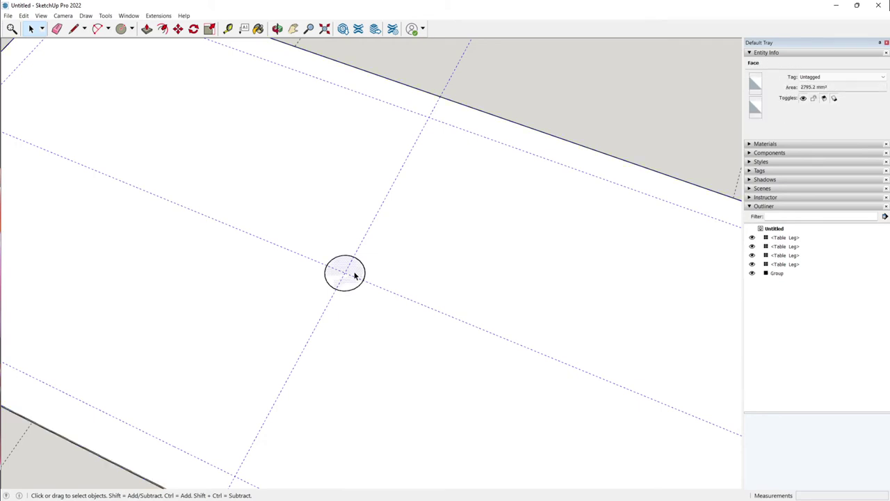
- Push the circle down into a cylinder below the tabletop, then undo both the cylinder and circle
key(p)
click(354, 276)
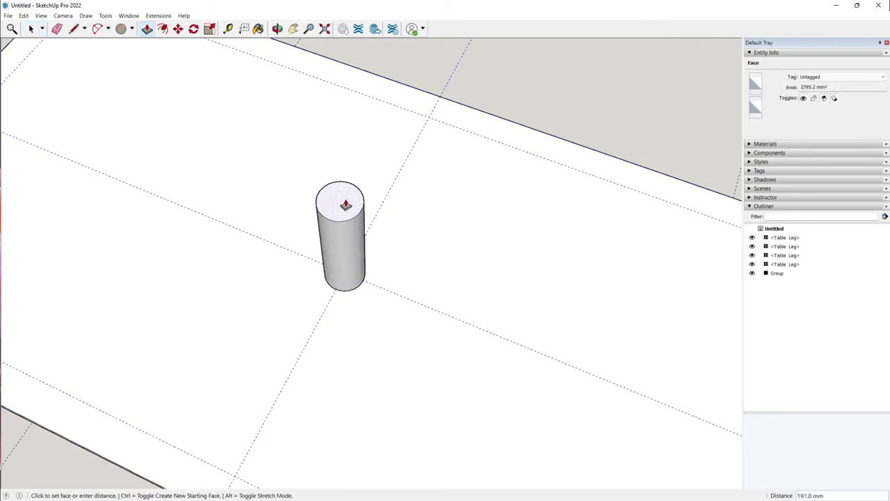
middle_drag(296, 388, 357, 338)
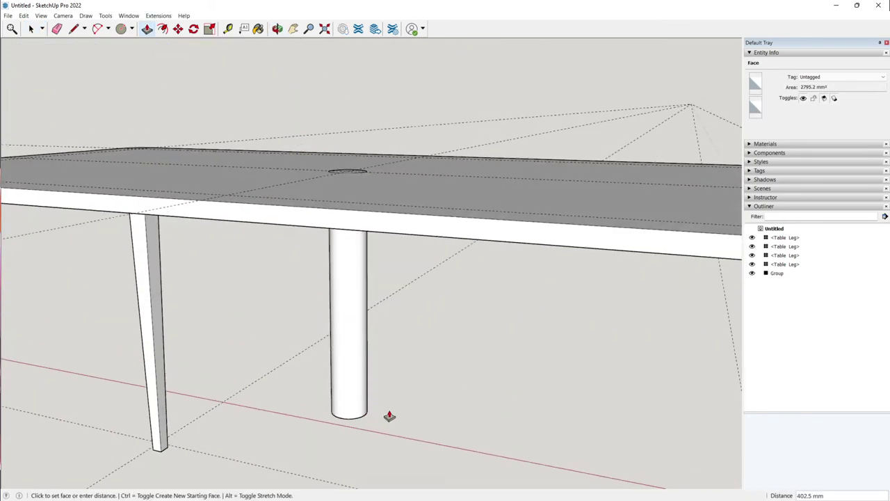
middle_drag(391, 416, 355, 207)
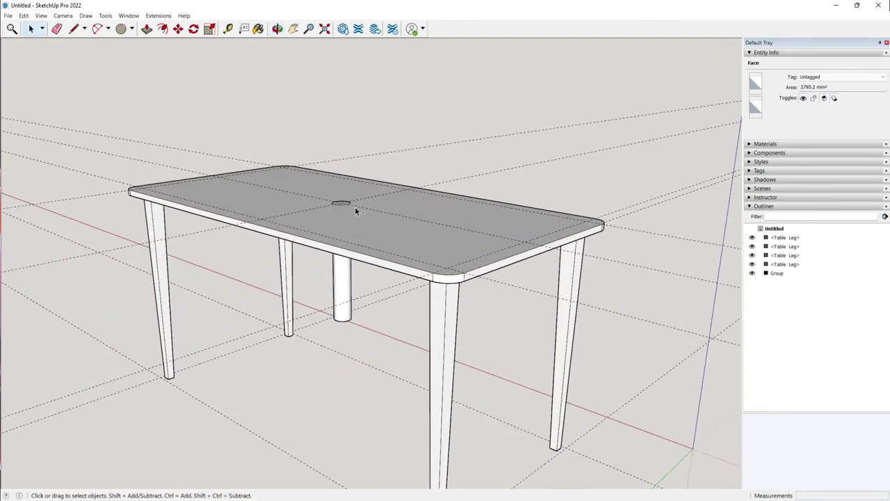
key(ctrl+z)
key(ctrl+z)
key(ctrl+z)
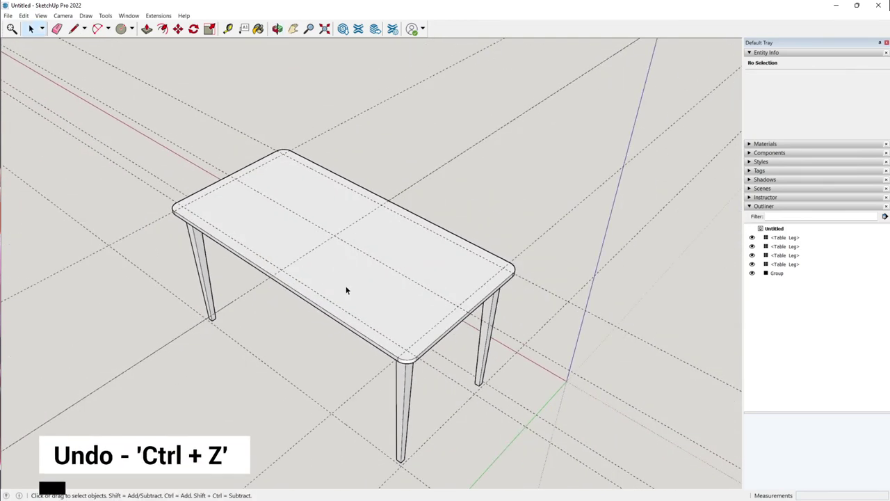
- Open the table-top group for editing and select its top face
click(348, 290)
click(286, 341)
click(316, 302)
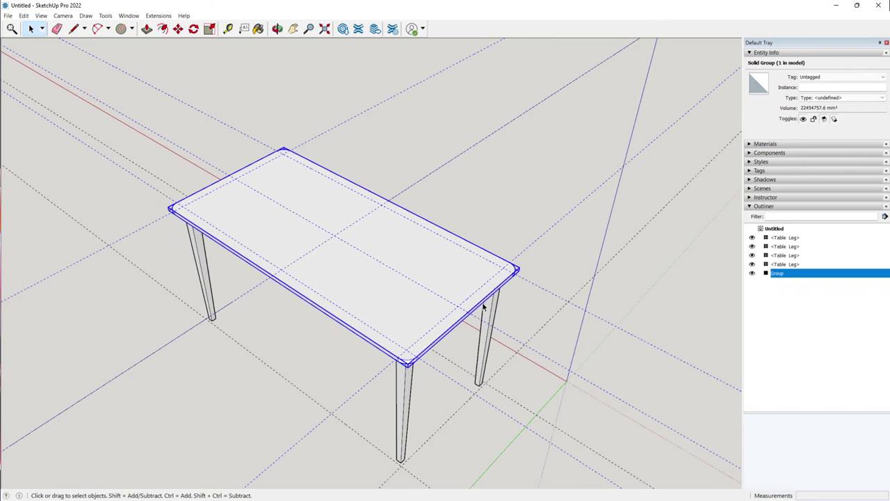
double_click(361, 283)
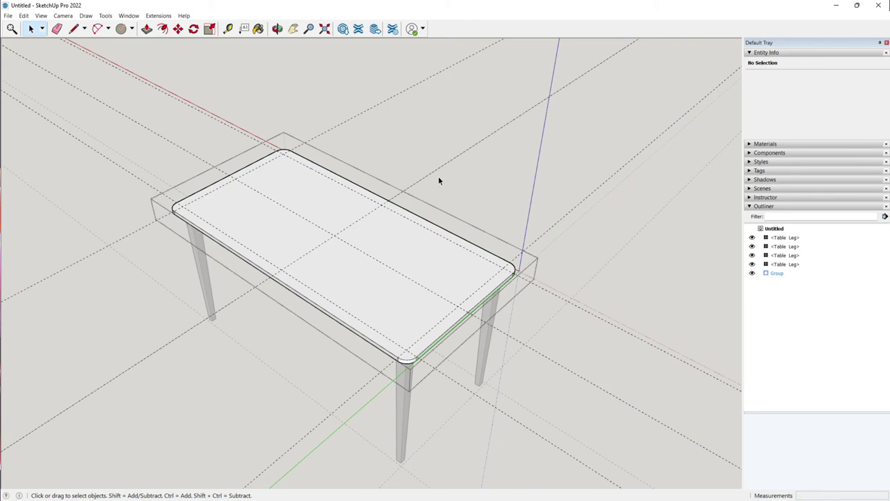
middle_drag(502, 245, 475, 269)
click(381, 276)
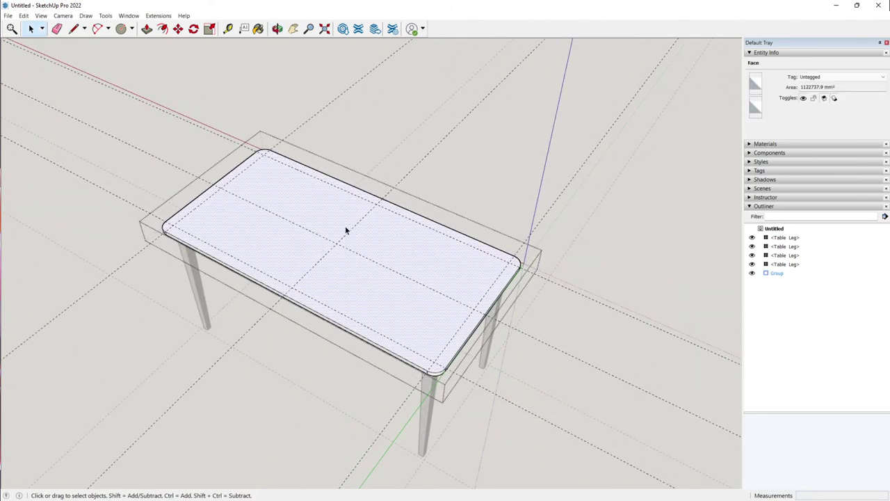
- Draw a 30 mm radius circle where the centre guides cross and select its face
scroll(346, 233, up, 6)
key(c)
scroll(362, 247, up, 3)
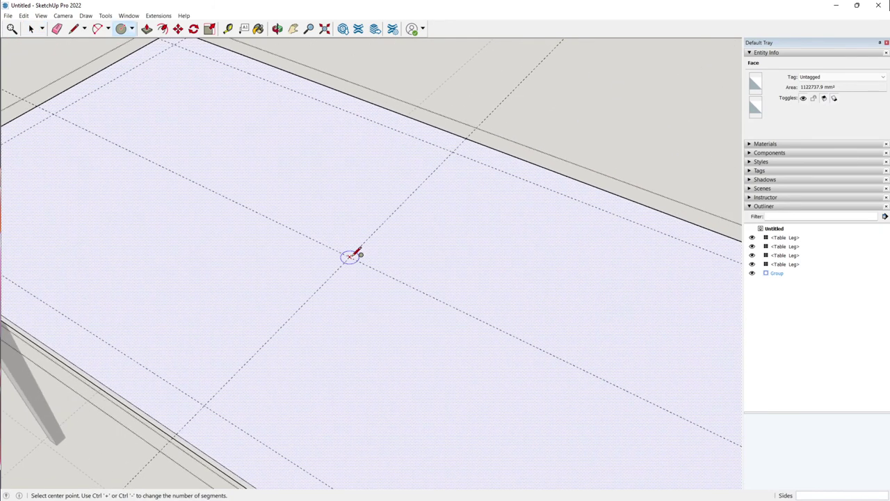
click(350, 257)
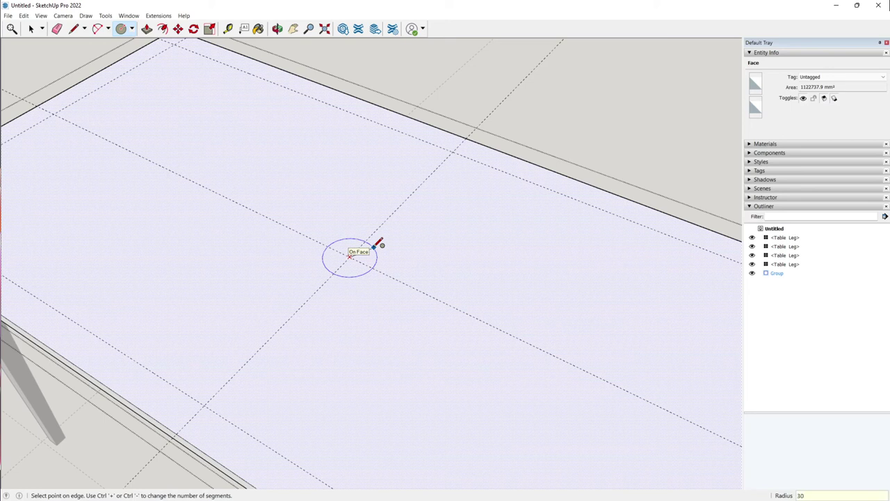
key(Return)
key(space)
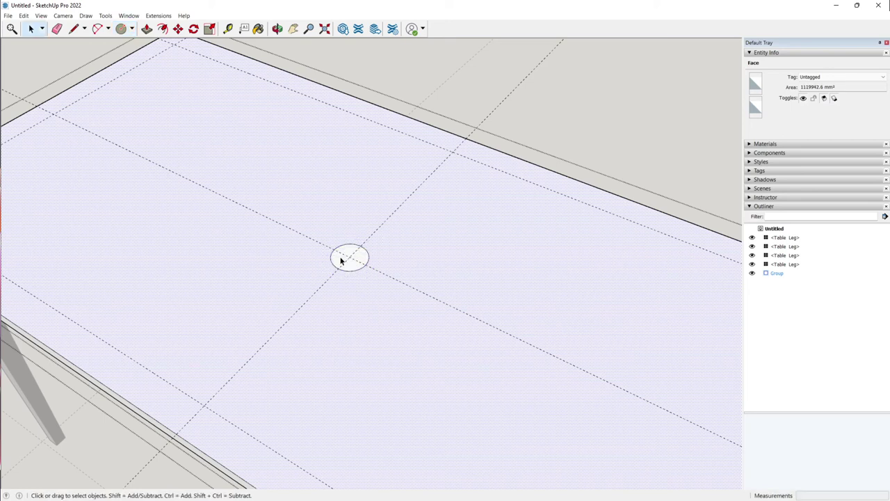
scroll(341, 257, up, 3)
click(352, 252)
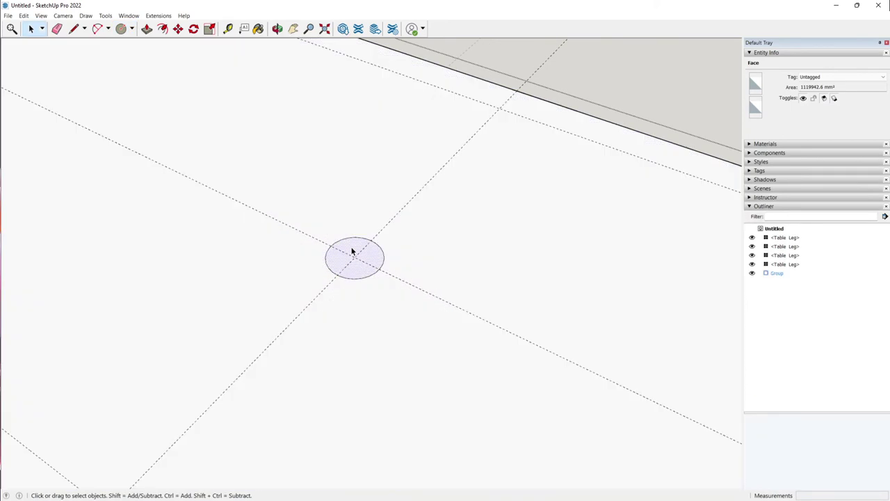
- Push the centre circle 20 mm through the tabletop to cut a round hole, then exit the group
key(p)
scroll(351, 252, up, 2)
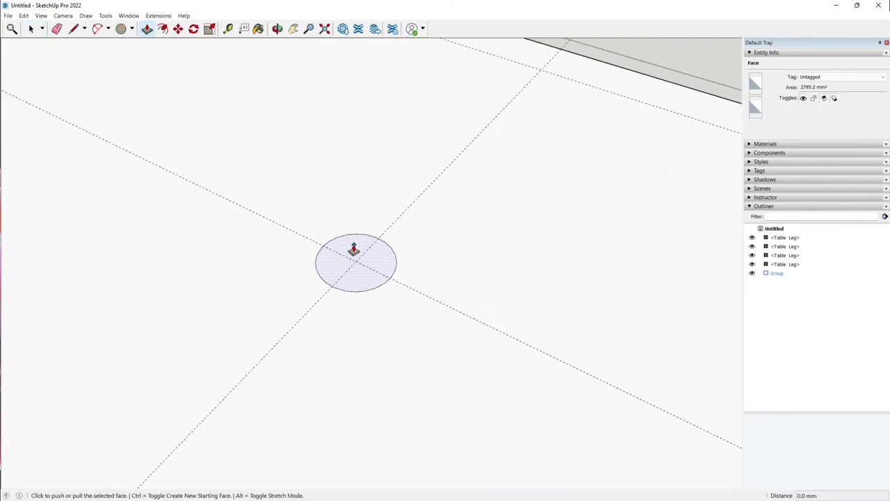
click(351, 254)
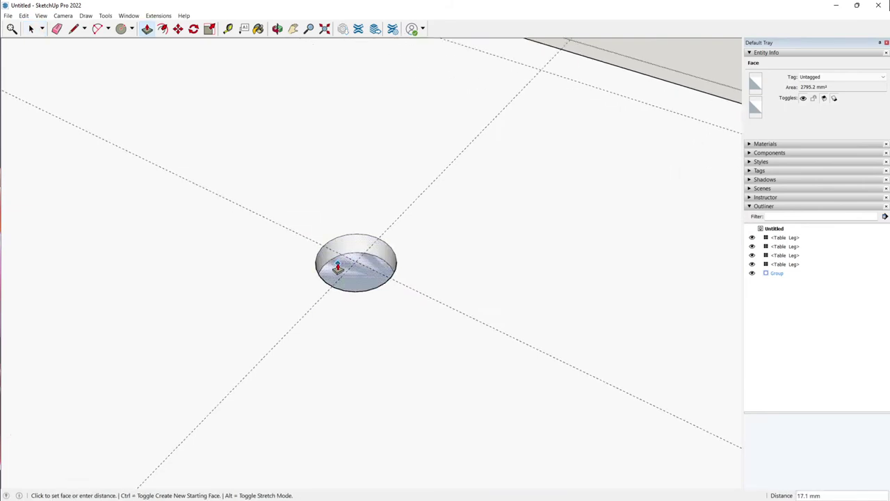
middle_drag(338, 264, 369, 2)
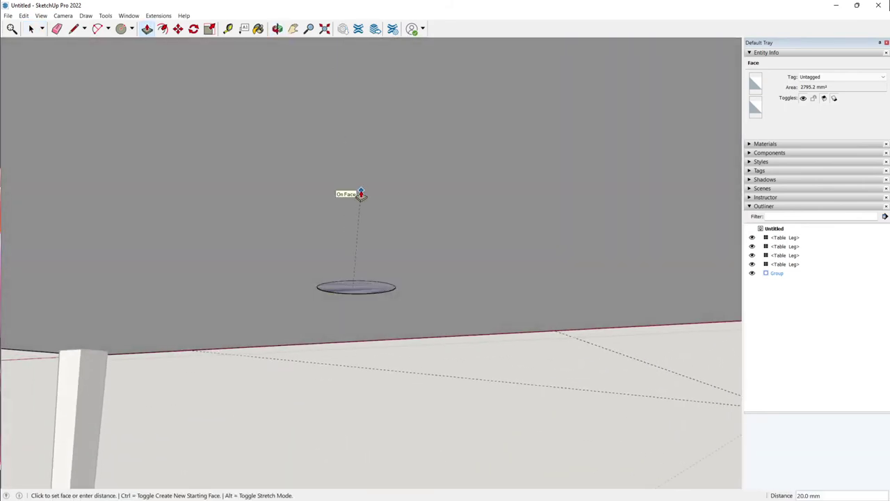
middle_drag(376, 229, 289, 243)
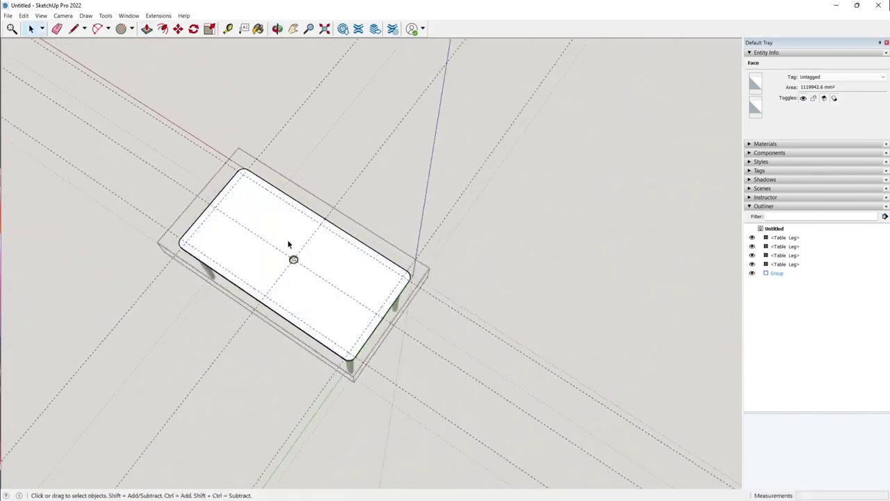
click(281, 297)
middle_drag(280, 297, 259, 187)
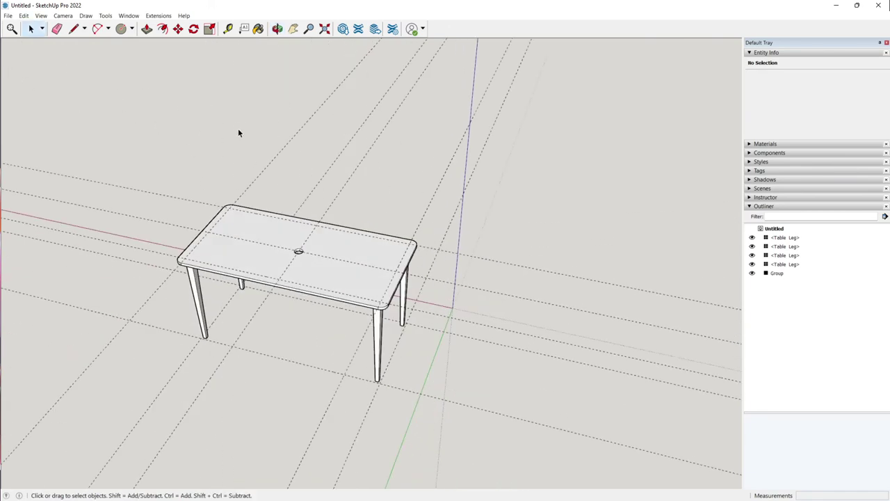
- Delete all guide lines via Edit > Delete Guides
click(25, 16)
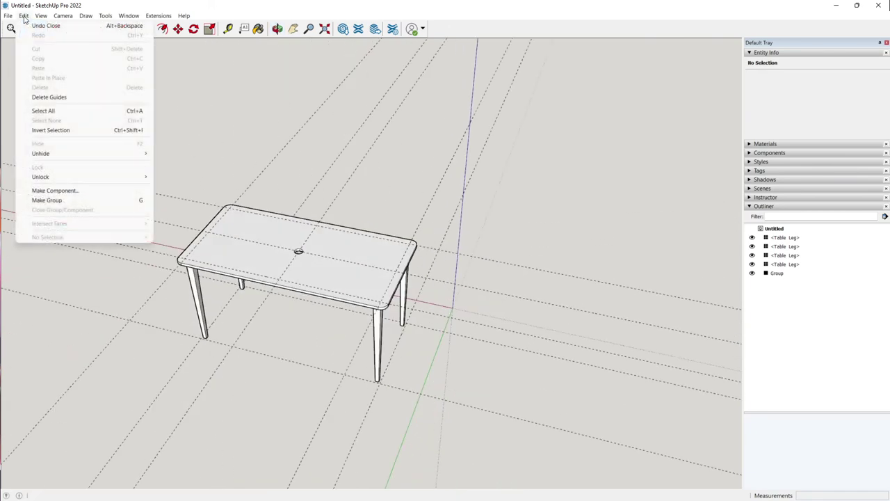
click(62, 97)
middle_drag(61, 97, 354, 293)
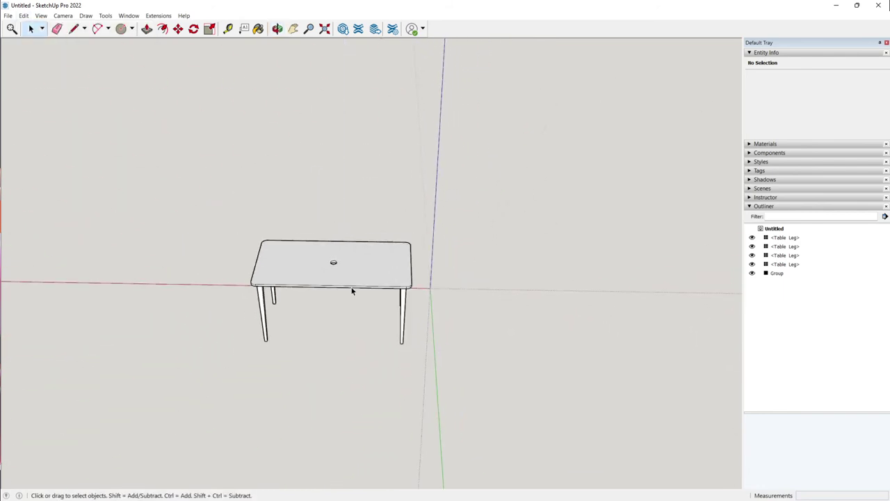
- Select the tabletop and all four legs and make them one group
click(308, 300)
click(236, 310)
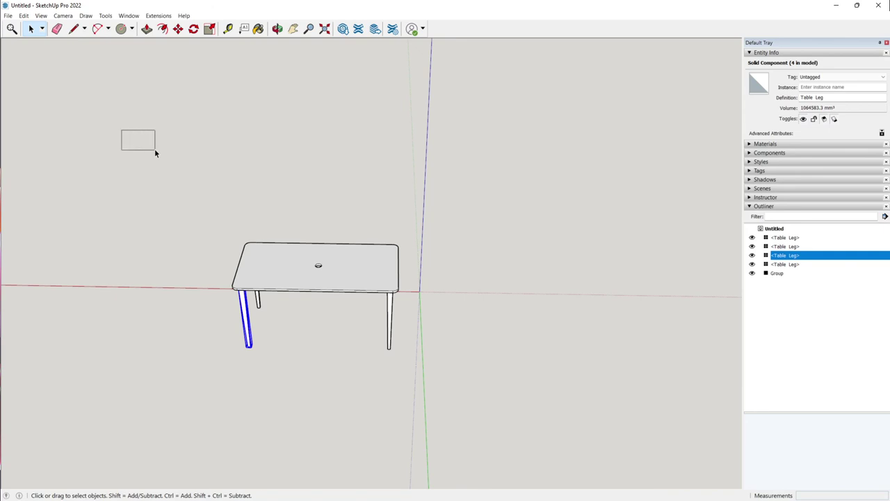
drag(154, 149, 576, 446)
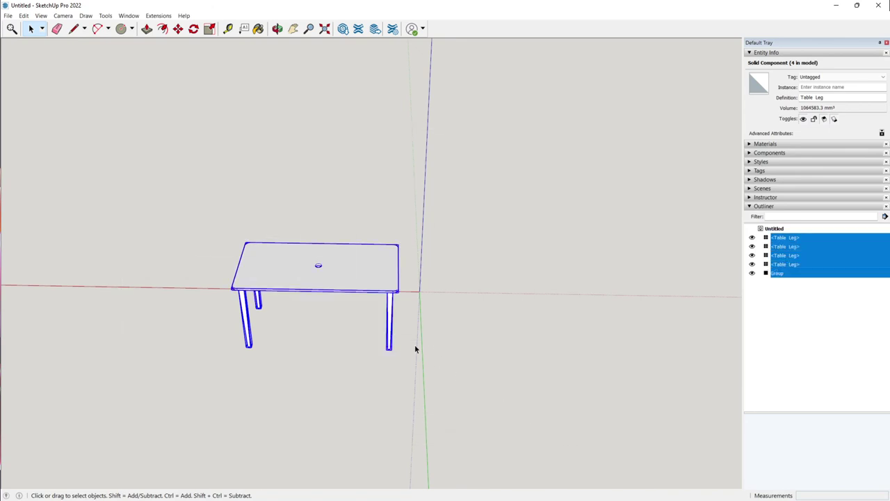
right_click(331, 269)
click(368, 355)
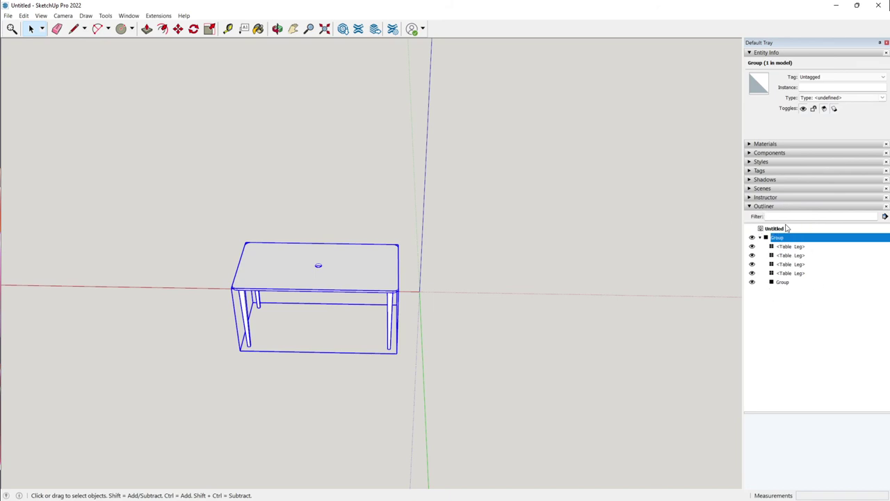
- Rename the outer table group to 'Table' in the Outliner
click(130, 15)
mouse_move(139, 25)
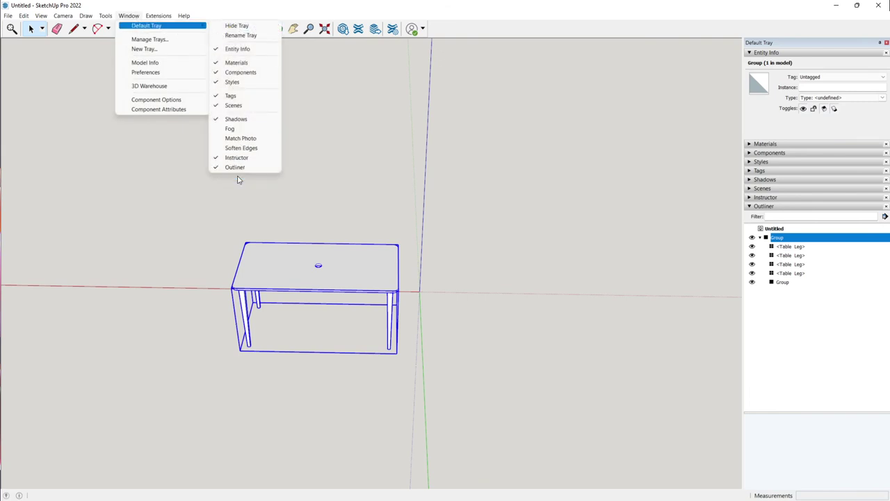
click(562, 235)
click(352, 273)
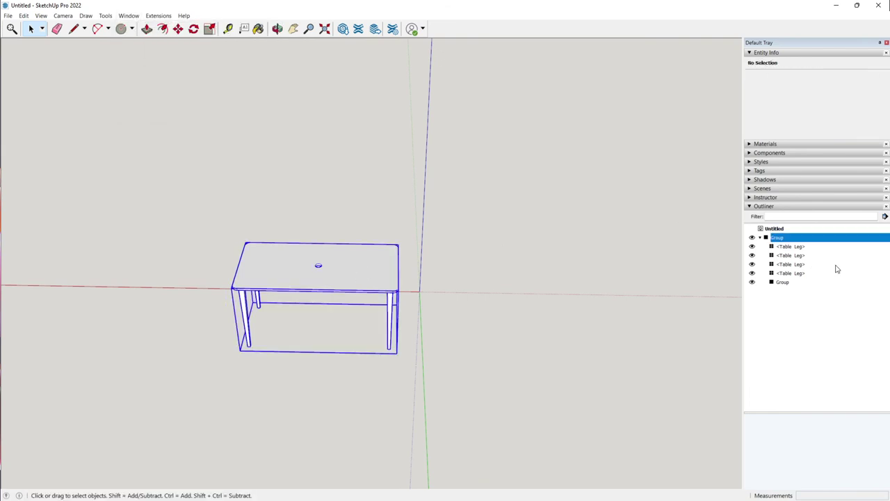
click(780, 237)
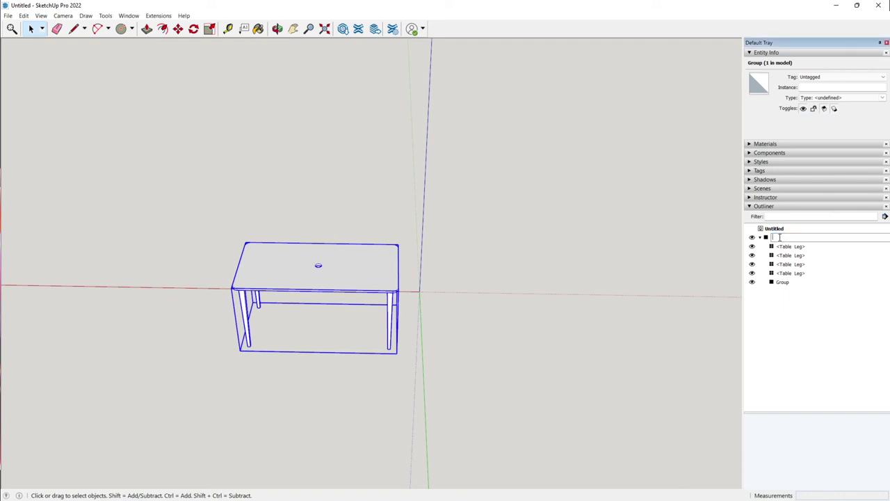
text(Table)
key(Return)
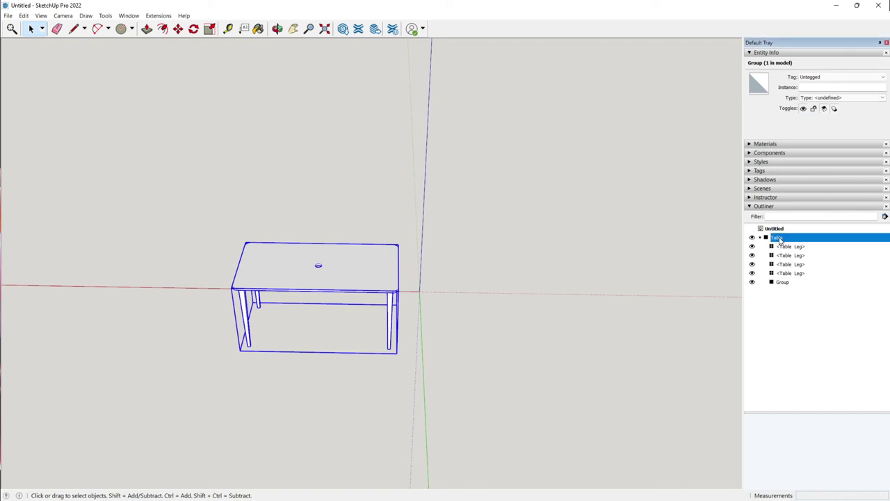
- Rename the inner tabletop group to 'Table Top' and clear the selection
click(782, 282)
click(792, 283)
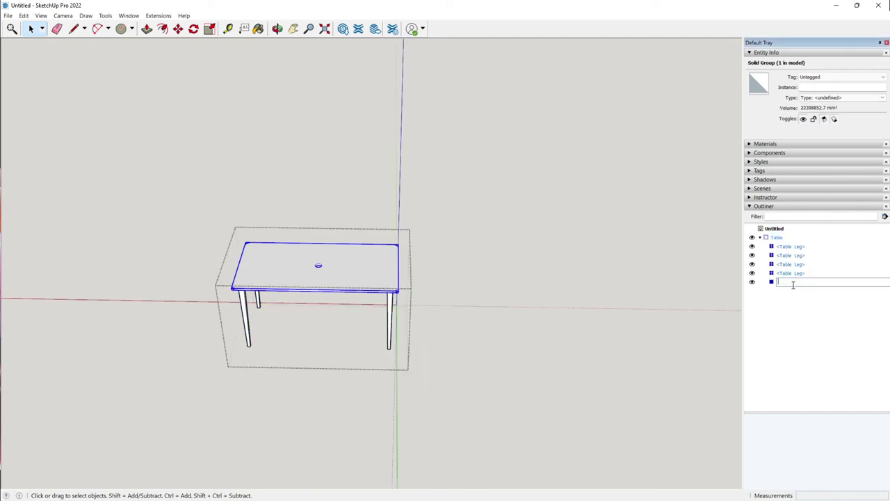
text(Table Top)
key(Return)
click(535, 308)
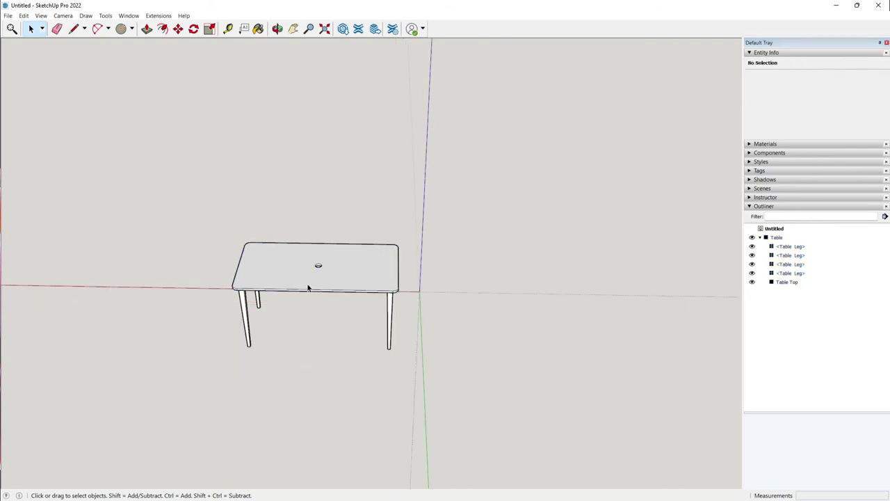
middle_drag(302, 316, 545, 224)
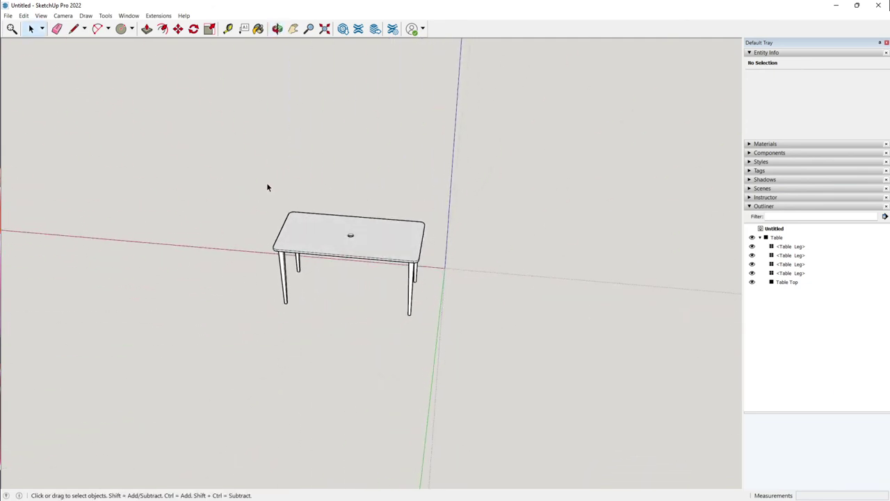
- Open 3D Warehouse and search for 'statue'
click(129, 15)
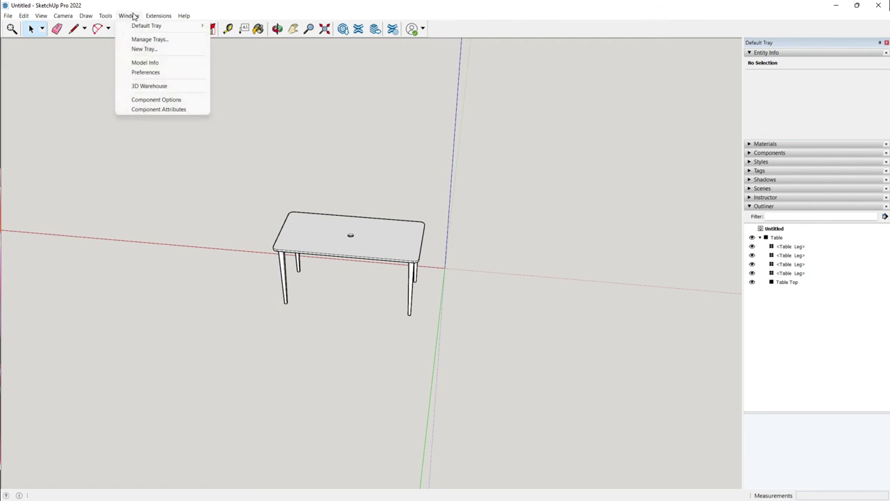
click(149, 86)
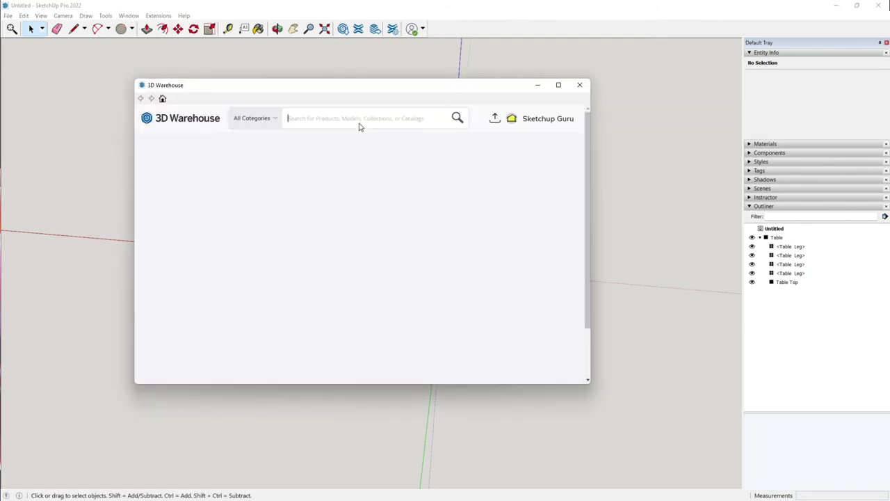
click(340, 118)
text(statue)
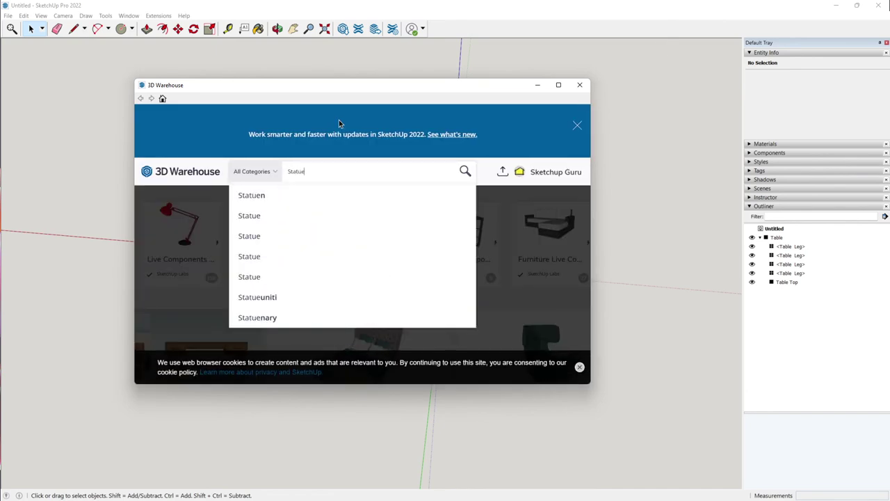
key(Return)
scroll(389, 256, down, 3)
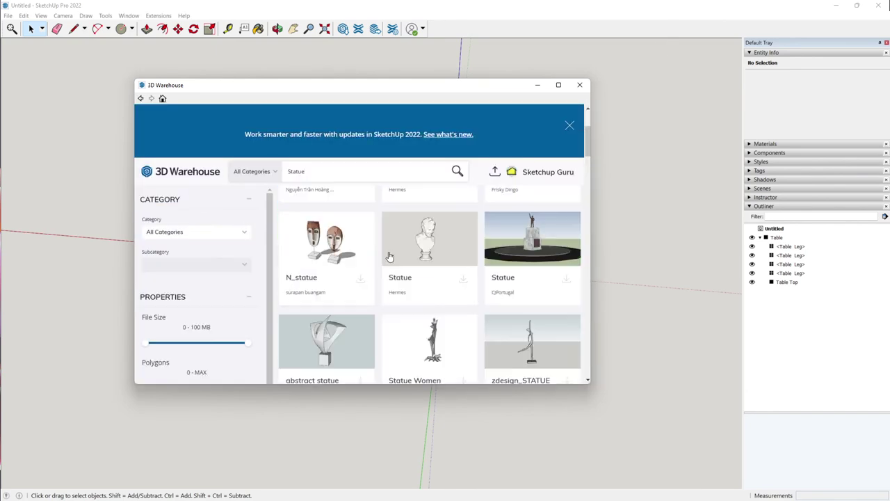
- Download the bust Statue model and load it directly into the model
click(449, 226)
click(431, 308)
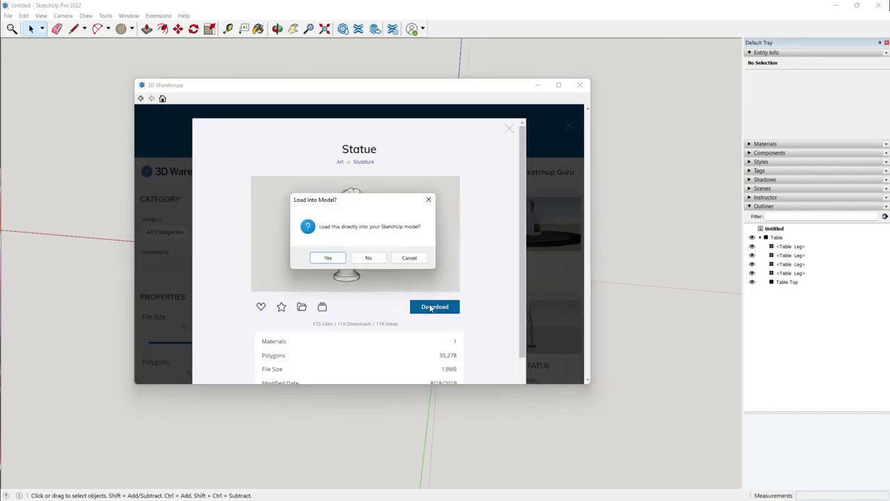
click(327, 258)
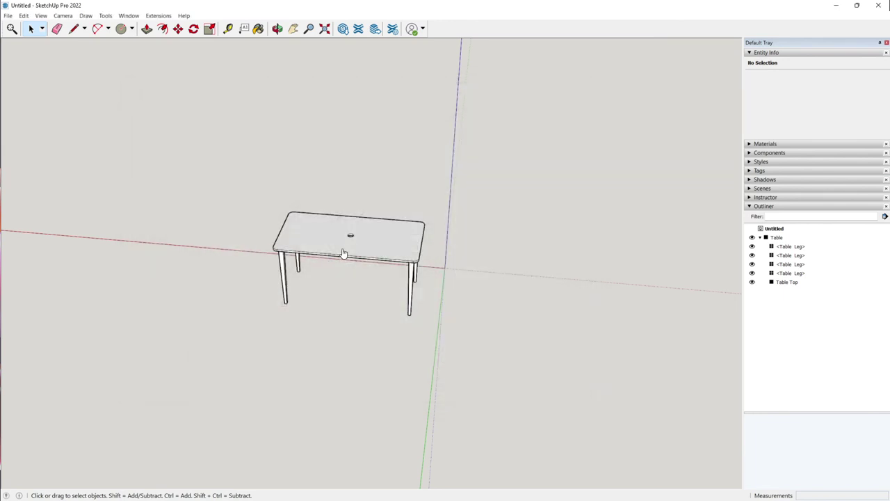
scroll(342, 237, up, 2)
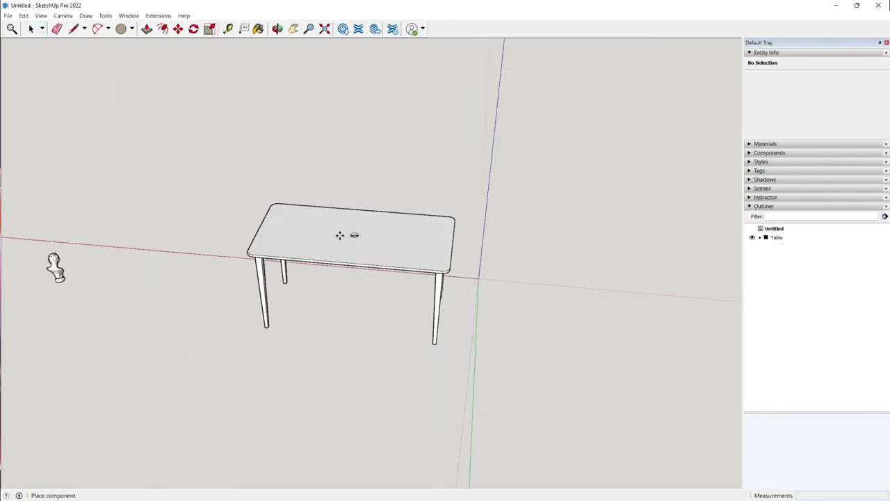
- Place the statue, then move it onto the tabletop beside the central hole
click(427, 238)
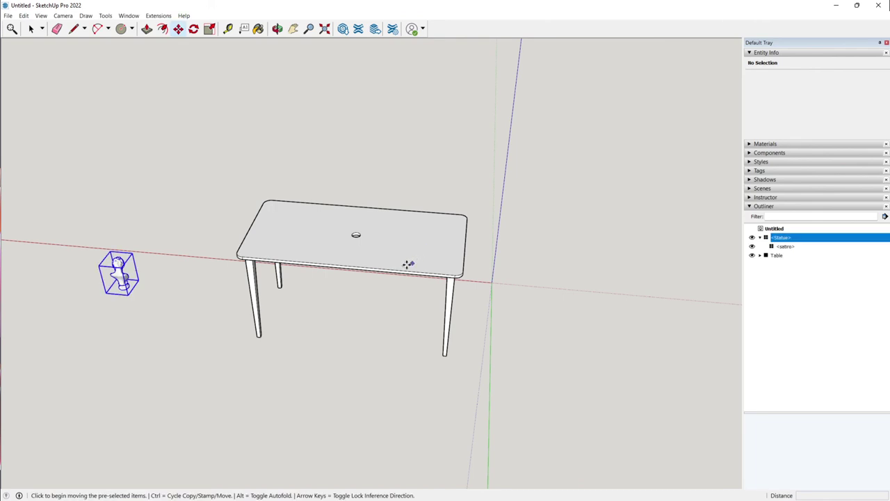
scroll(278, 289, up, 2)
scroll(542, 243, down, 1)
scroll(162, 286, up, 1)
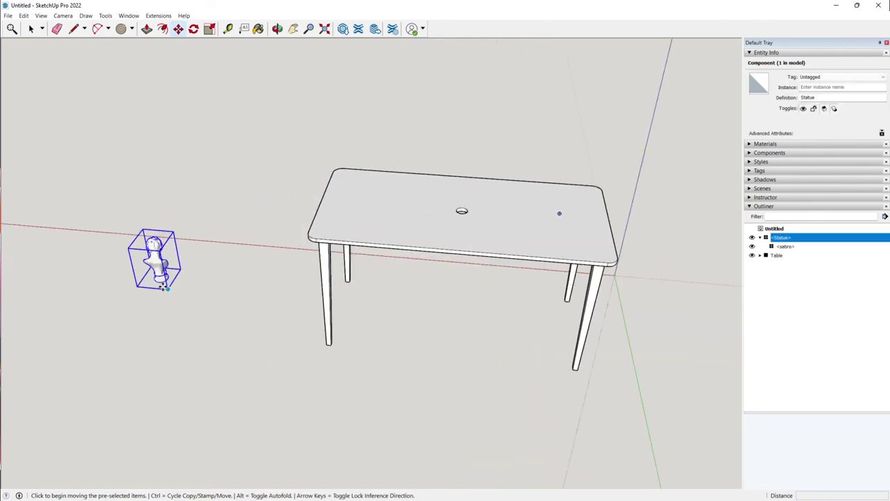
click(167, 284)
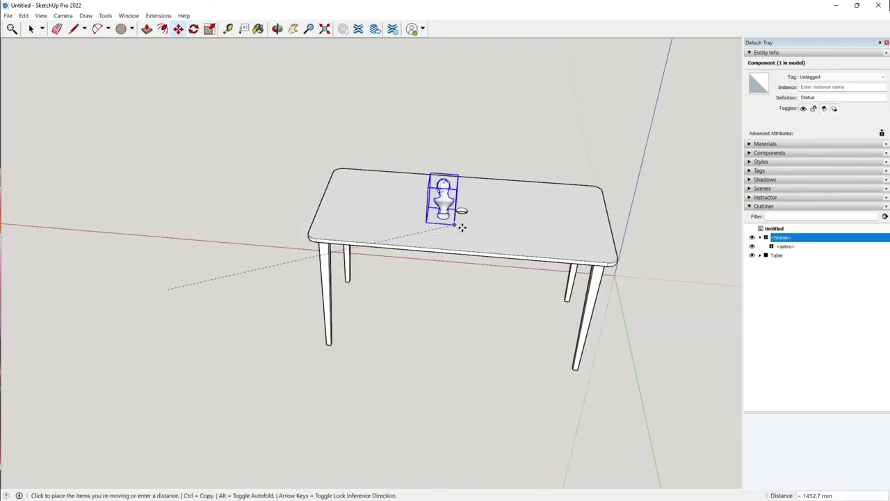
click(497, 209)
key(space)
scroll(512, 204, up, 1)
scroll(512, 205, up, 1)
- Rotate the statue around its base to face a new direction and orbit to check it
key(q)
scroll(512, 205, up, 1)
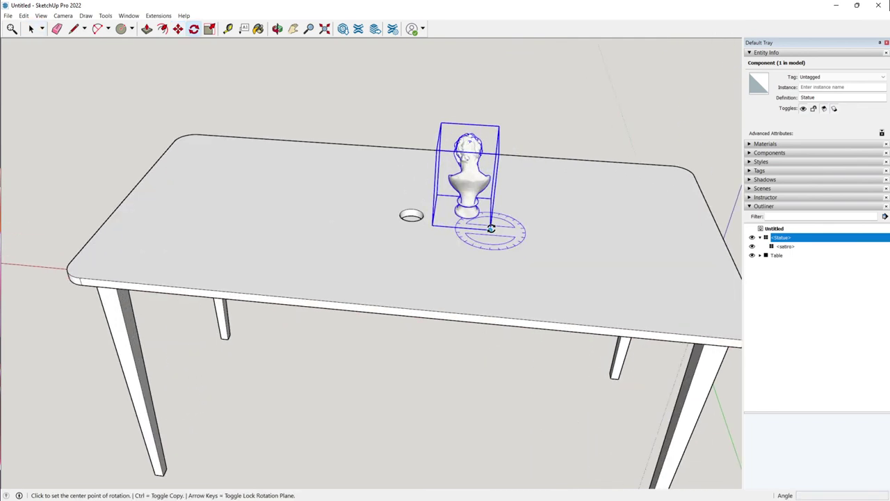
click(498, 221)
click(596, 230)
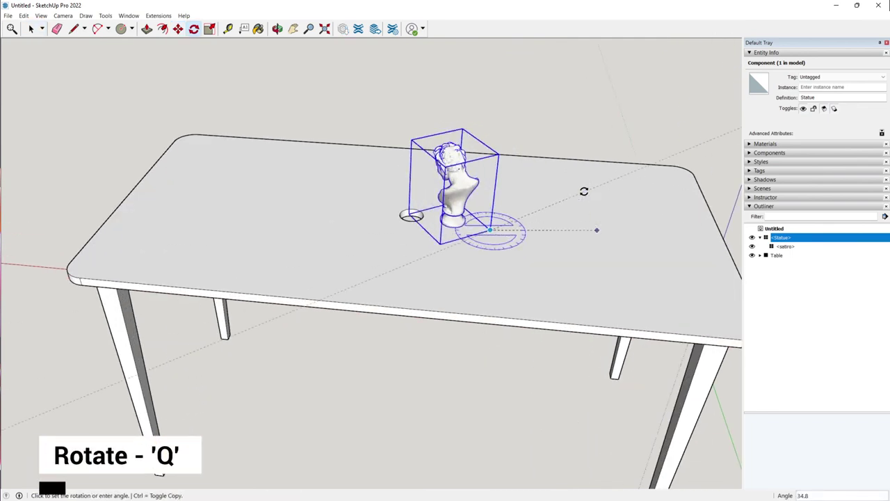
click(562, 227)
key(space)
scroll(496, 244, up, 3)
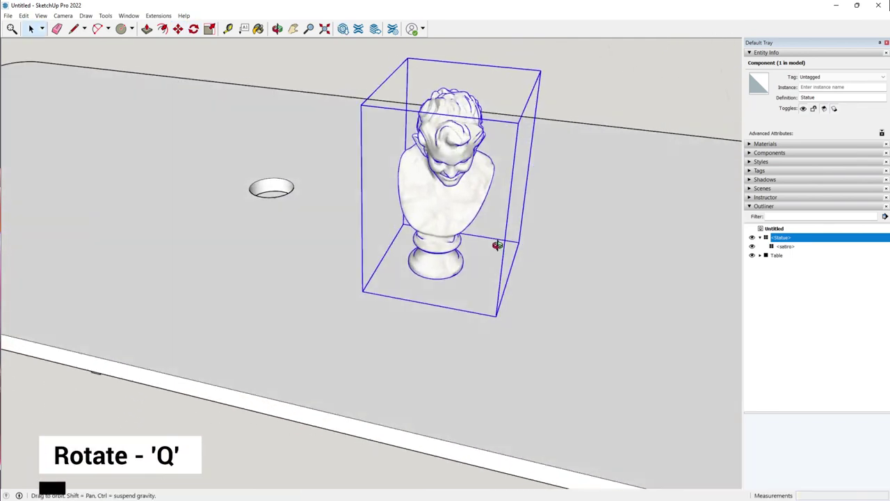
middle_drag(496, 244, 545, 182)
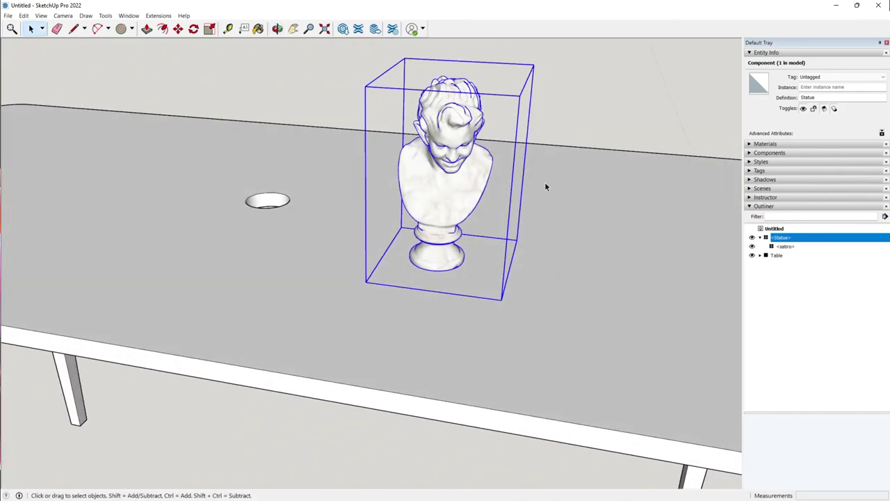
scroll(545, 181, up, 4)
mouse_move(473, 270)
middle_down()
mouse_move(497, 308)
mouse_move(312, 183)
mouse_move(485, 272)
middle_up()
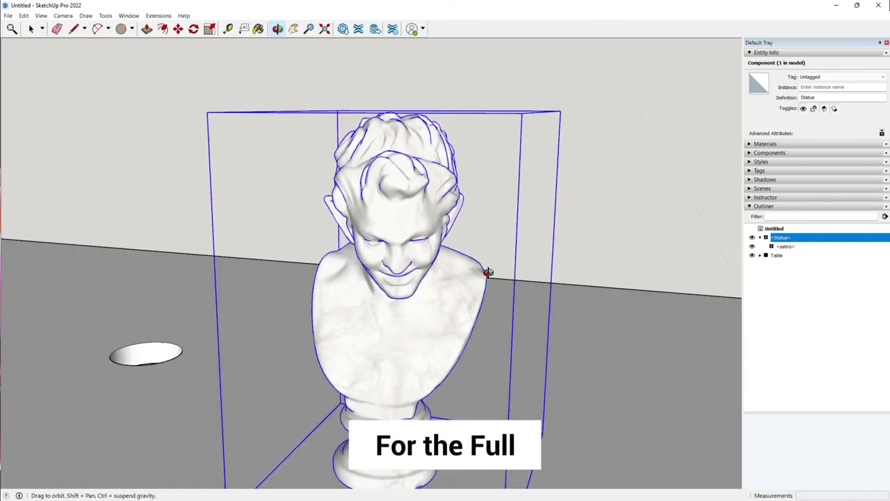
scroll(372, 296, down, 3)
scroll(373, 297, down, 5)
click(521, 189)
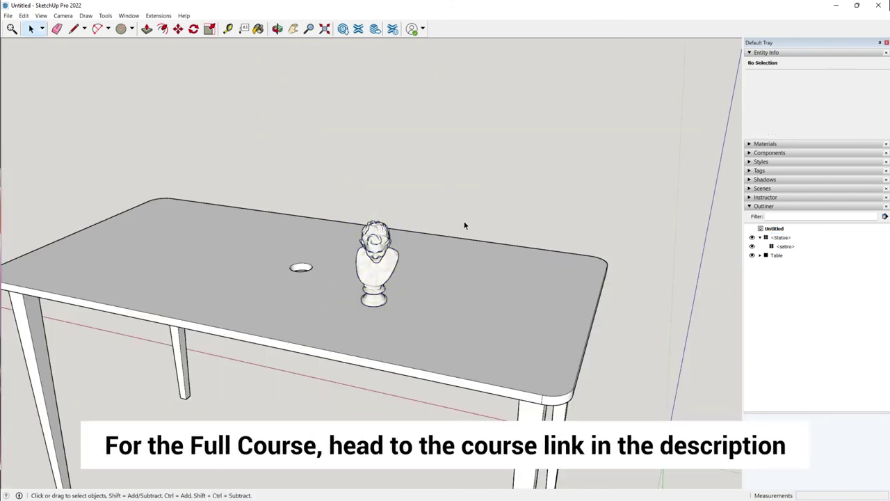